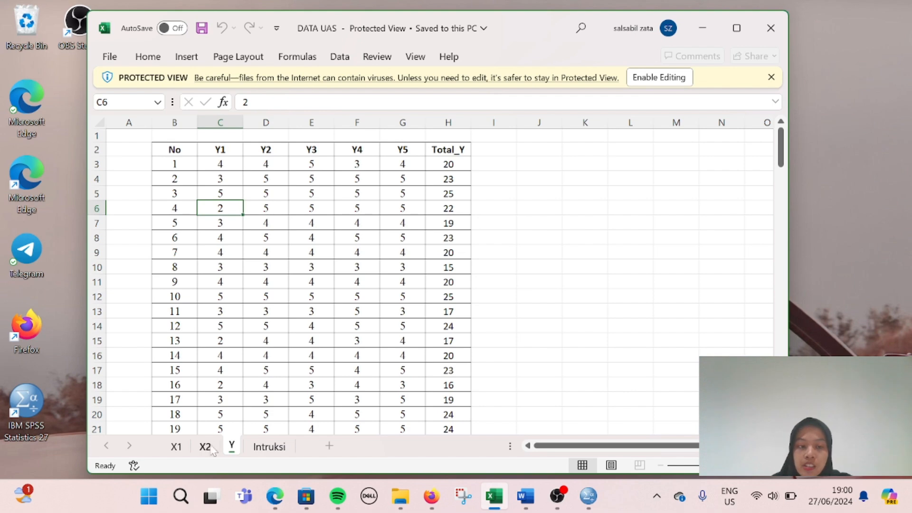
Step: Move the SPSS Data Editor aside and bring the Excel workbook back in front
mouse_move(591, 502)
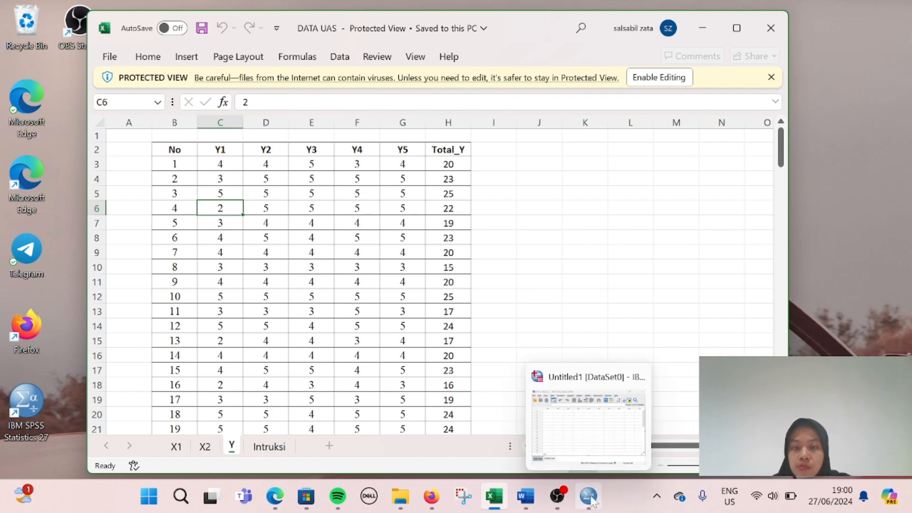
click(592, 502)
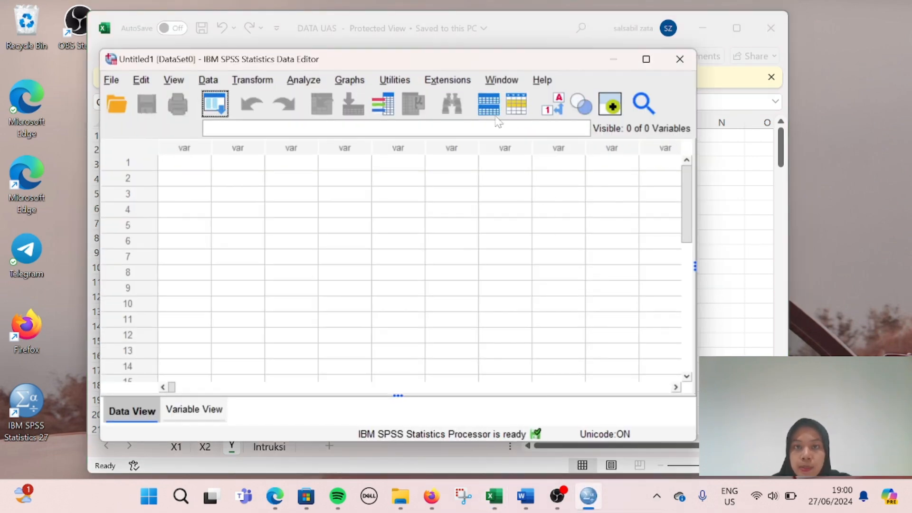
drag(449, 69, 664, 86)
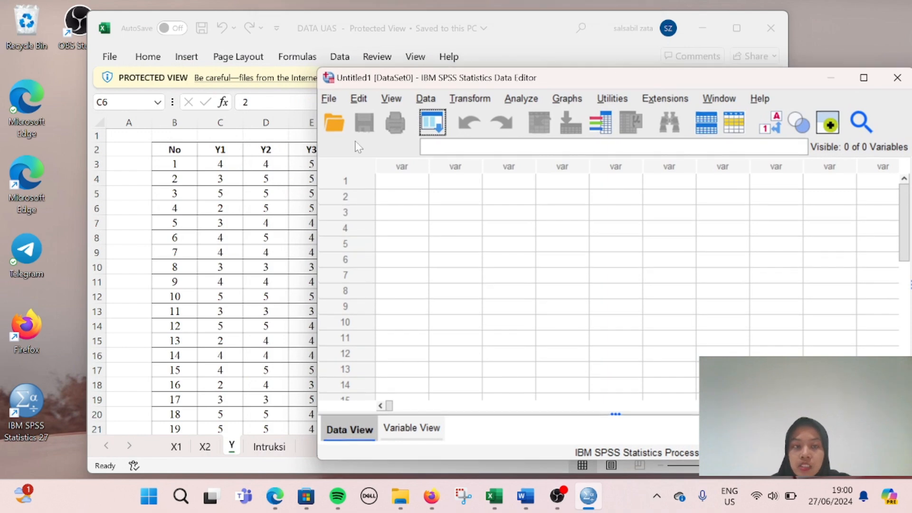
click(241, 208)
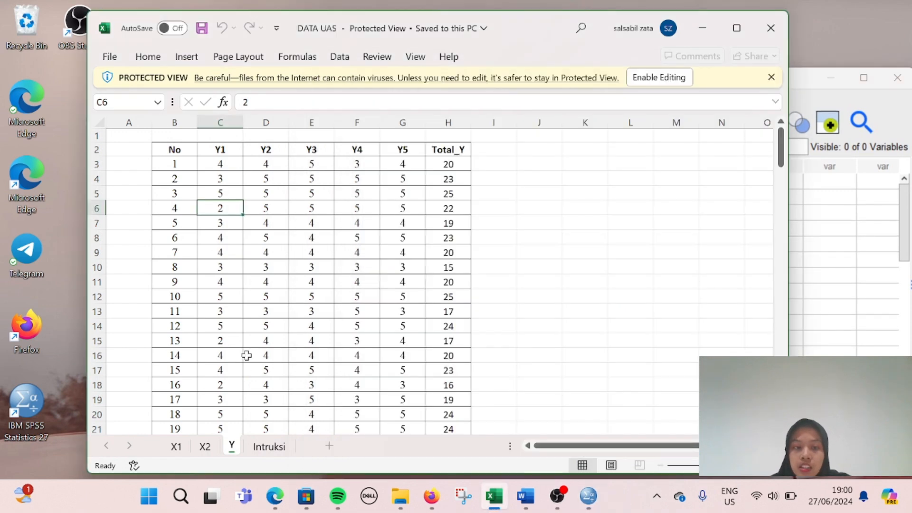
Step: On the X1 sheet, copy C3:H146, the X1.1–X1.5 scores and Total_X1
click(176, 446)
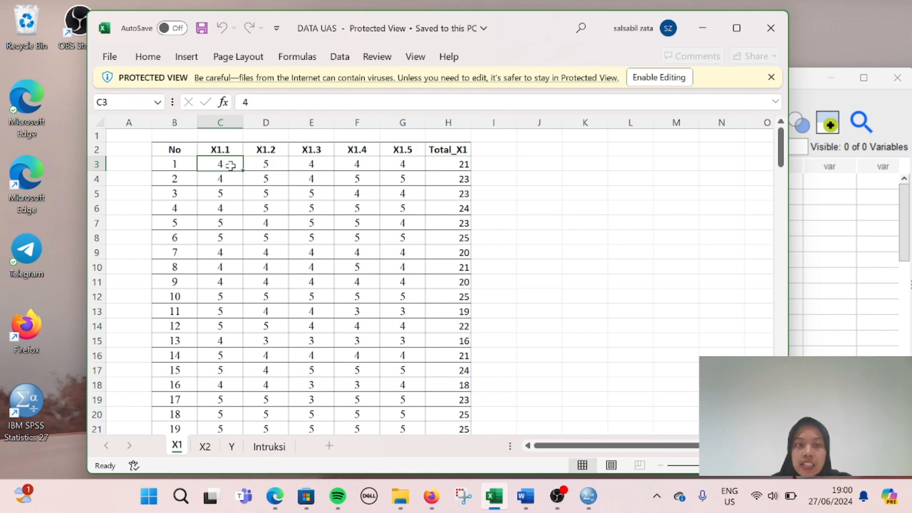
drag(231, 166, 419, 163)
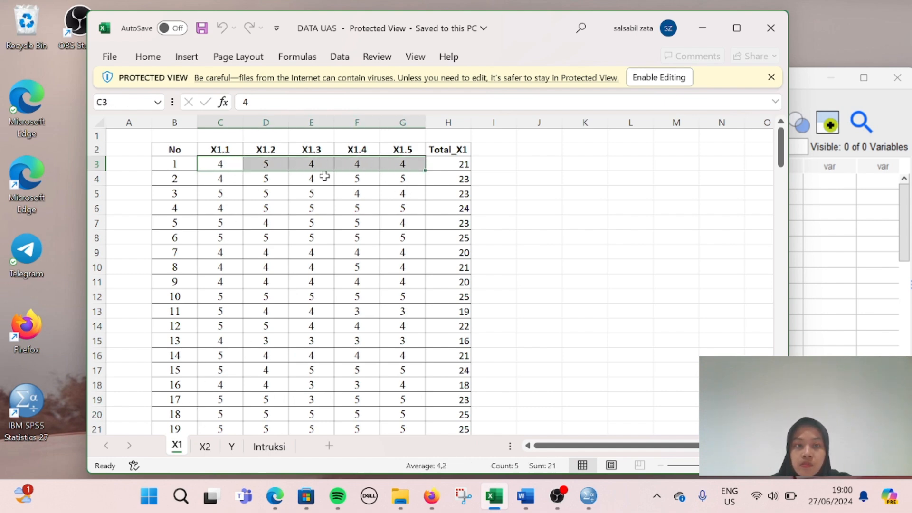
drag(226, 166, 447, 162)
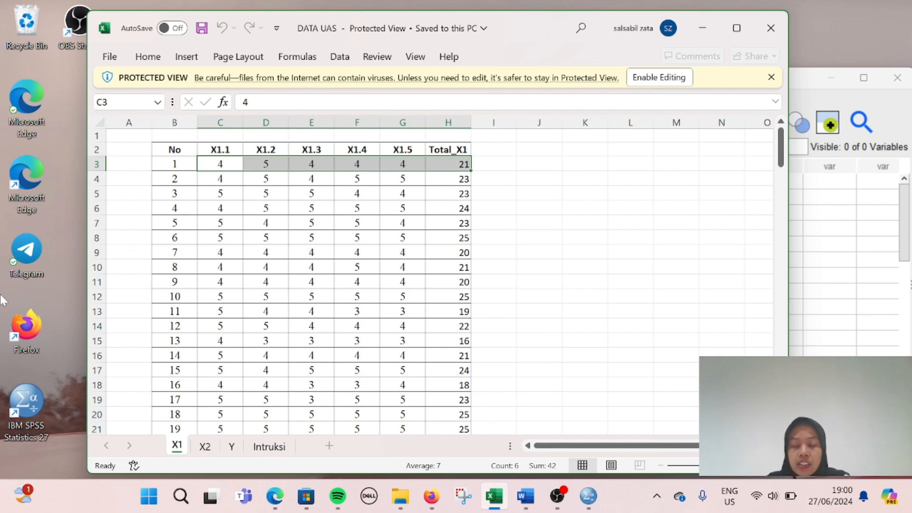
key(ctrl+shift+Down)
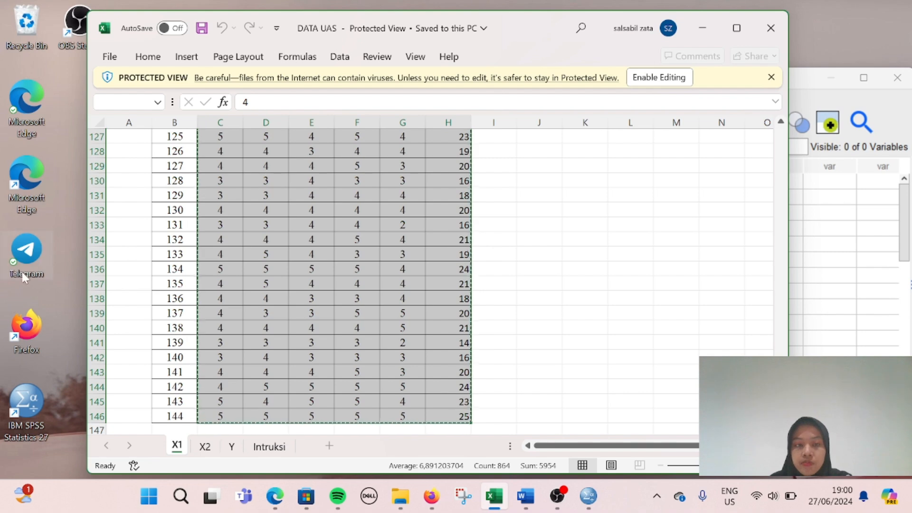
key(ctrl+c)
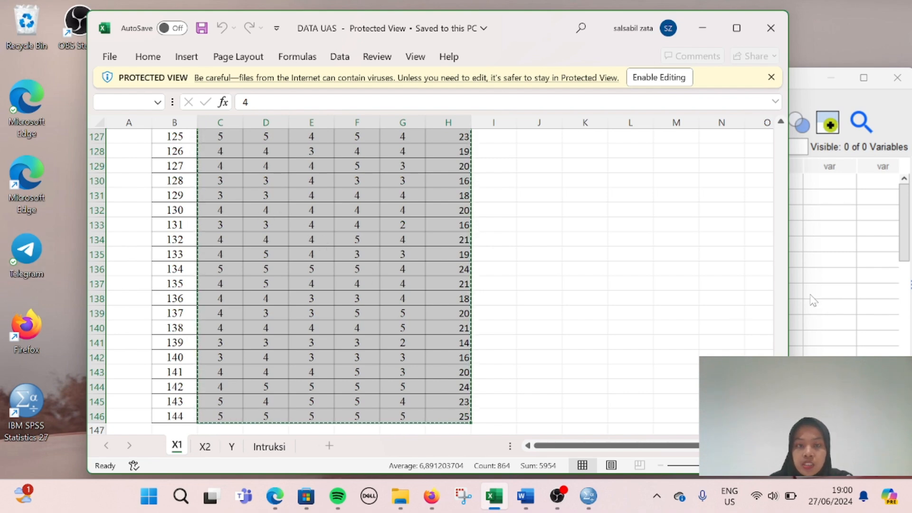
Step: Paste the copied X1 scores into the first cell of the empty SPSS dataset
click(815, 264)
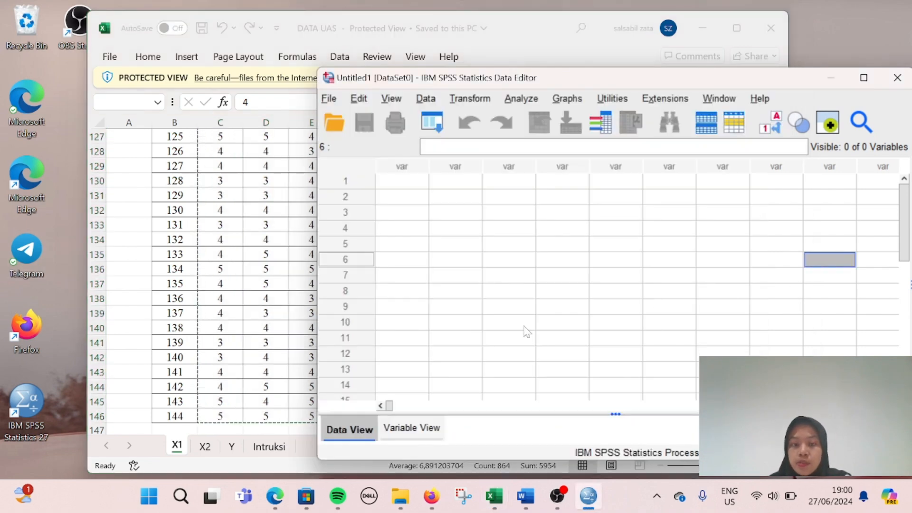
click(392, 186)
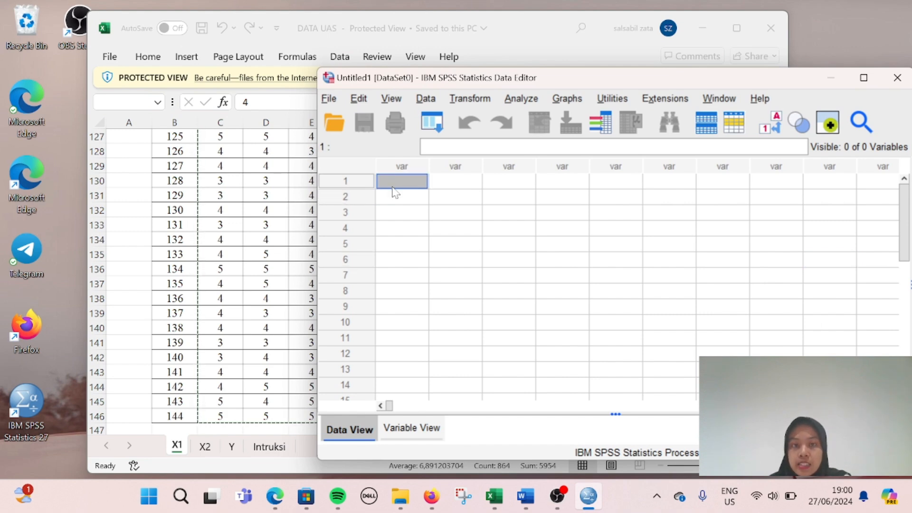
key(ctrl+v)
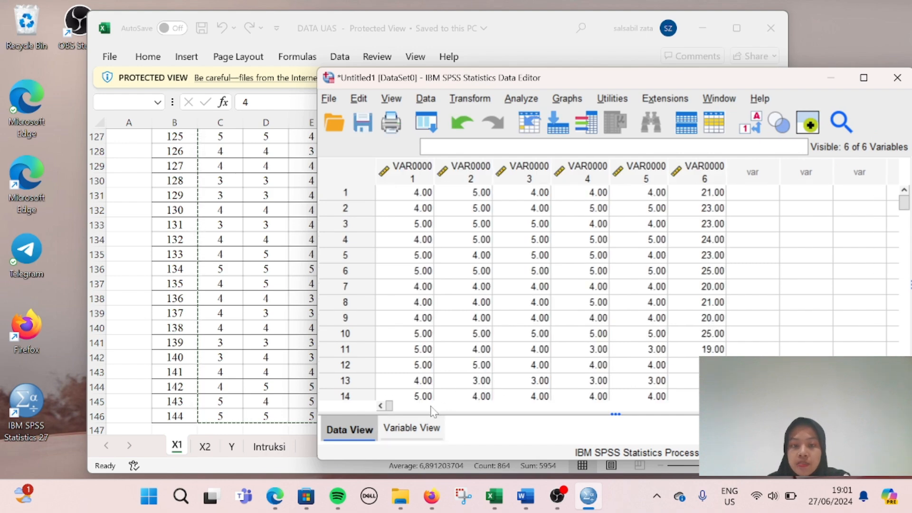
Step: In Variable View, rename the first three variables X1_1, X1_2 and X1_3
click(418, 432)
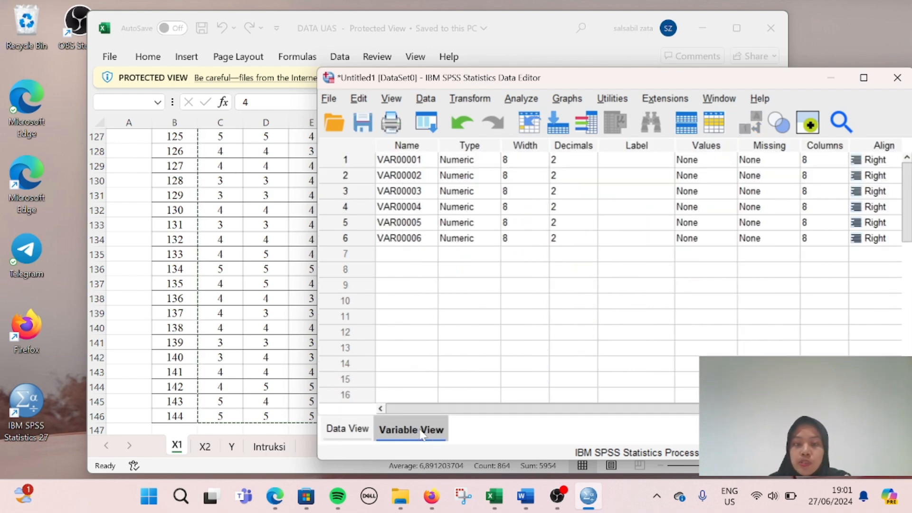
click(401, 160)
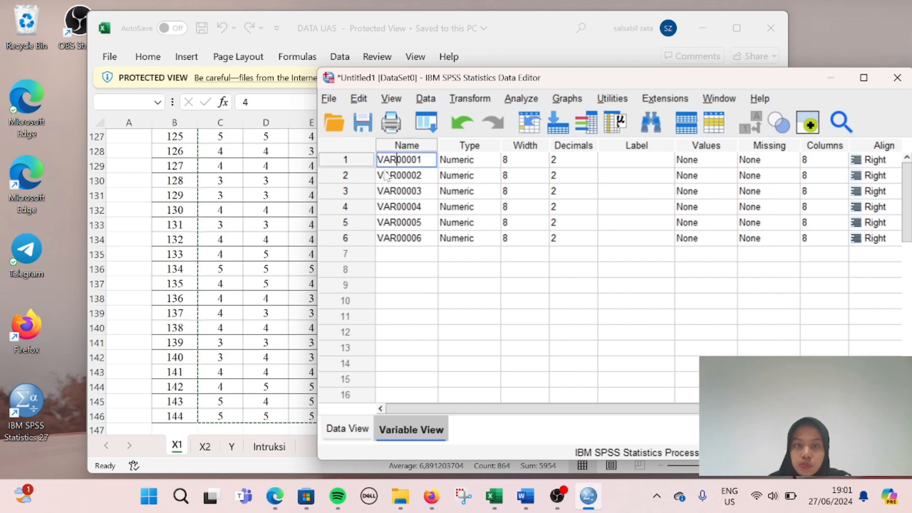
click(411, 300)
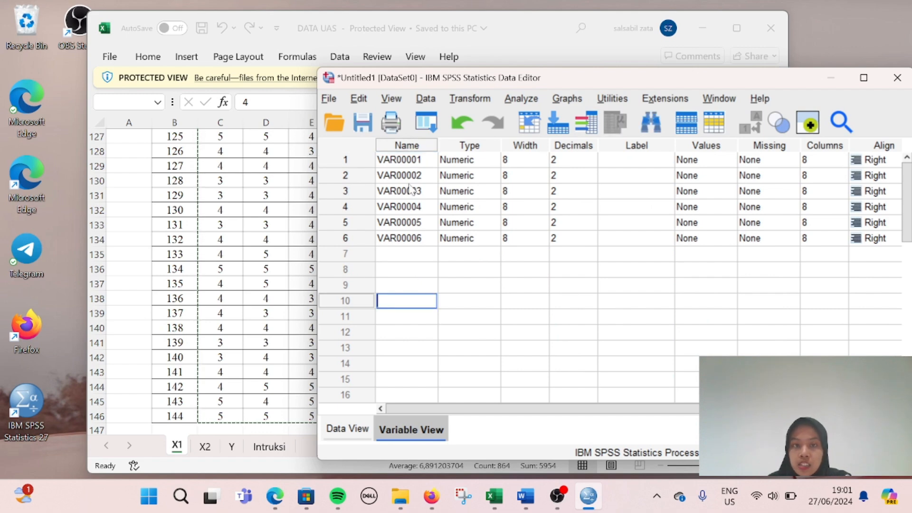
click(411, 162)
scroll(252, 279, up, 20)
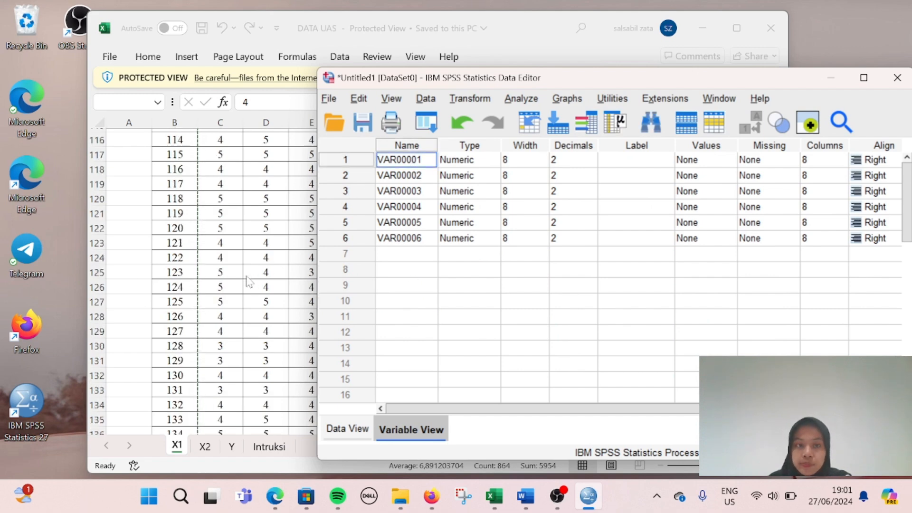
click(411, 206)
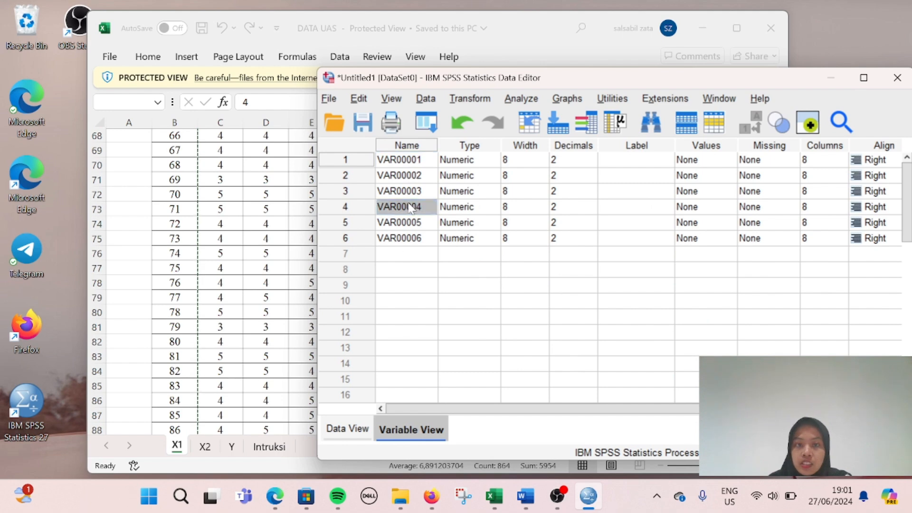
click(402, 159)
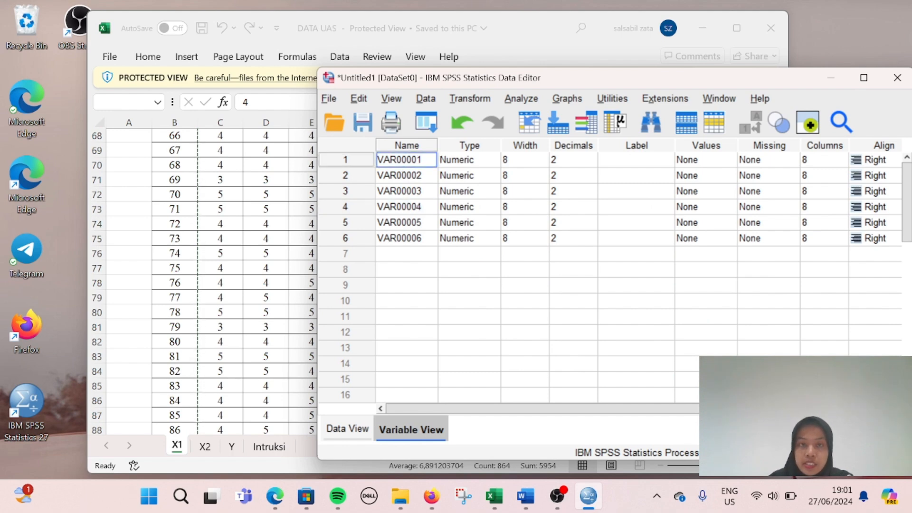
double_click(402, 160)
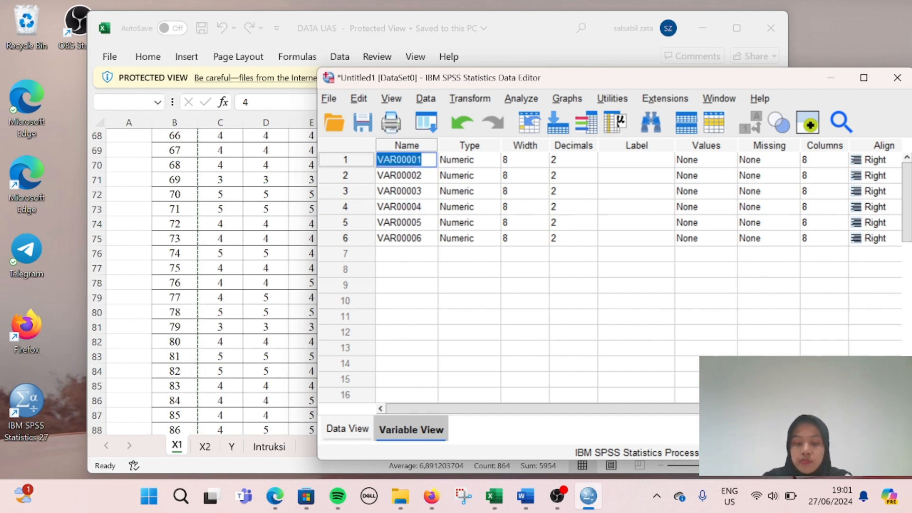
text(X1_1)
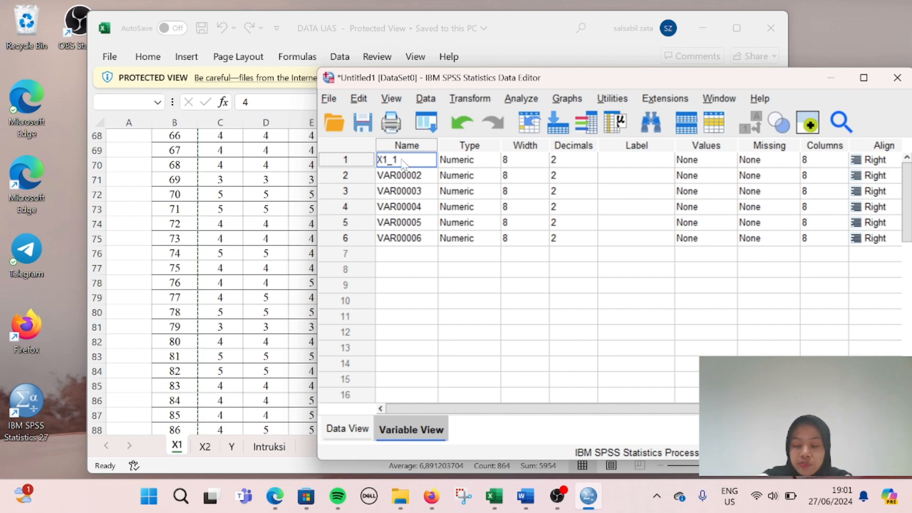
key(Return)
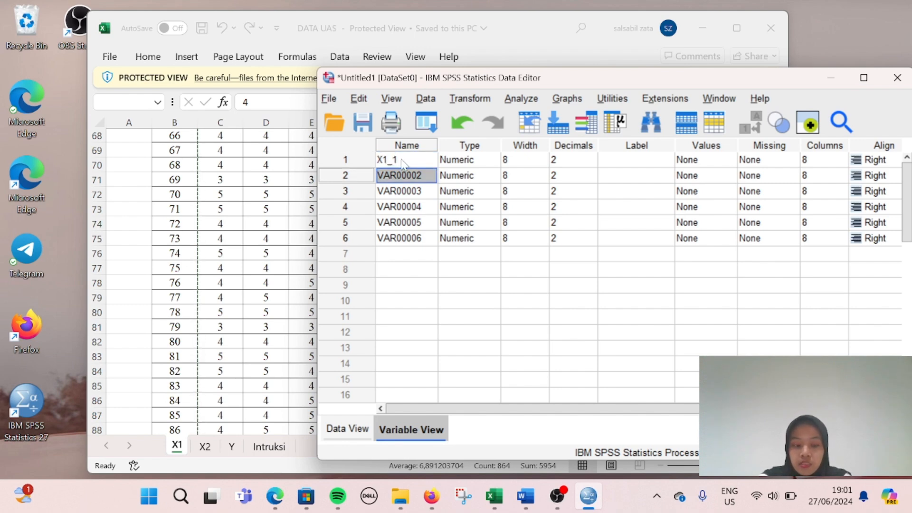
text(X1_2)
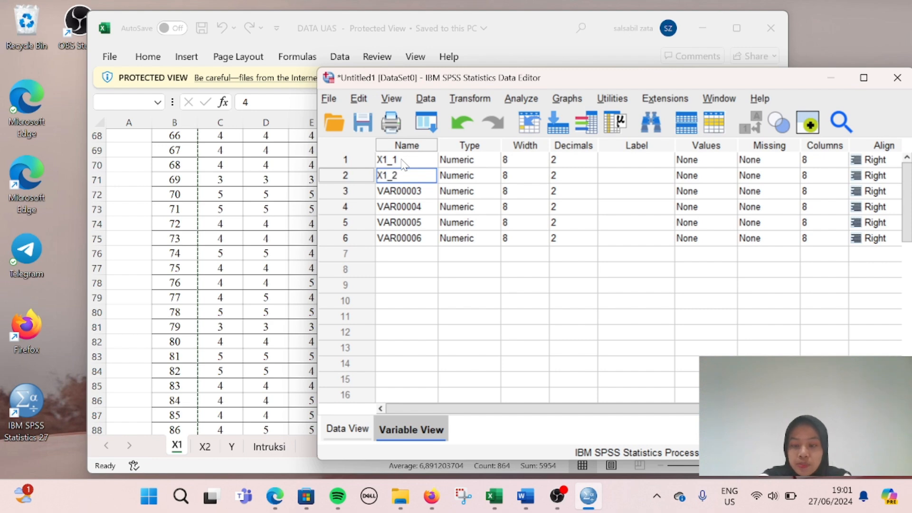
key(Return)
text(X1_3)
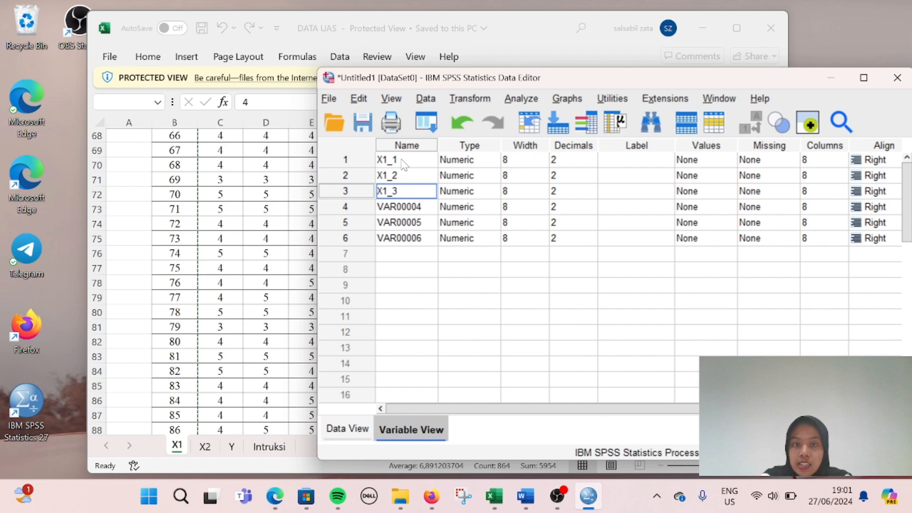
key(Return)
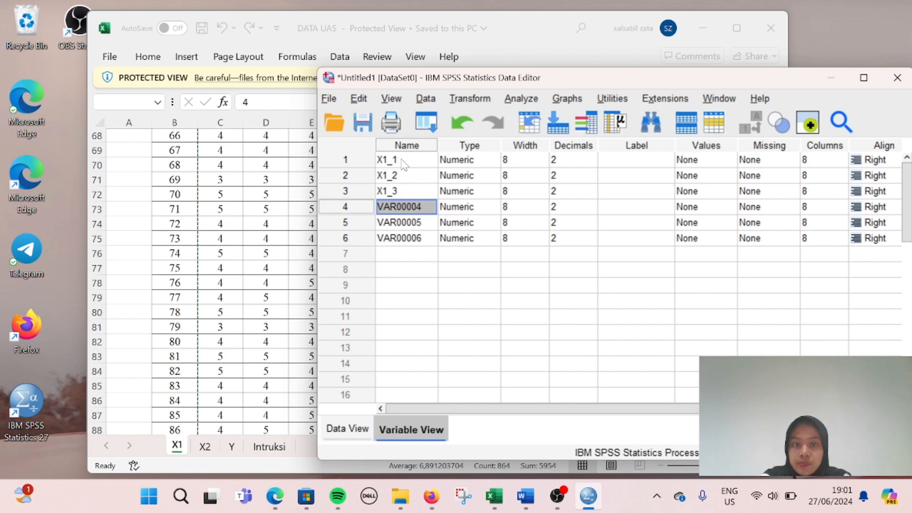
Step: Name the remaining variables X1_4, X1_5 and TOTALX1, then return to Data View
text(X1)
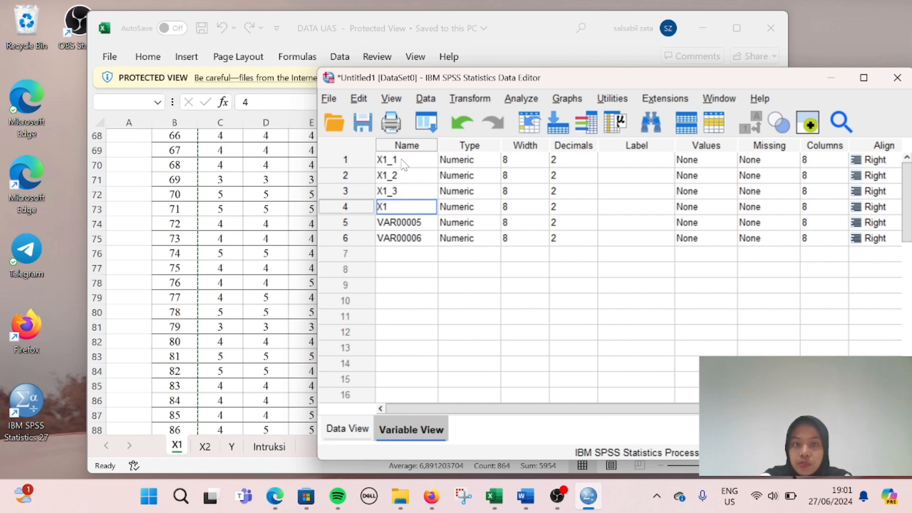
text(_4)
key(Return)
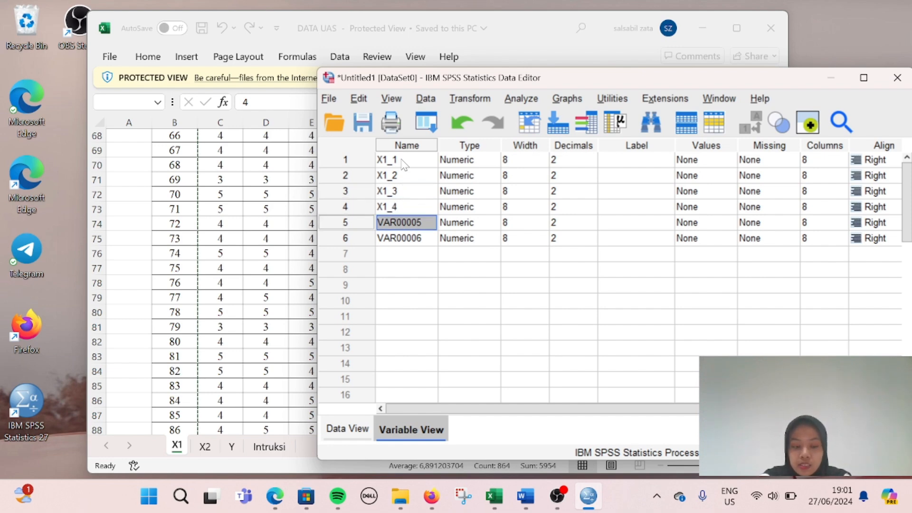
text(X1_5)
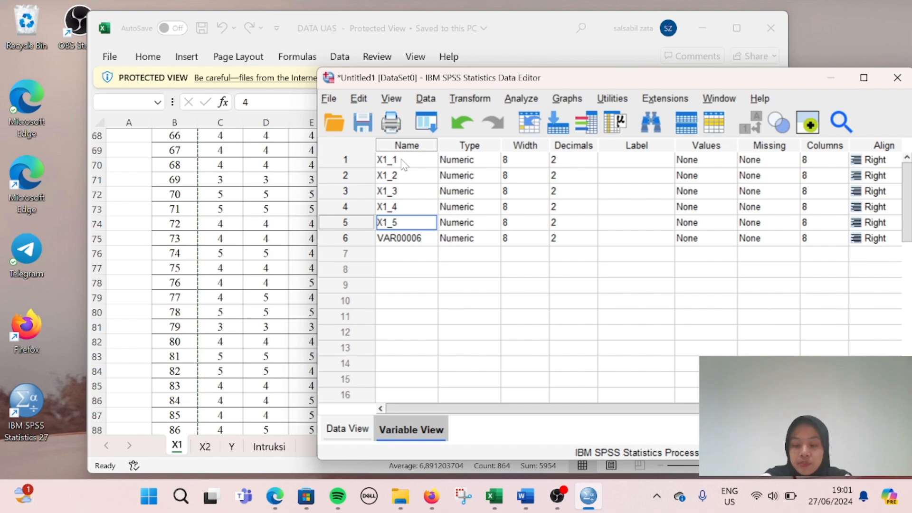
key(Return)
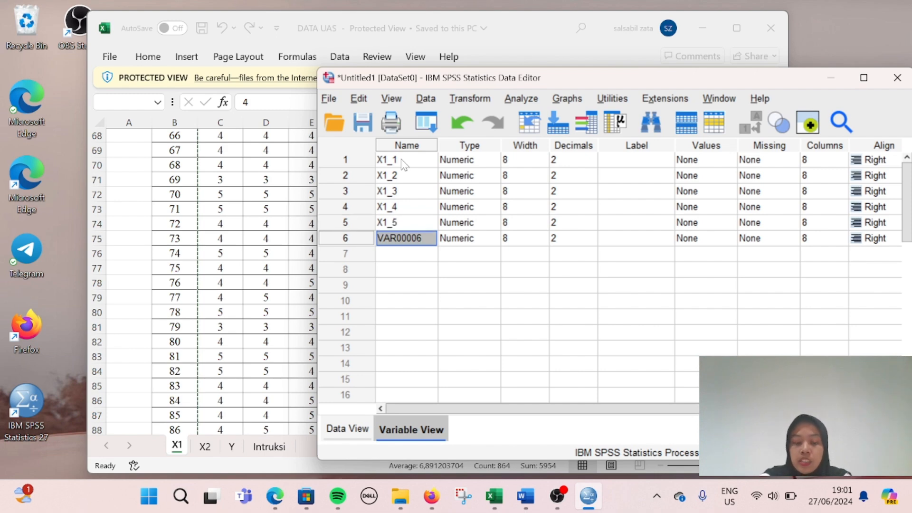
text(TOTALX1)
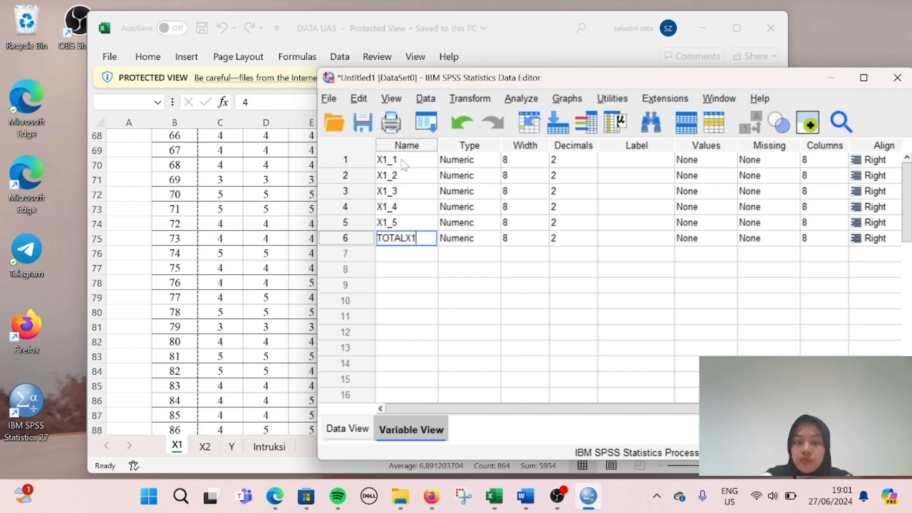
key(Return)
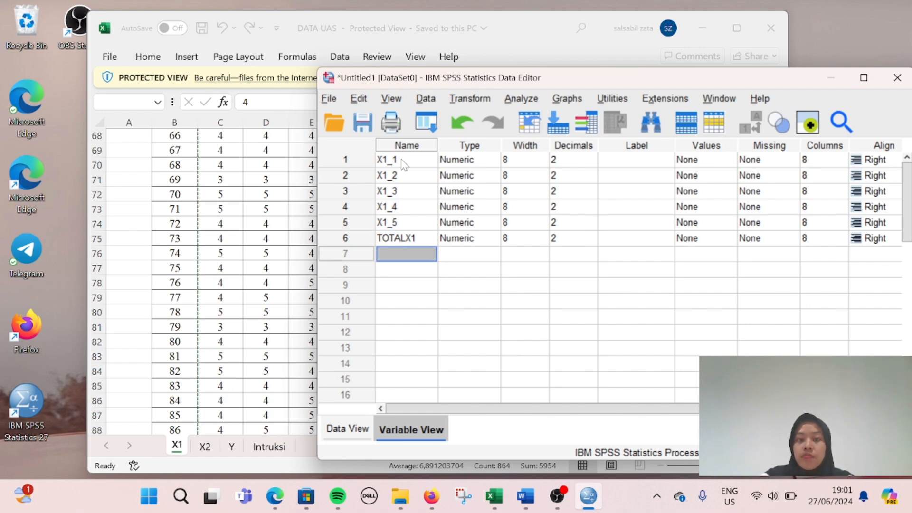
click(359, 429)
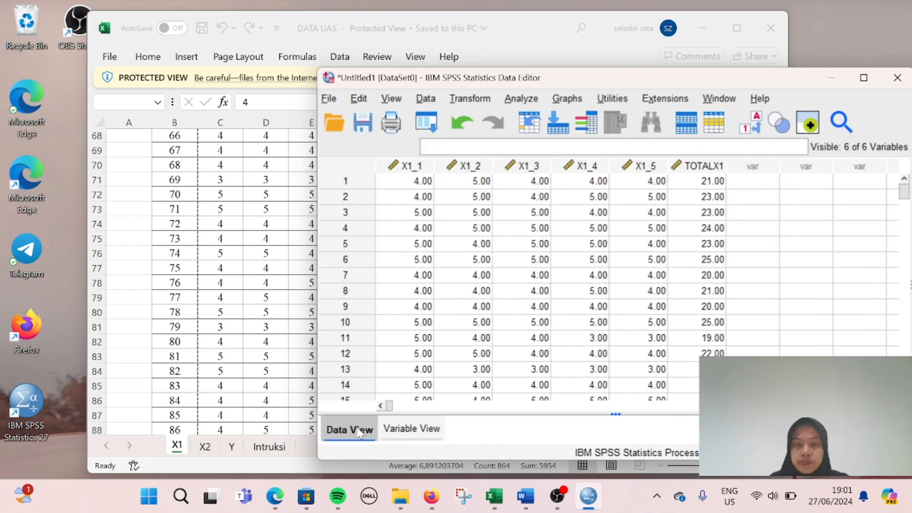
click(551, 238)
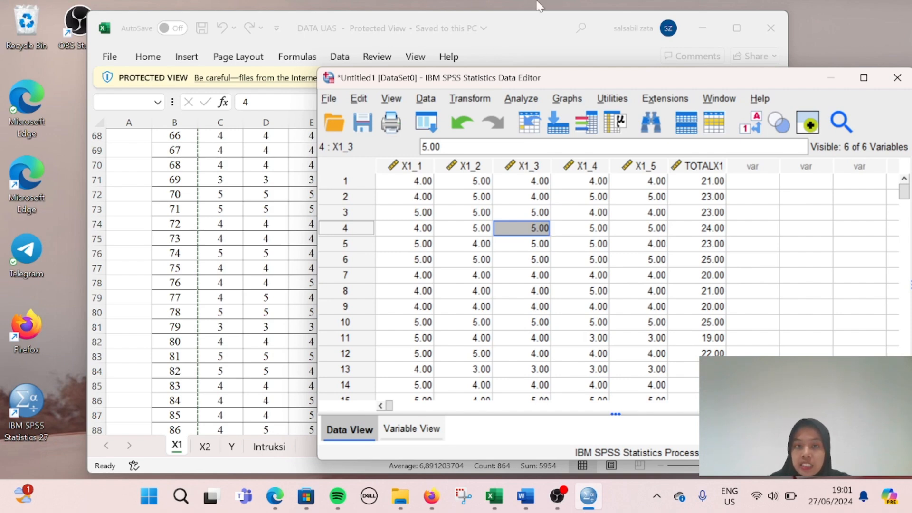
click(516, 101)
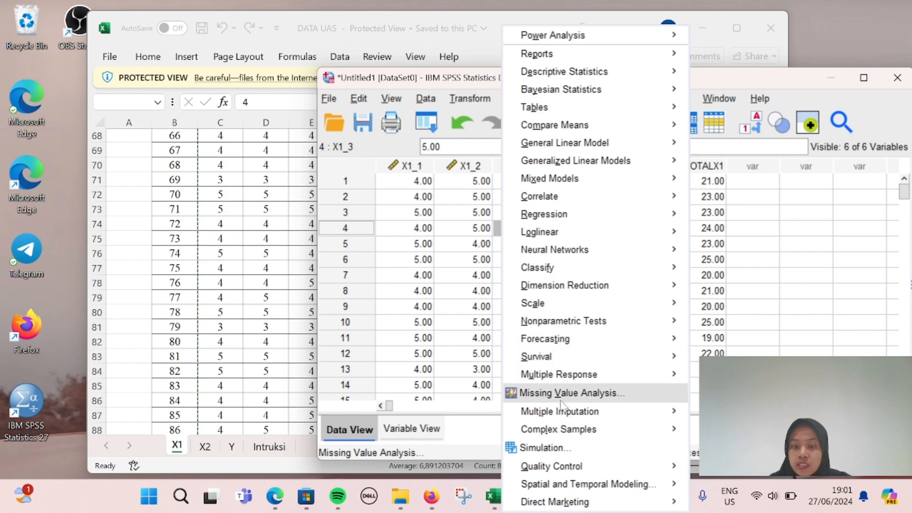
Step: Run a two-tailed Pearson bivariate correlation on X1_1–X1_5 and TOTALX1
mouse_move(564, 200)
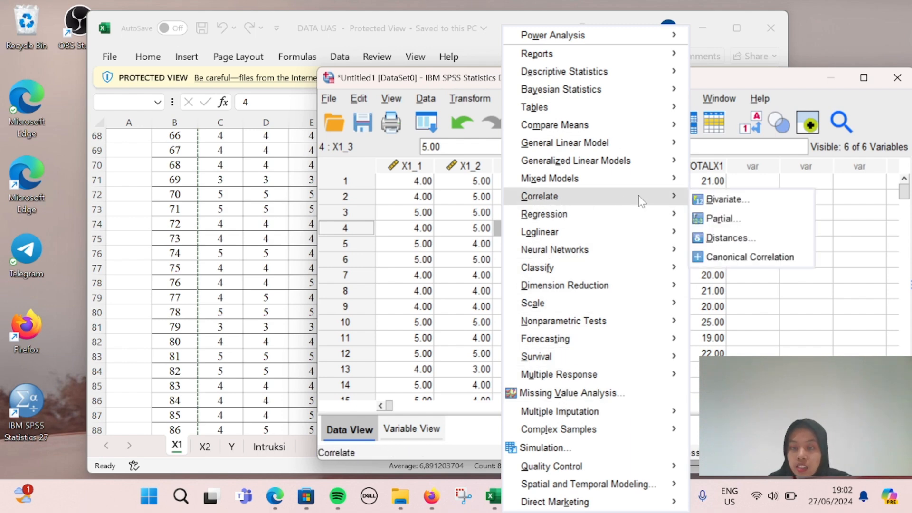
click(720, 202)
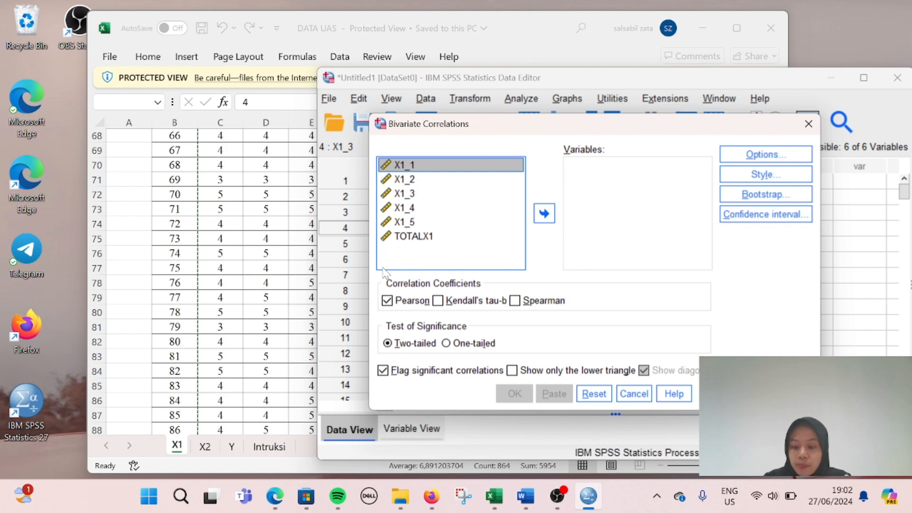
key(shift+Down)
key(shift+Down)
key(shift+Down)
key(shift+Down)
key(shift+Down)
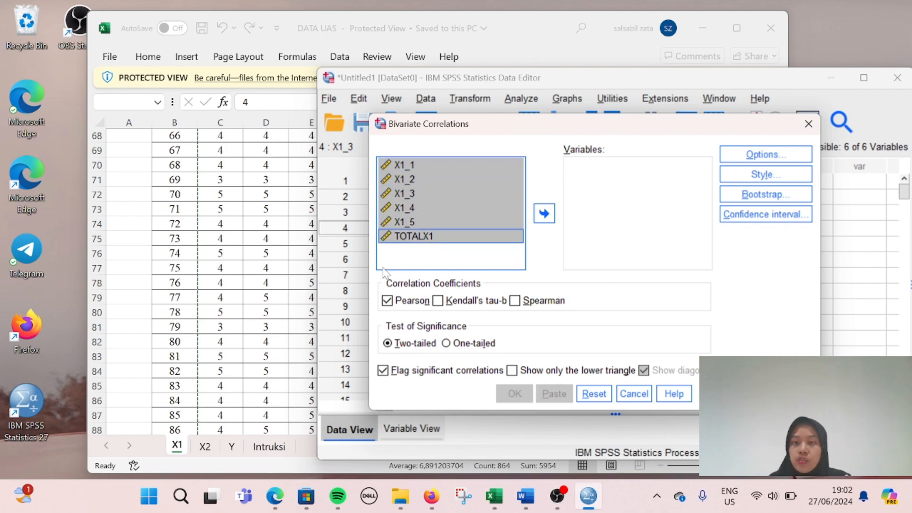
click(544, 216)
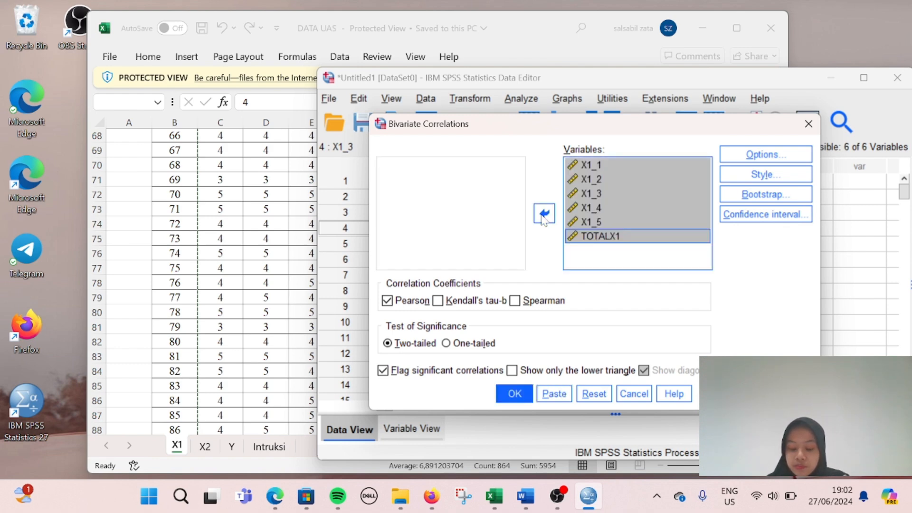
click(519, 393)
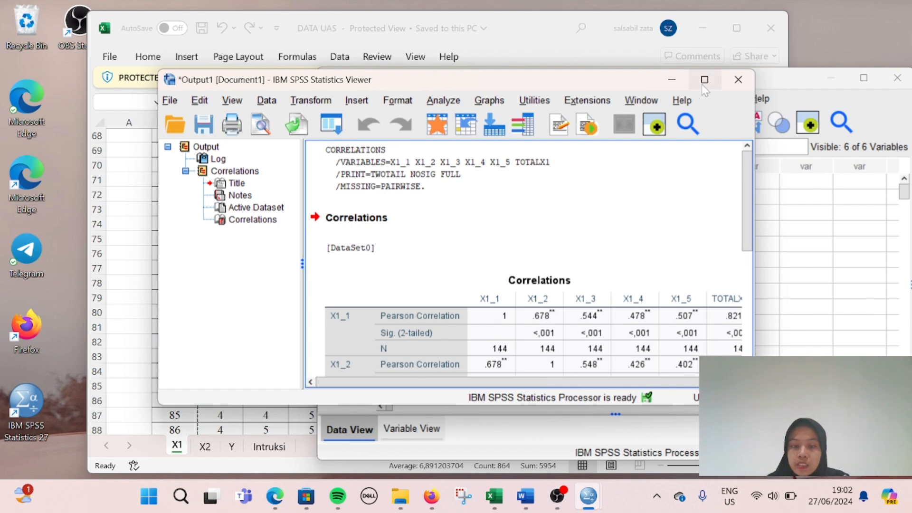
Step: Maximize the Viewer and review the Correlations table: items correlate .751–.821 with TOTALX1
mouse_move(706, 89)
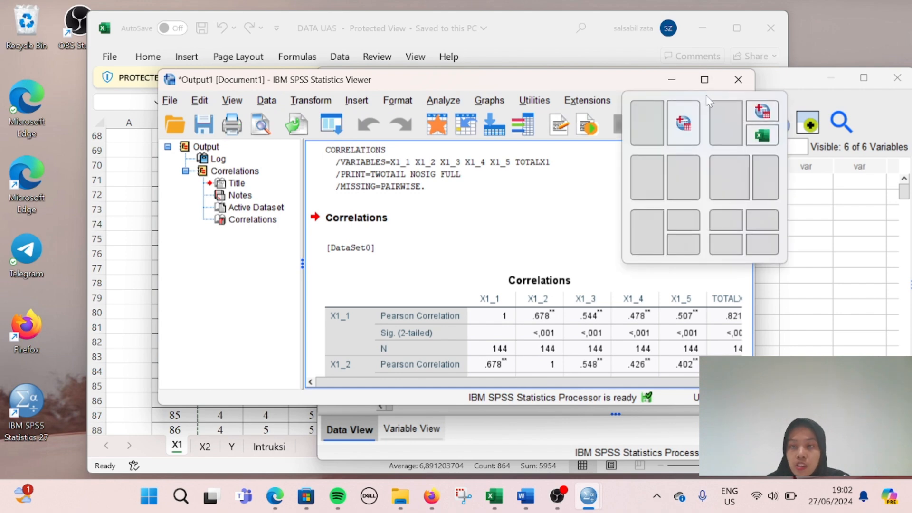
click(705, 80)
scroll(484, 291, down, 3)
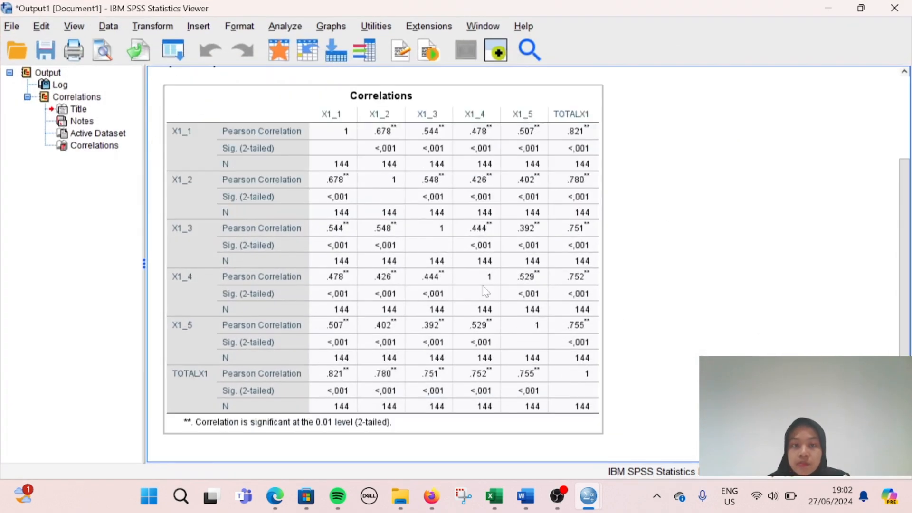
scroll(484, 291, up, 2)
scroll(484, 292, down, 2)
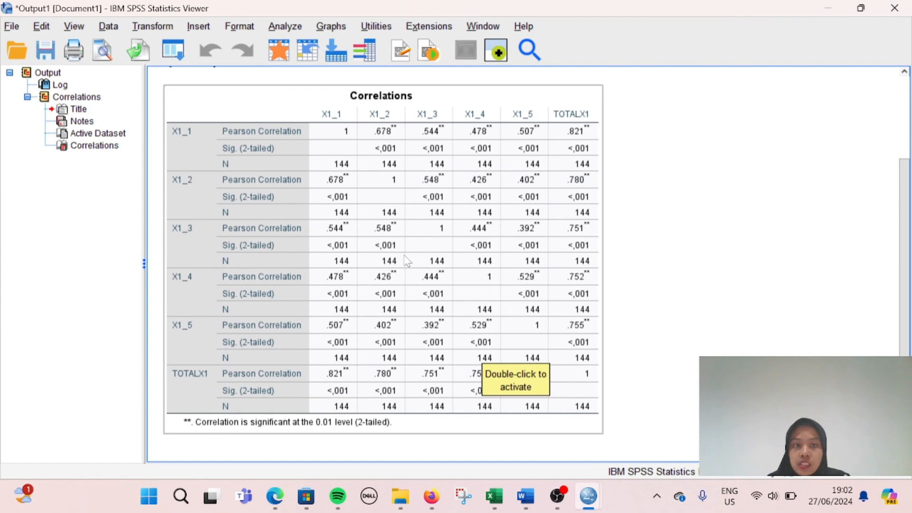
scroll(408, 260, up, 2)
scroll(297, 199, down, 2)
scroll(275, 270, up, 2)
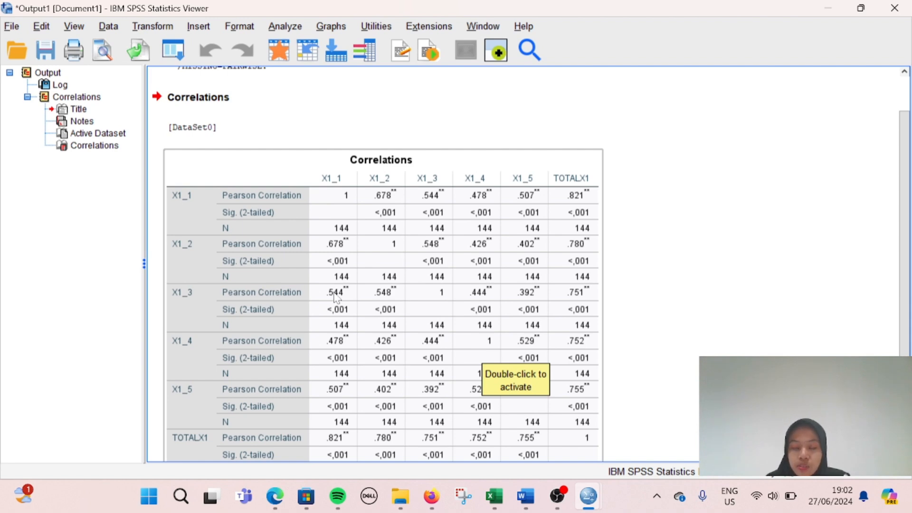
scroll(335, 285, up, 2)
scroll(362, 204, down, 2)
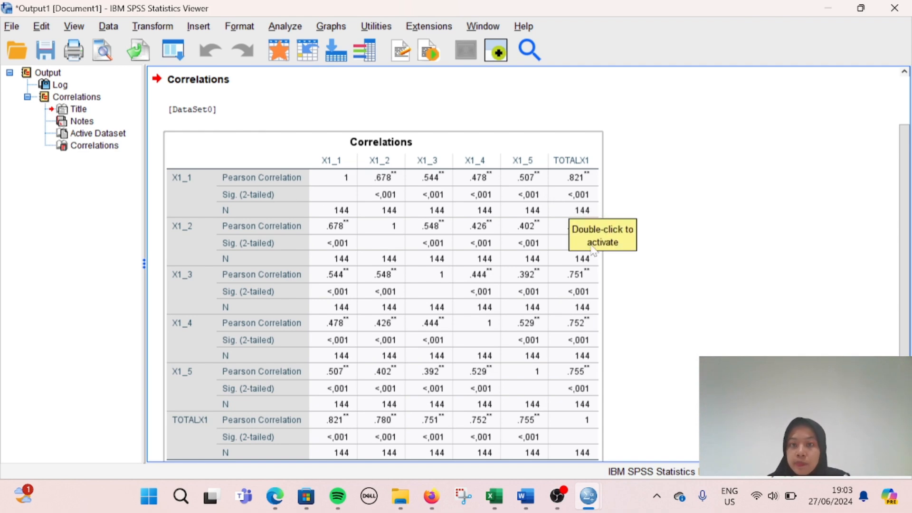
scroll(613, 237, down, 2)
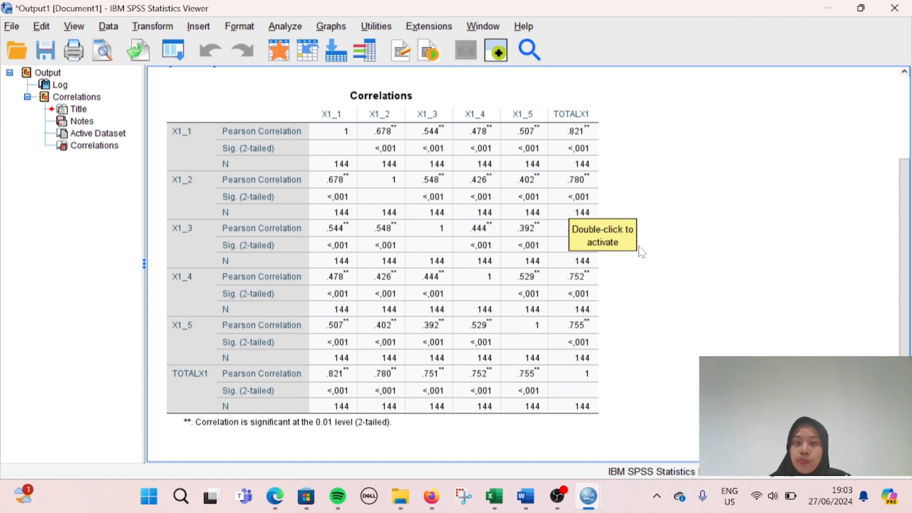
Step: Minimize the output Viewer and bring the Excel workbook forward, clearing the X1 selection
click(827, 12)
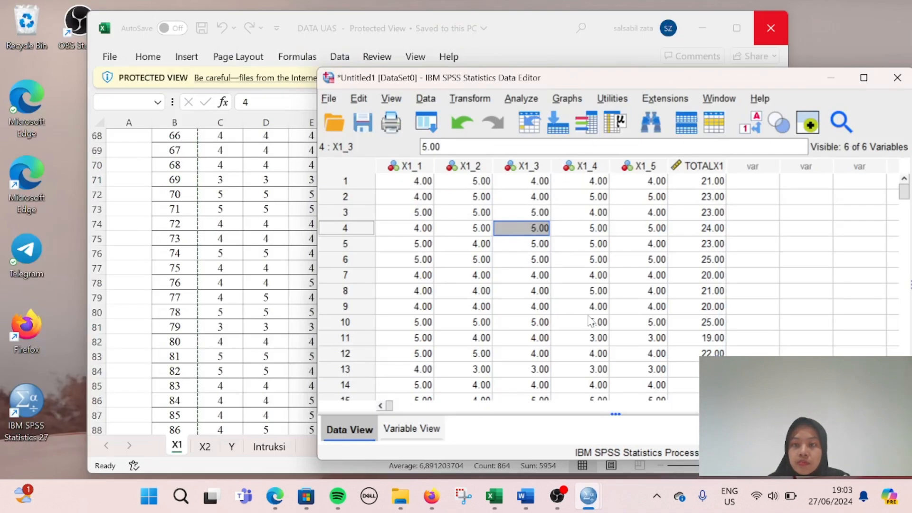
scroll(590, 321, up, 1)
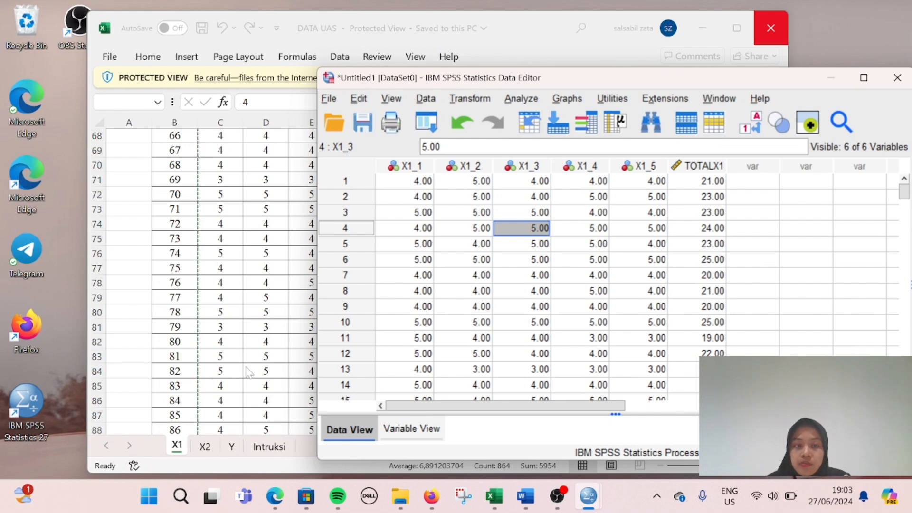
click(236, 354)
click(240, 341)
scroll(252, 342, up, 15)
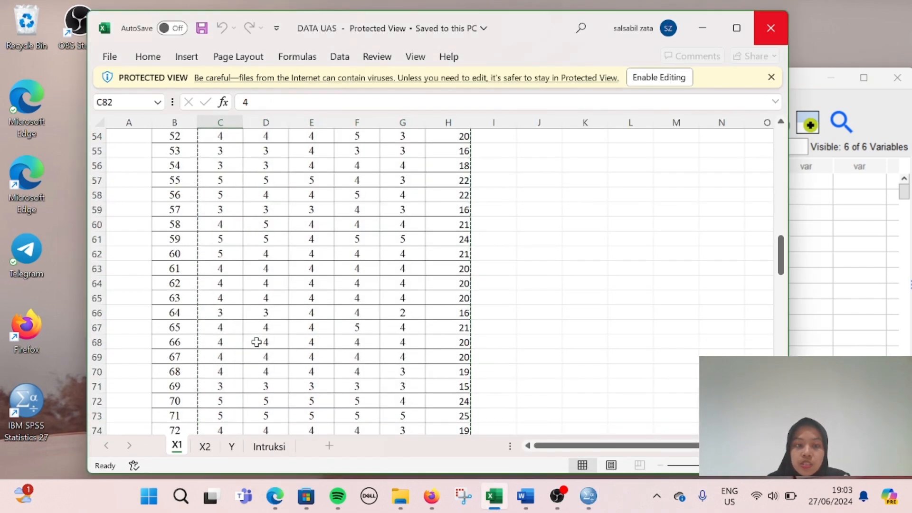
scroll(256, 342, up, 2)
Step: On the X2 sheet, copy C3:I146, the X2.1–X2.6 scores and Total_X2
click(205, 446)
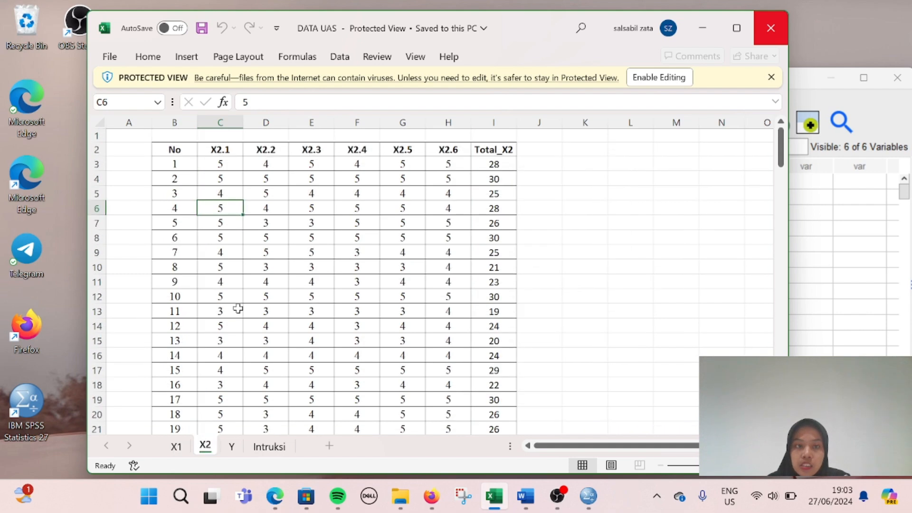
drag(227, 167, 483, 163)
drag(219, 177, 483, 164)
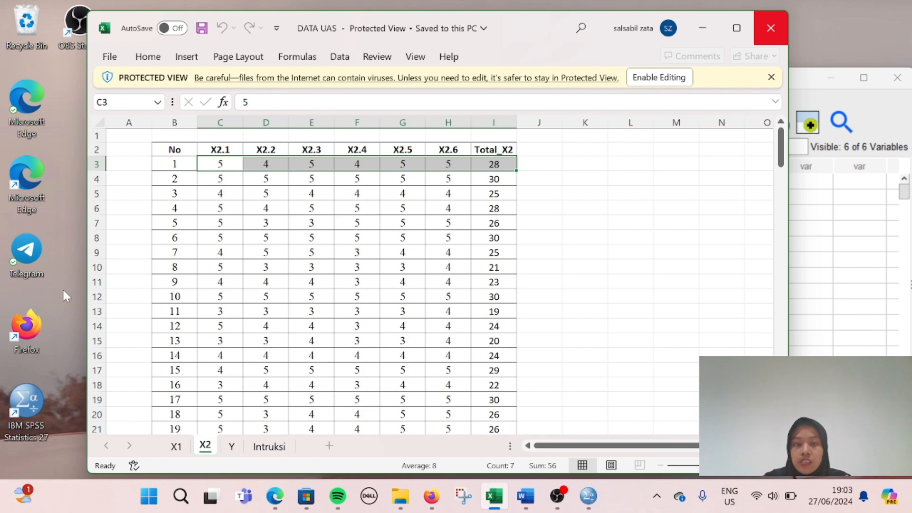
key(ctrl+shift+Down)
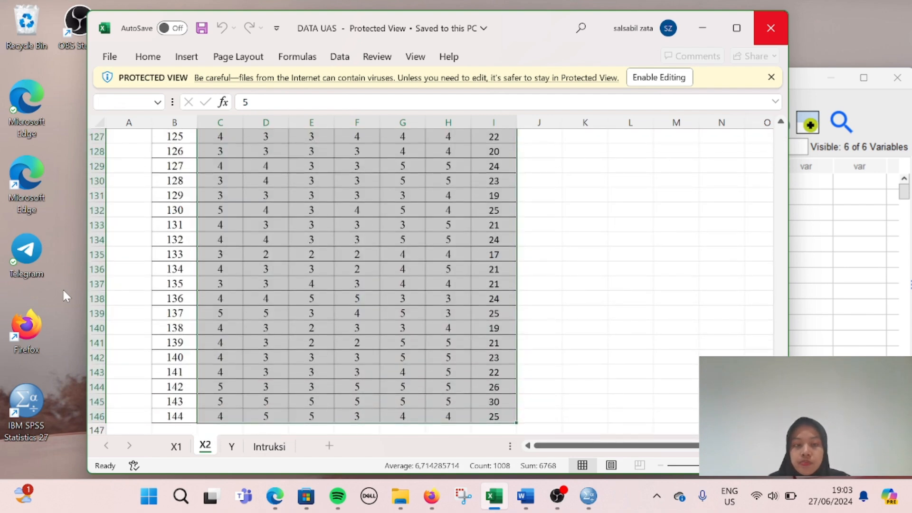
key(ctrl+c)
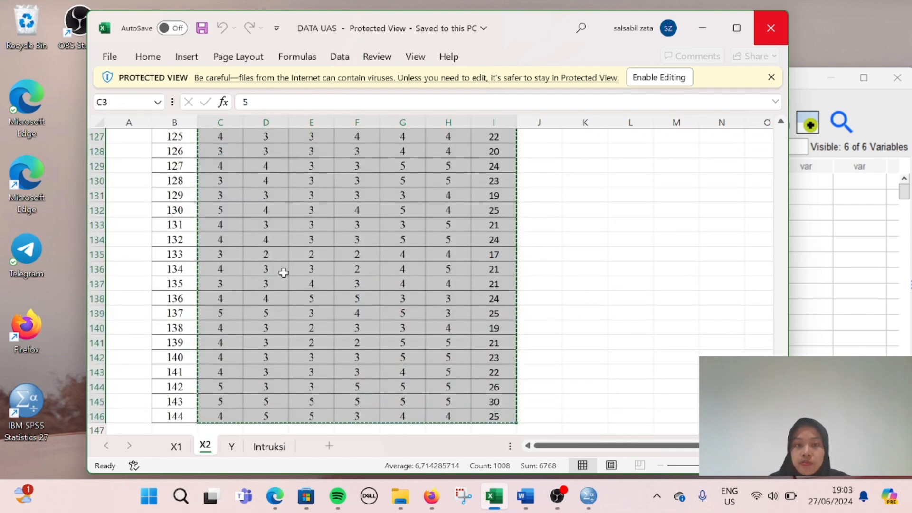
click(827, 290)
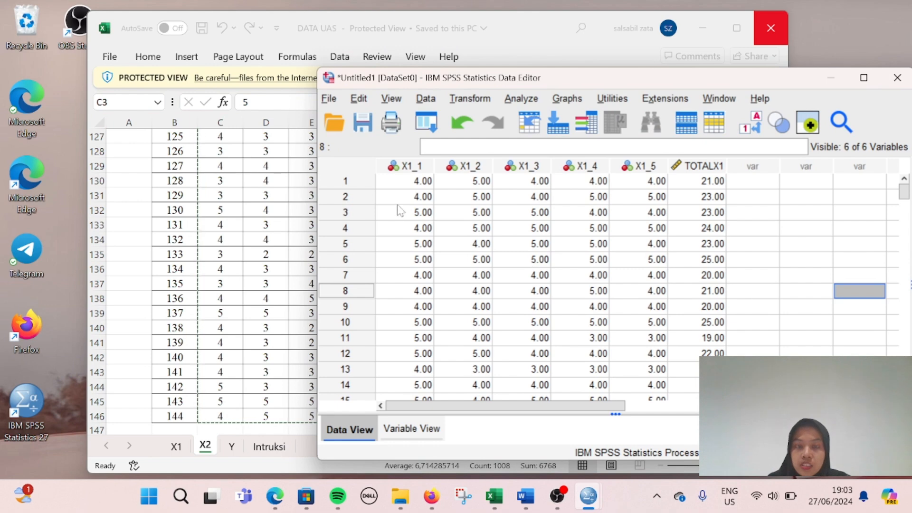
Step: Create a new empty SPSS dataset and minimize the original X1 dataset window
click(412, 429)
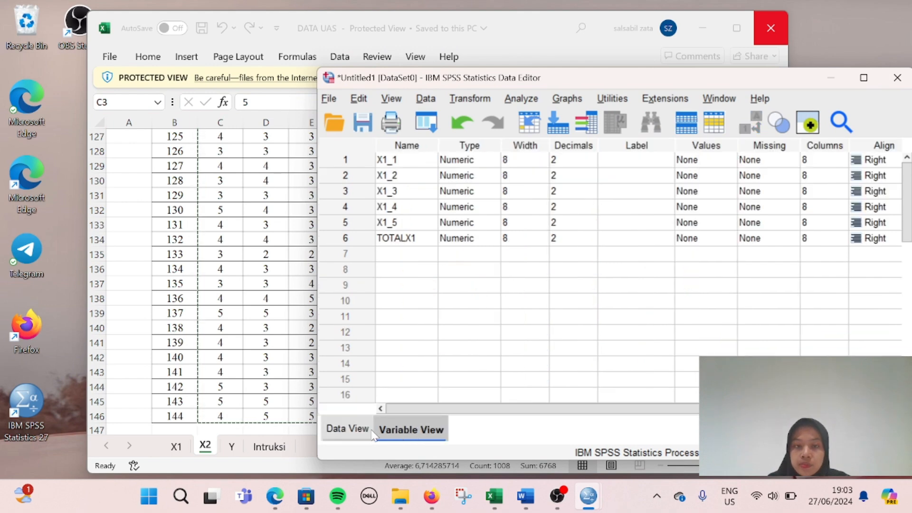
click(355, 431)
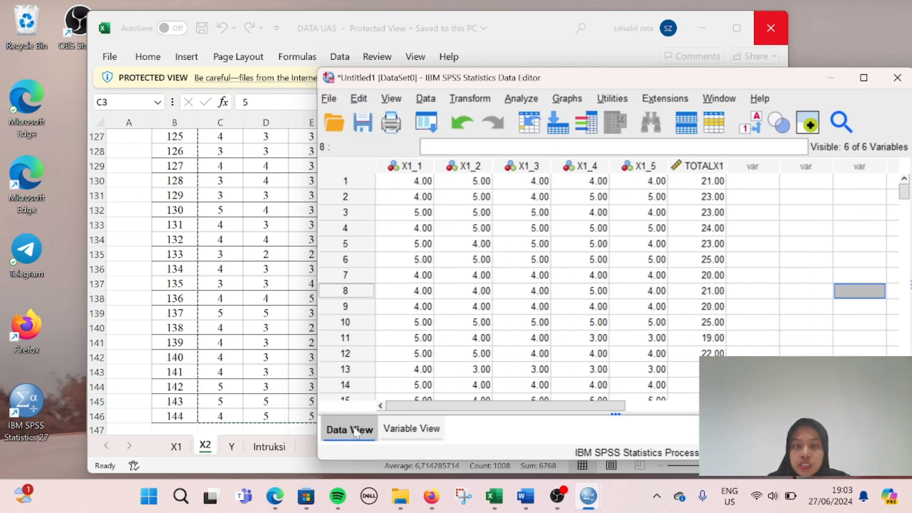
click(337, 102)
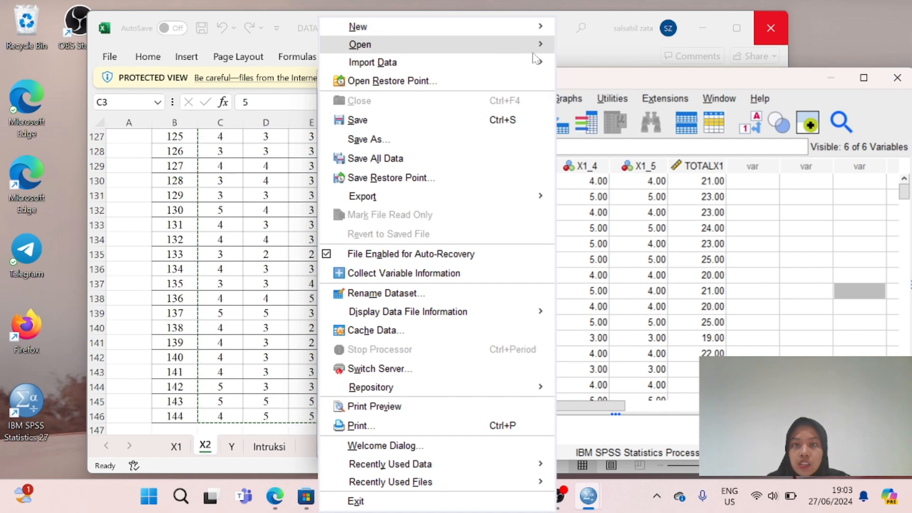
mouse_move(468, 25)
click(593, 28)
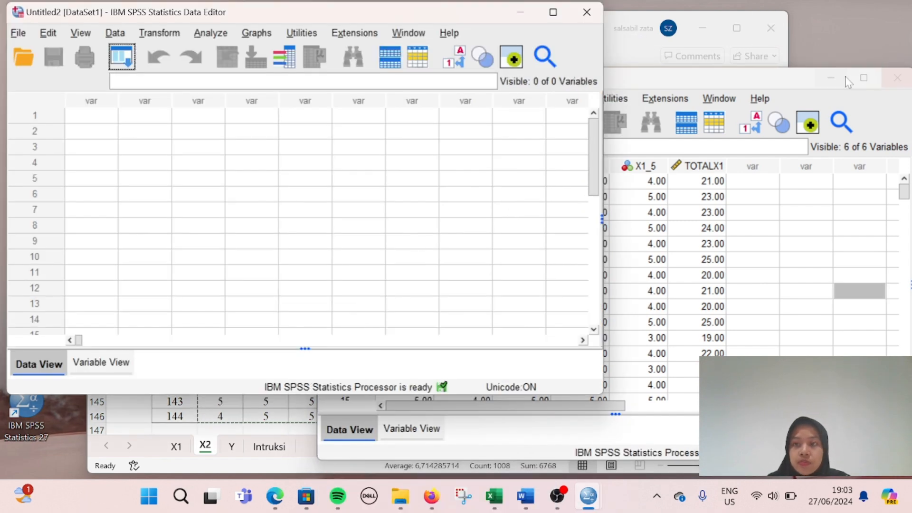
click(837, 75)
Step: Paste the copied X2 scores into row 1 of the new Untitled2 dataset
click(93, 131)
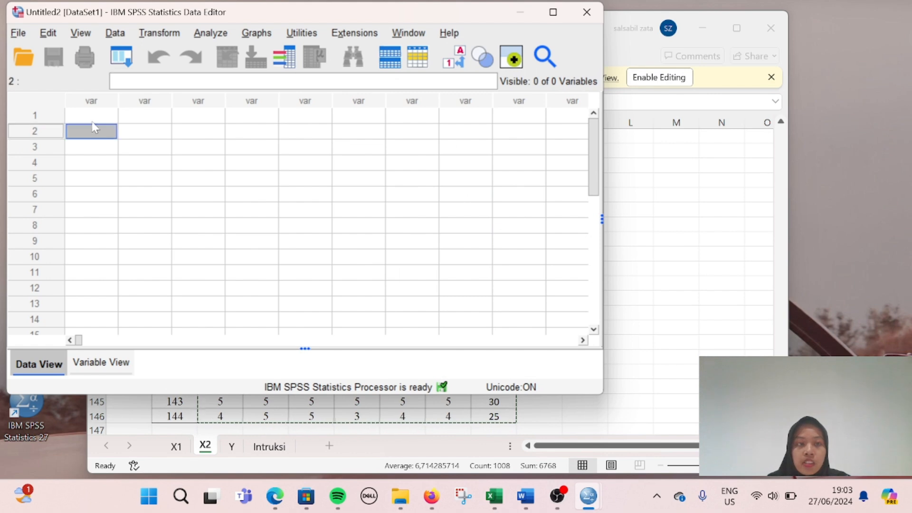
click(94, 116)
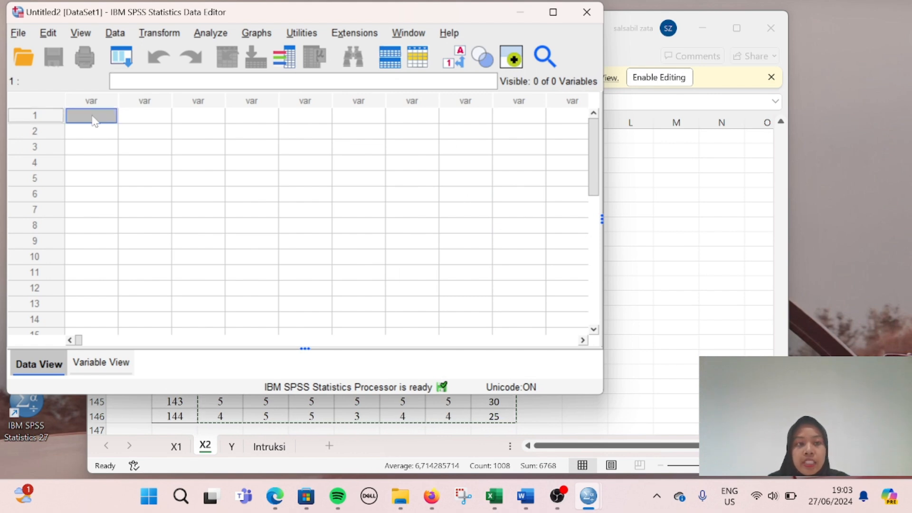
key(ctrl+v)
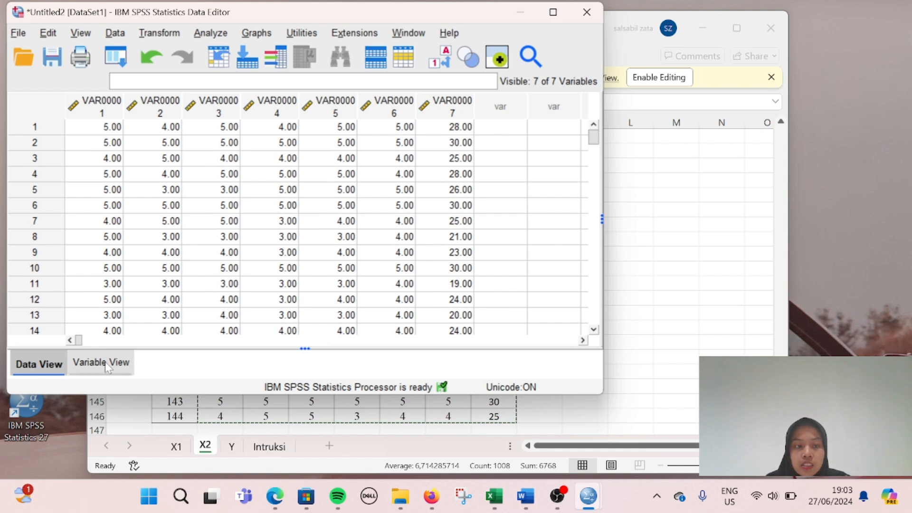
click(110, 189)
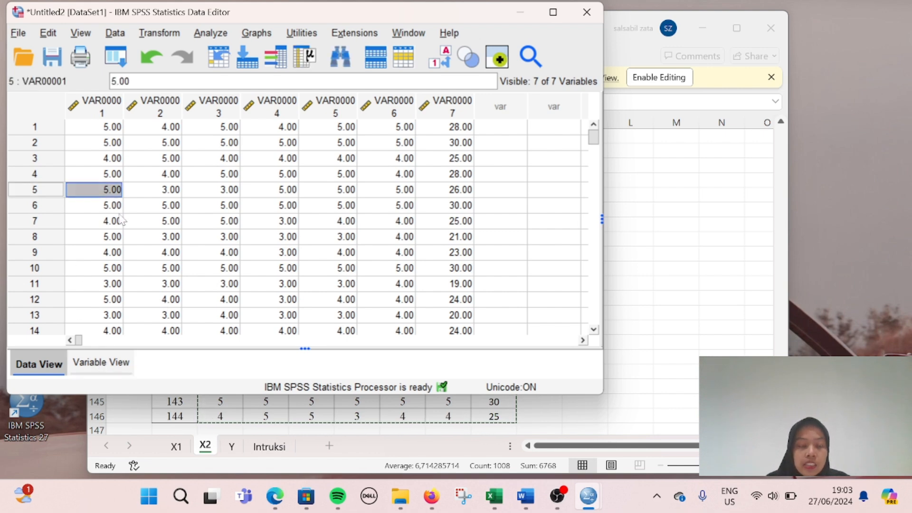
Step: In Variable View, rename the first two variables X2_1 and X2_2
click(94, 363)
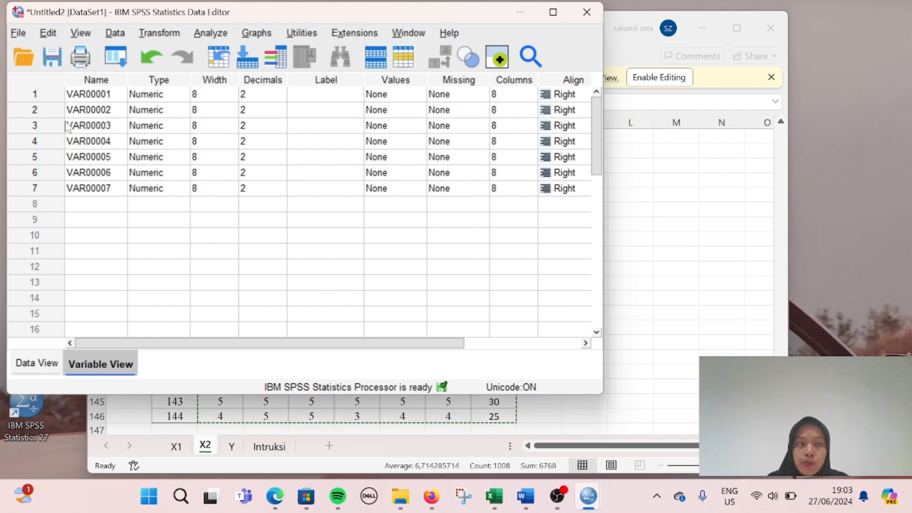
double_click(101, 94)
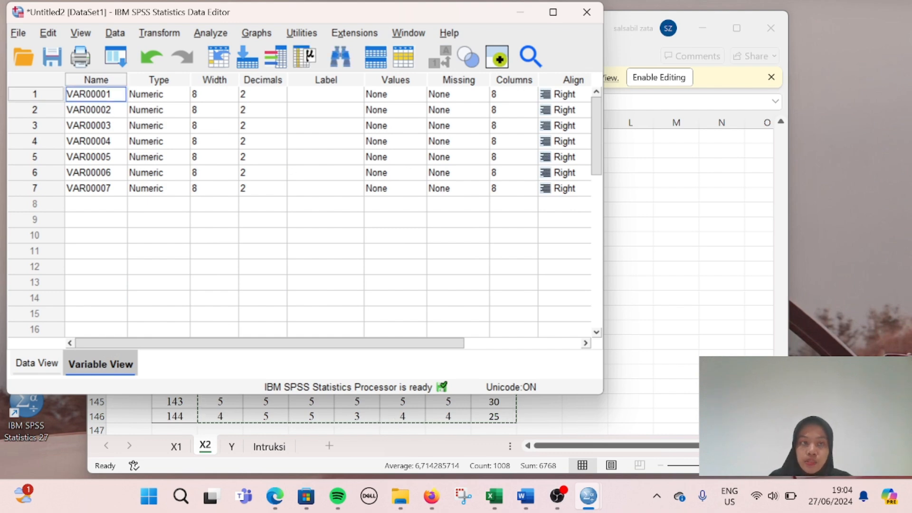
click(111, 125)
click(101, 94)
click(110, 129)
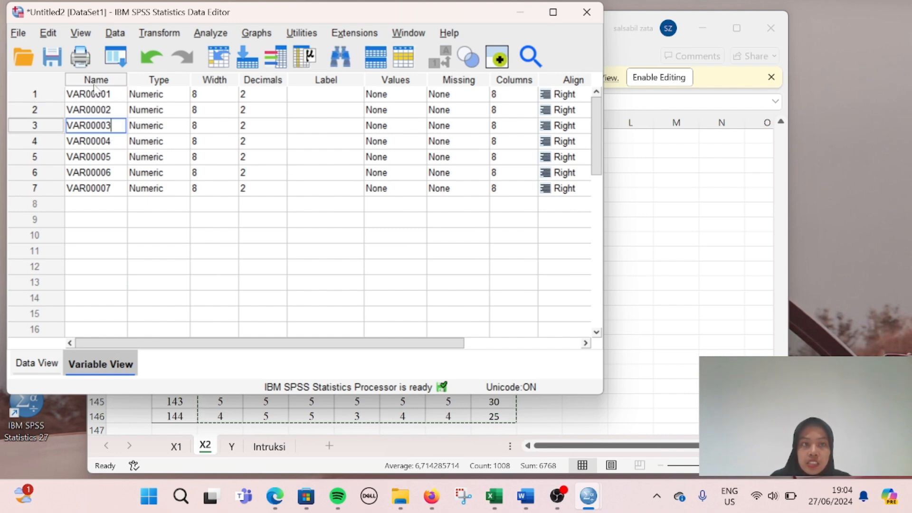
click(93, 82)
click(97, 106)
click(97, 94)
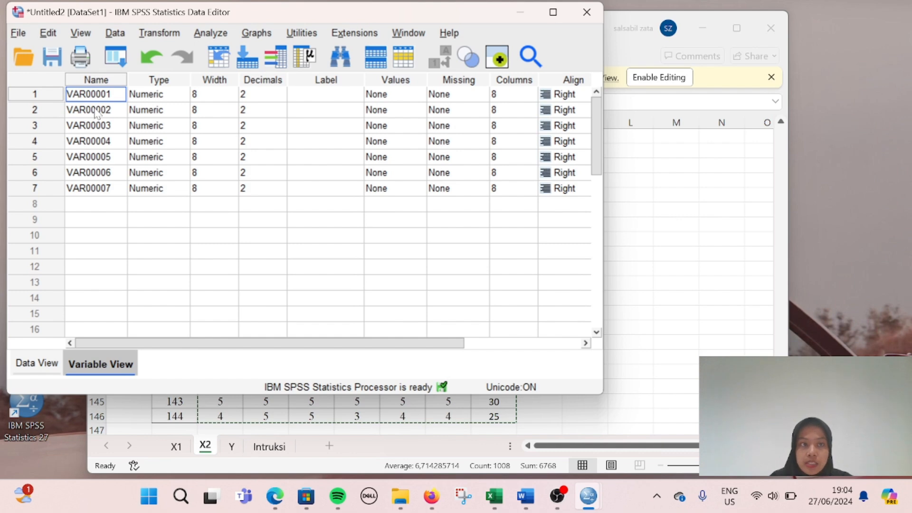
key(ctrl+a)
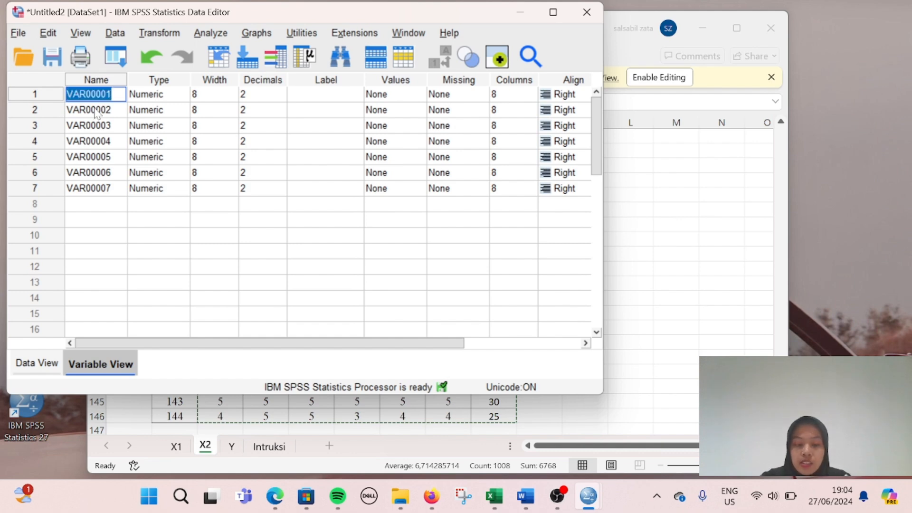
text(X2_)
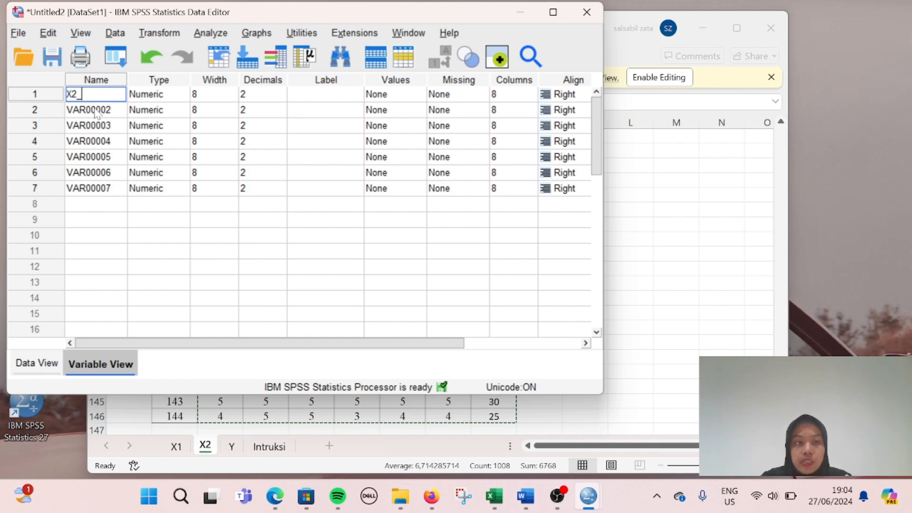
text(1)
key(Return)
text(X2)
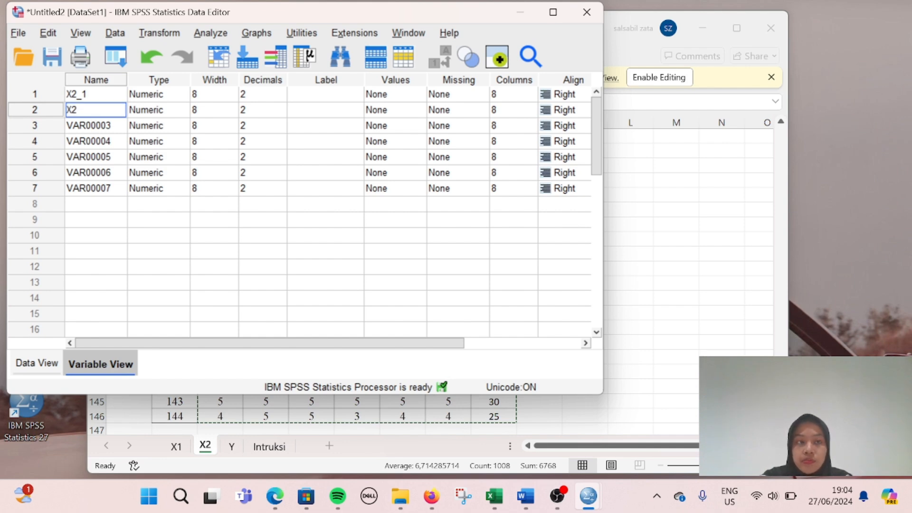
text(_2)
key(Return)
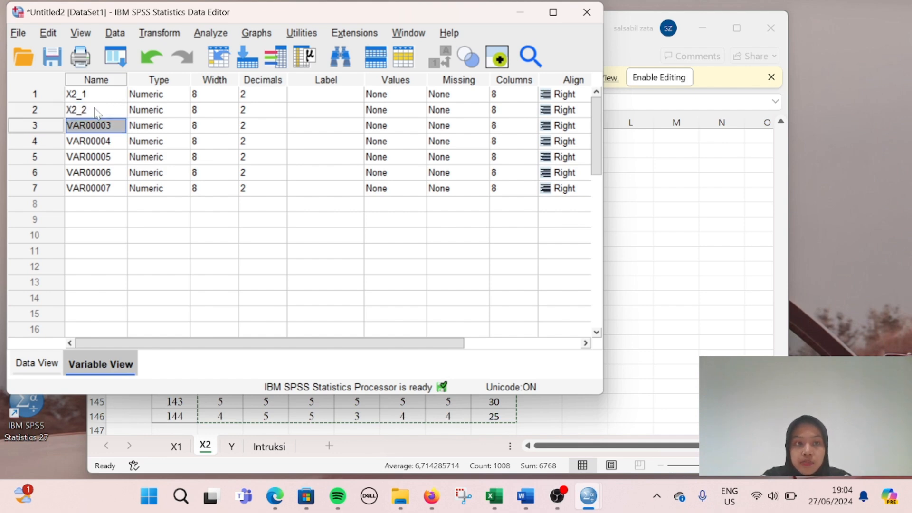
Step: Name the next variables X2_3 through X2_6 and TOTALX2, fixing the trailing-underscore warning
text(X2_3)
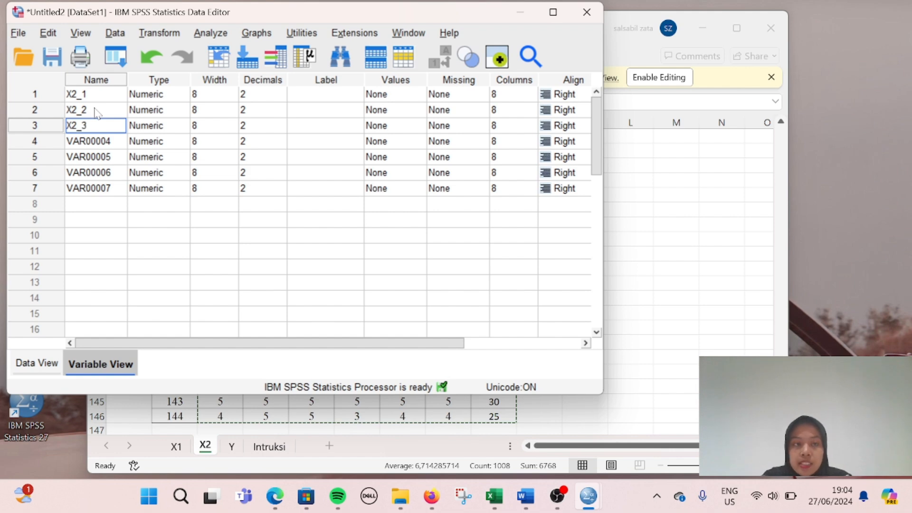
key(Return)
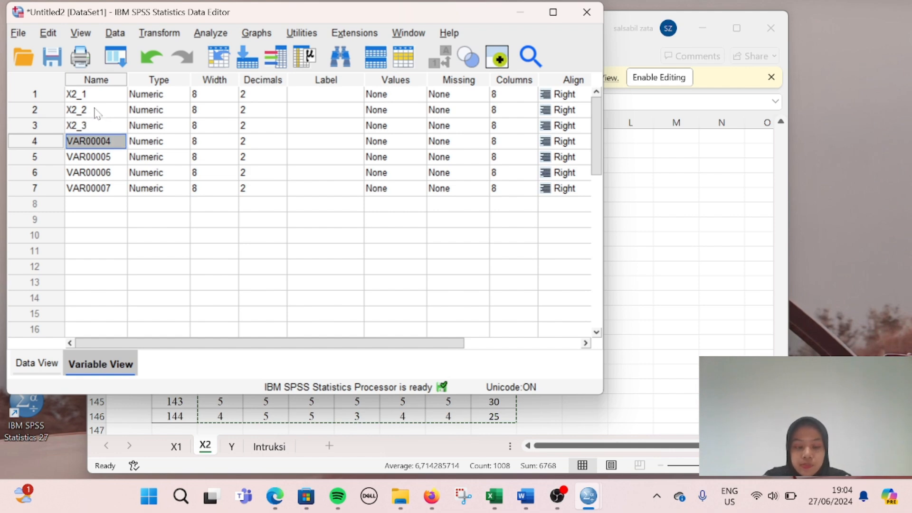
text(X2_4)
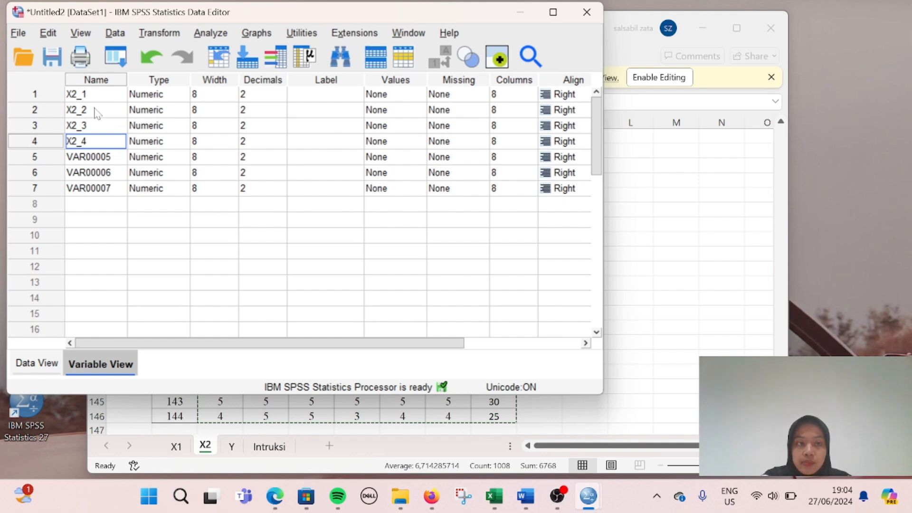
key(Return)
text(X2_)
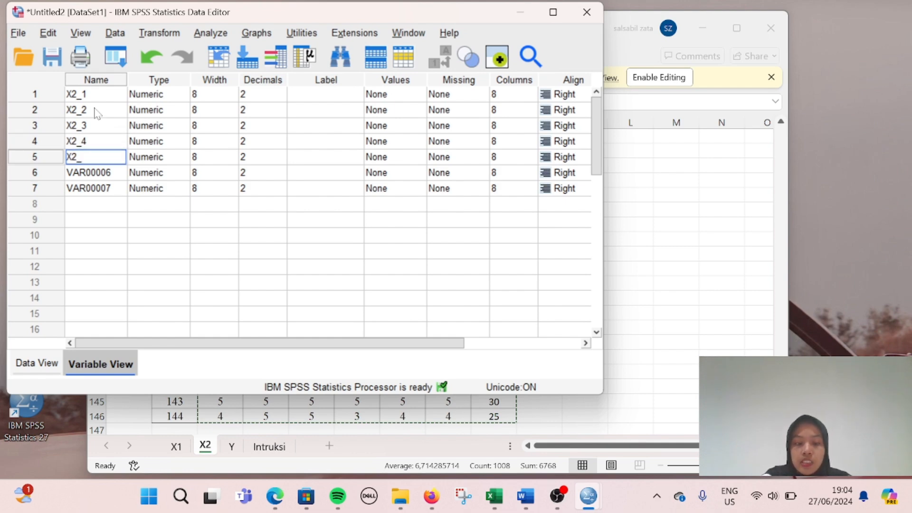
text(5)
key(Return)
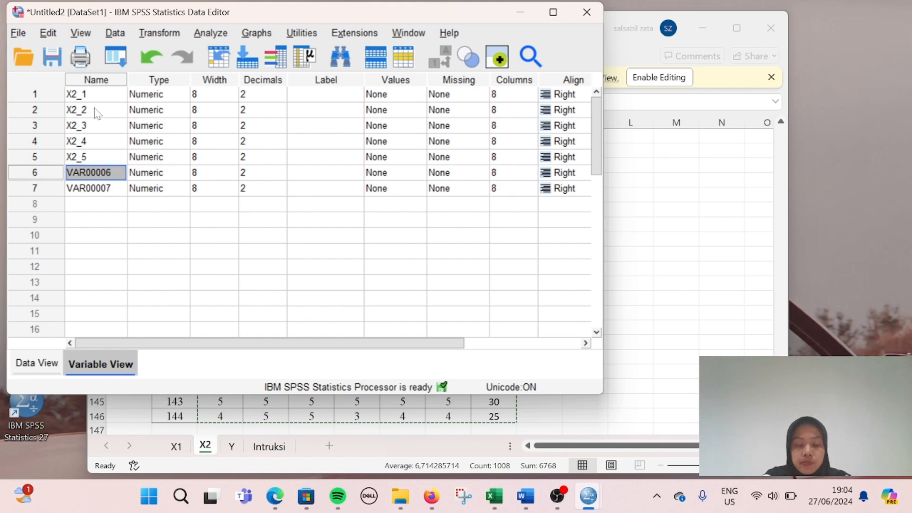
text(X2_)
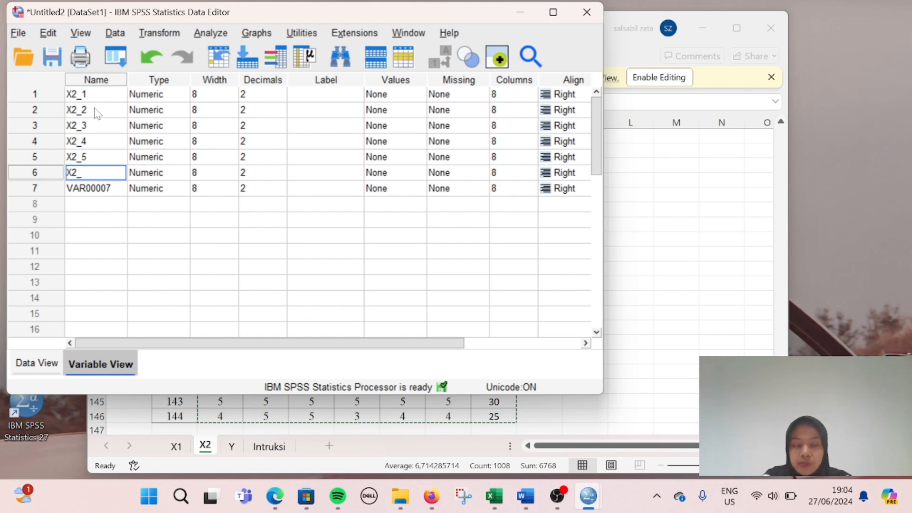
key(Return)
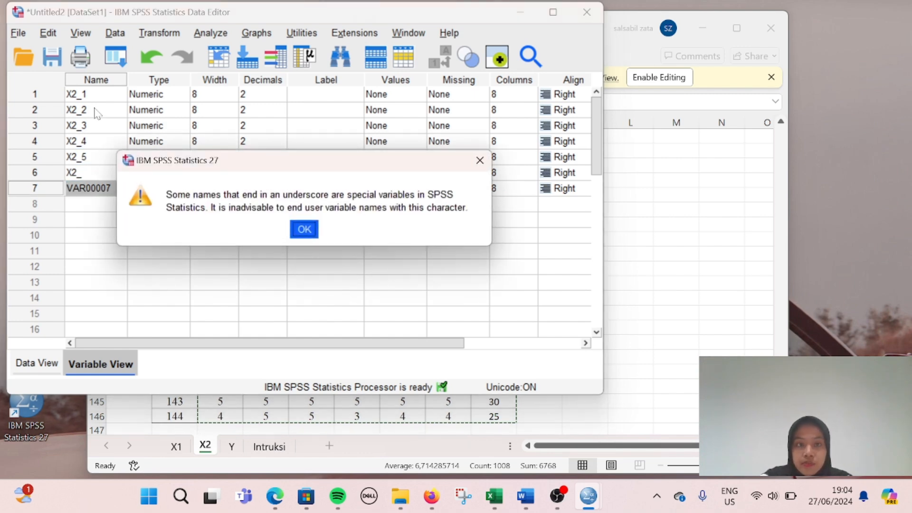
click(304, 230)
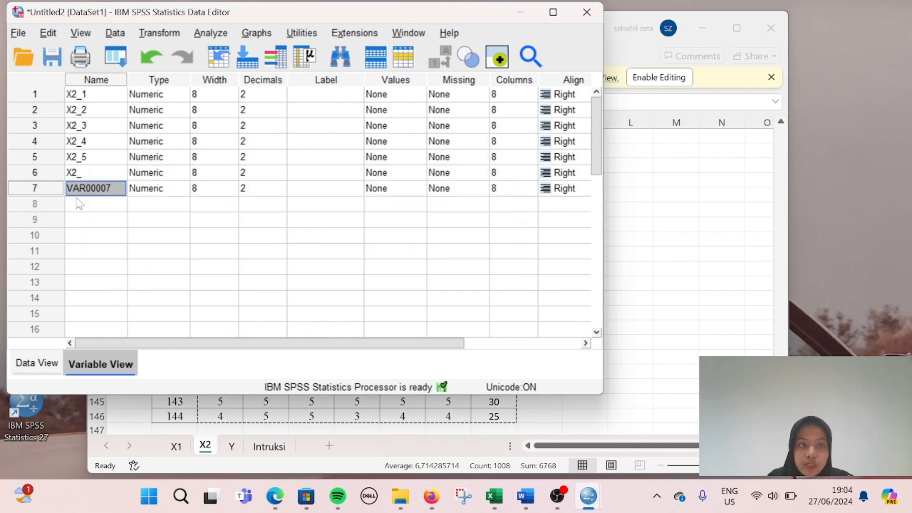
double_click(81, 173)
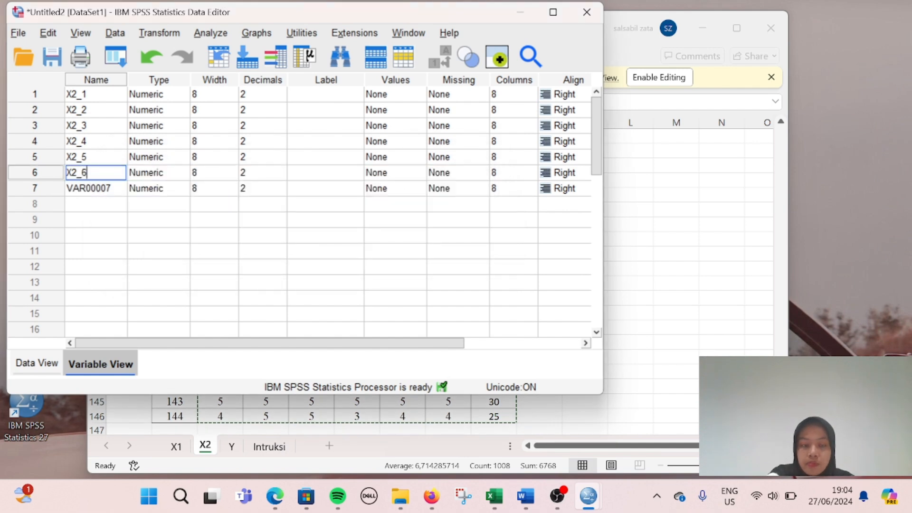
text(6)
key(Return)
text(TOTALX2)
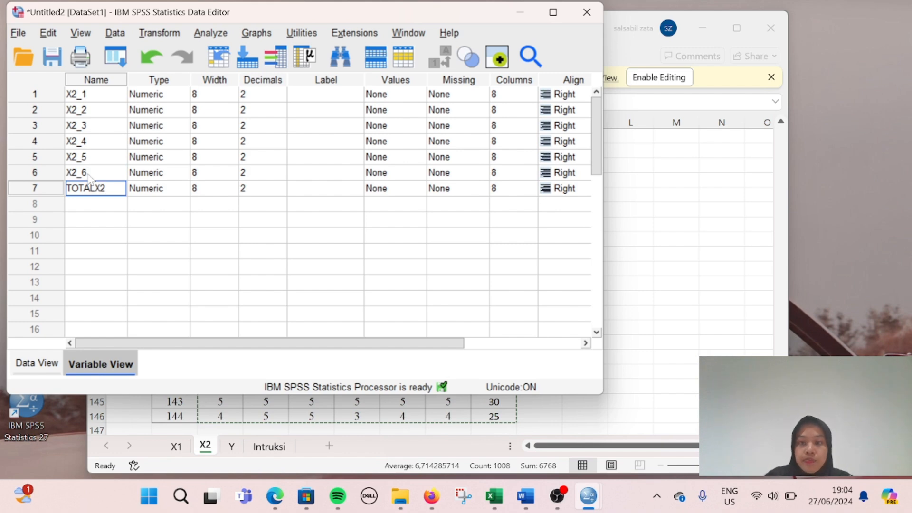
Step: In Excel's X2 sheet, select the X2.4 column up to its header row
click(613, 279)
click(359, 282)
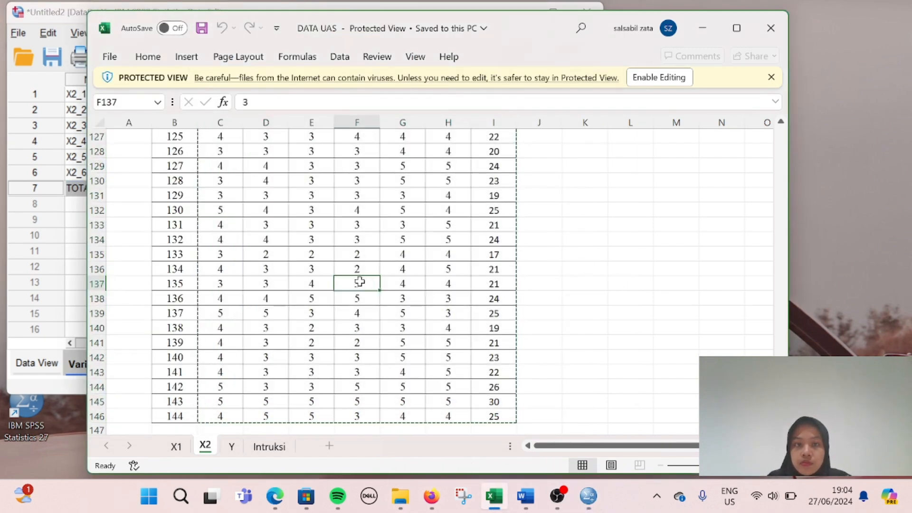
key(ctrl+shift+Up)
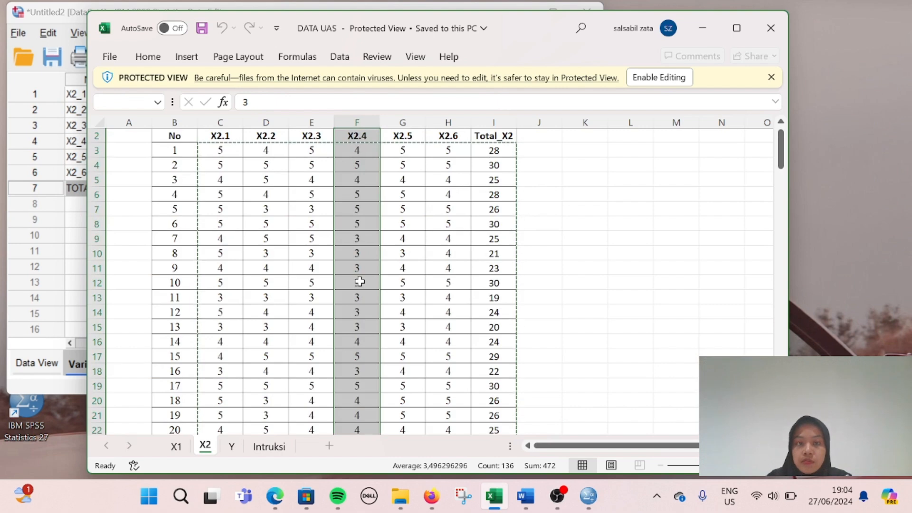
Step: Bring SPSS forward and view the X2 scores in Data View under X2_1–X2_6 and TOTALX2
click(68, 267)
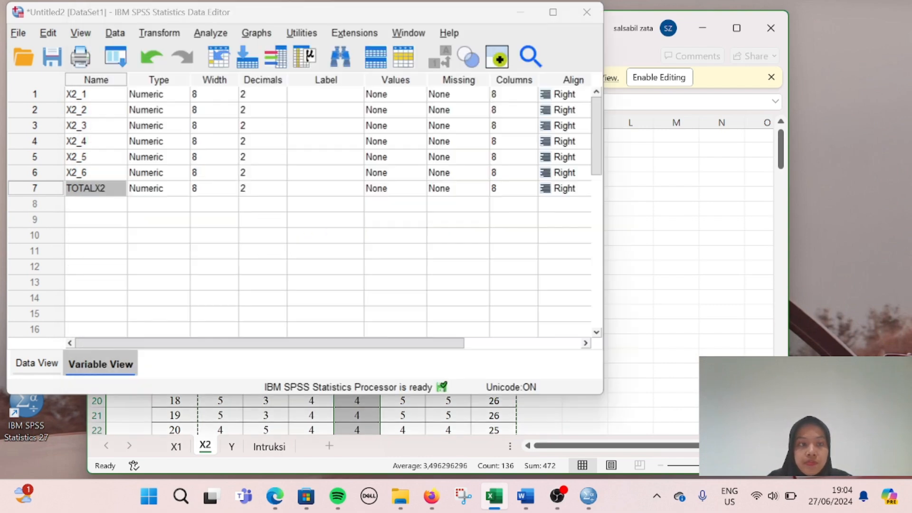
click(189, 237)
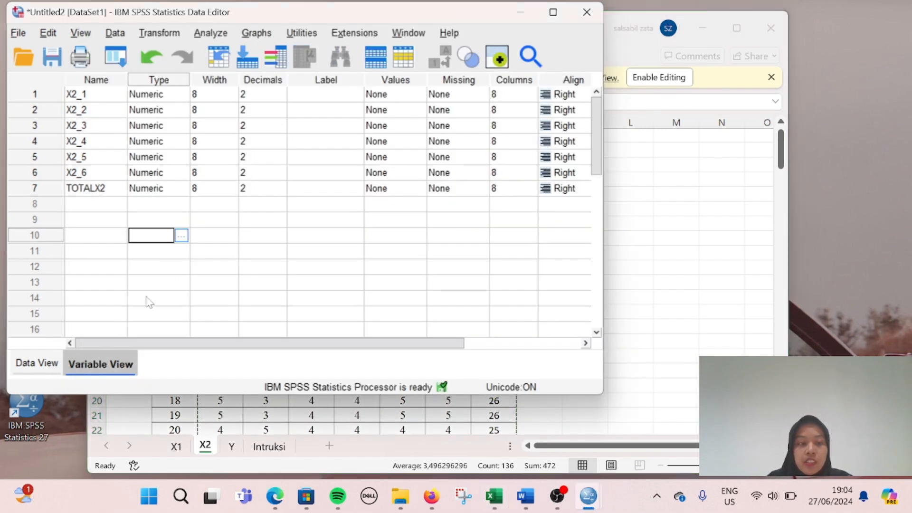
click(38, 363)
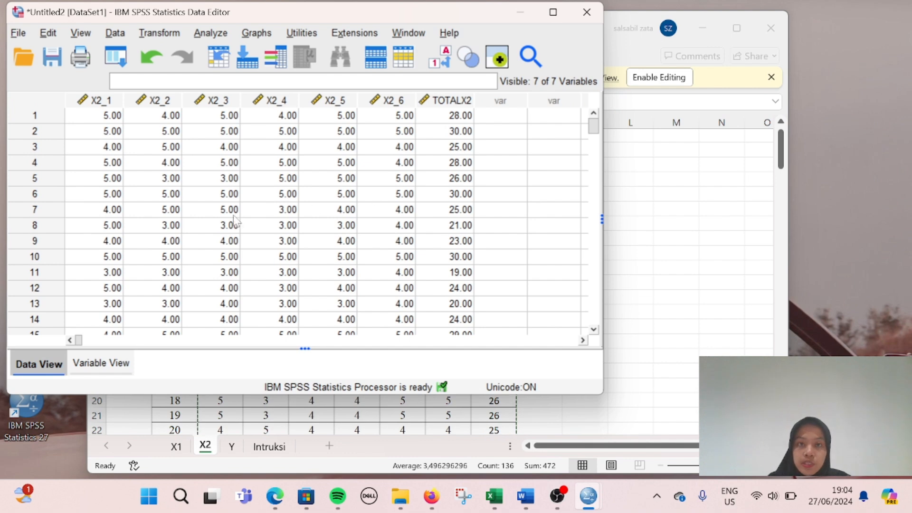
click(177, 225)
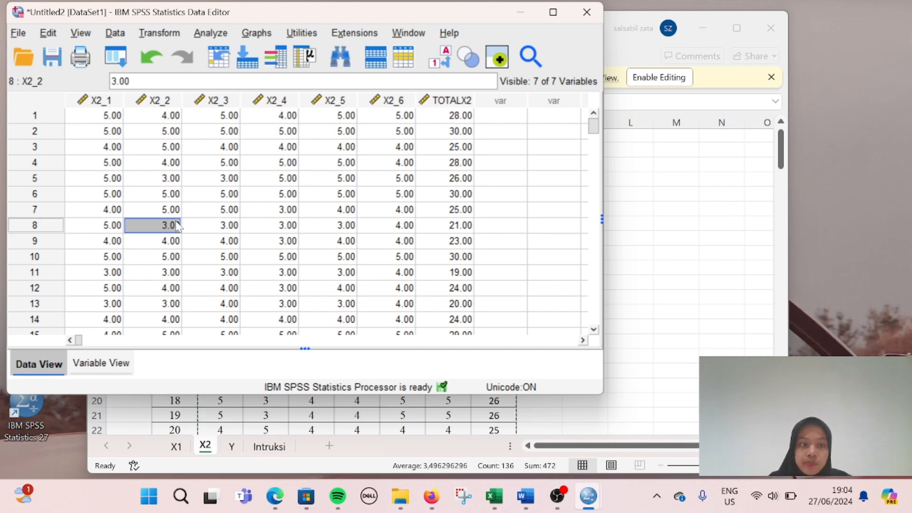
click(215, 148)
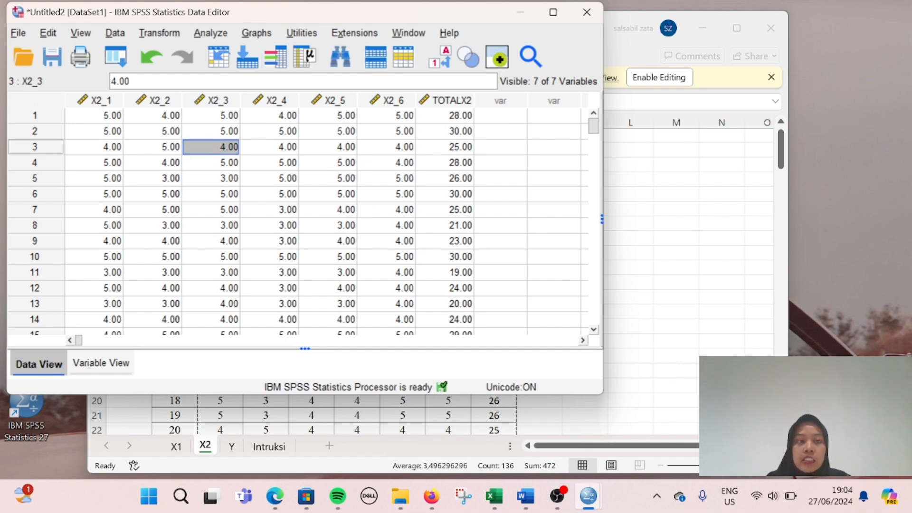
Step: Add X2_1–X2_6 and TOTALX2 to the Bivariate Correlations dialog, keeping Pearson two-tailed
click(210, 34)
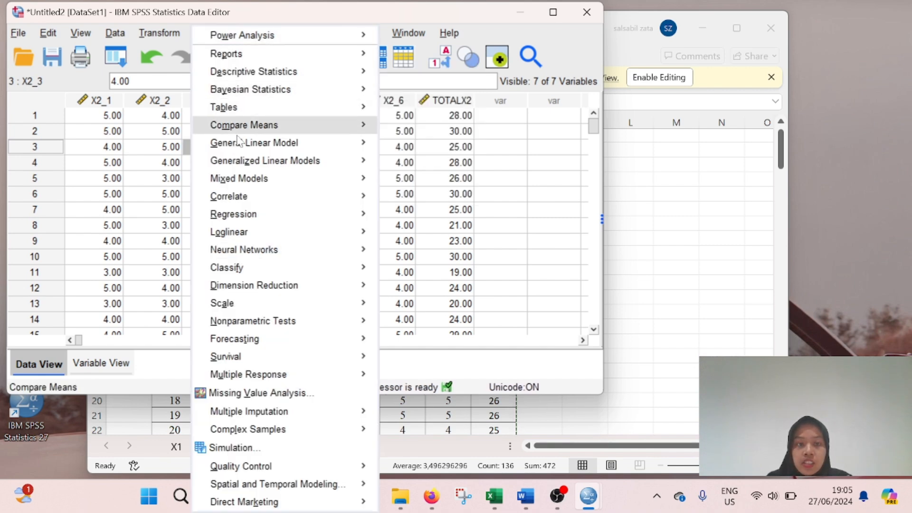
mouse_move(266, 274)
mouse_move(259, 203)
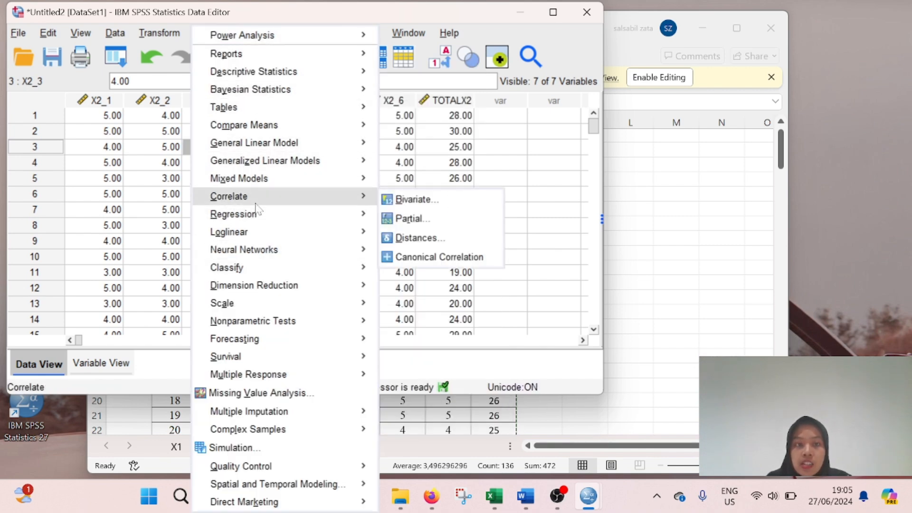
click(418, 204)
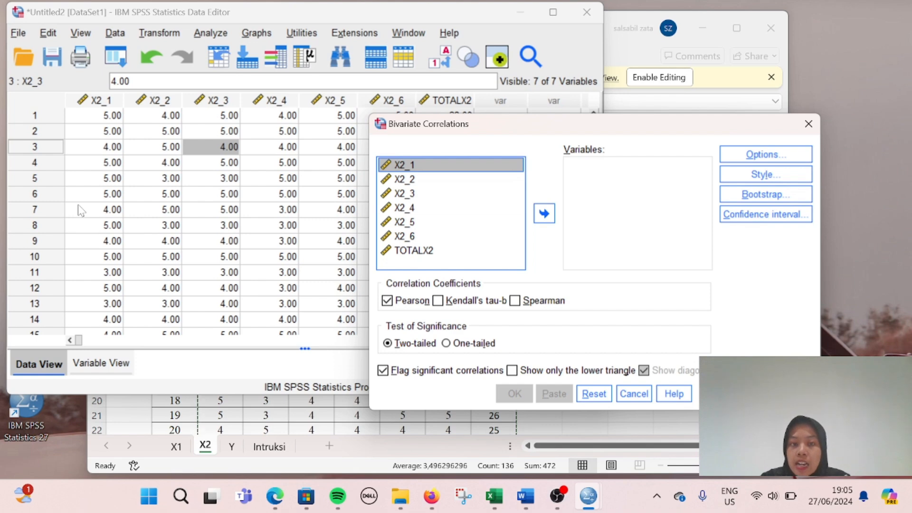
key(shift+Down)
key(shift+Down)
key(shift+Down)
key(shift+Down)
key(shift+Down)
key(shift+Down)
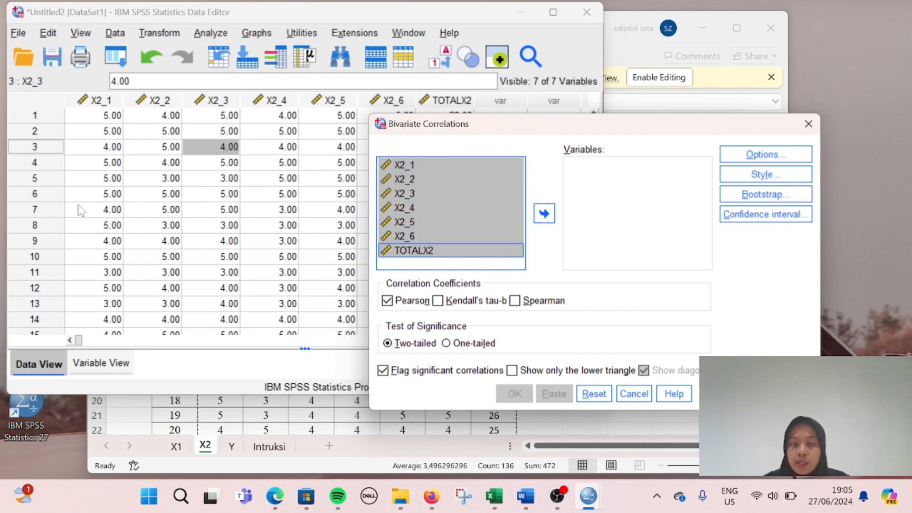
click(544, 214)
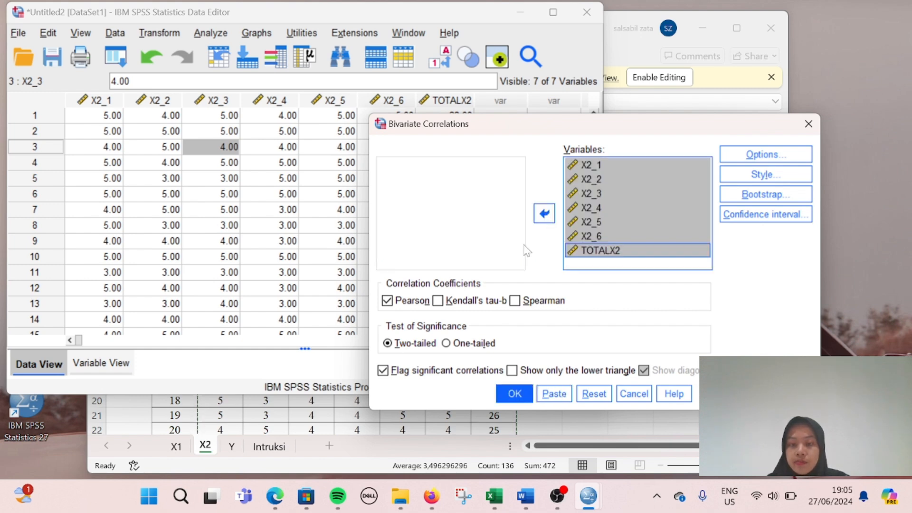
Step: Run the X2 correlation and review the maximized table: TOTALX2 correlations .687, .810, .765, .819, .580, .498
click(514, 393)
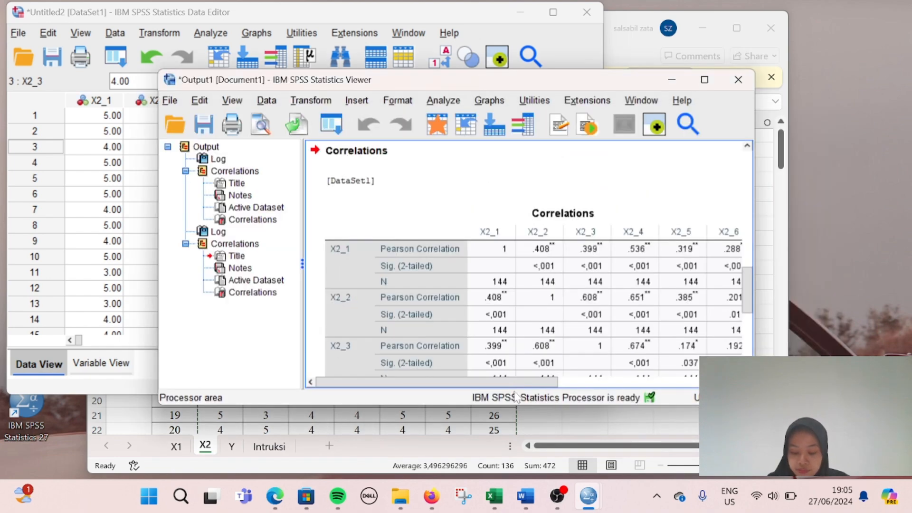
click(703, 79)
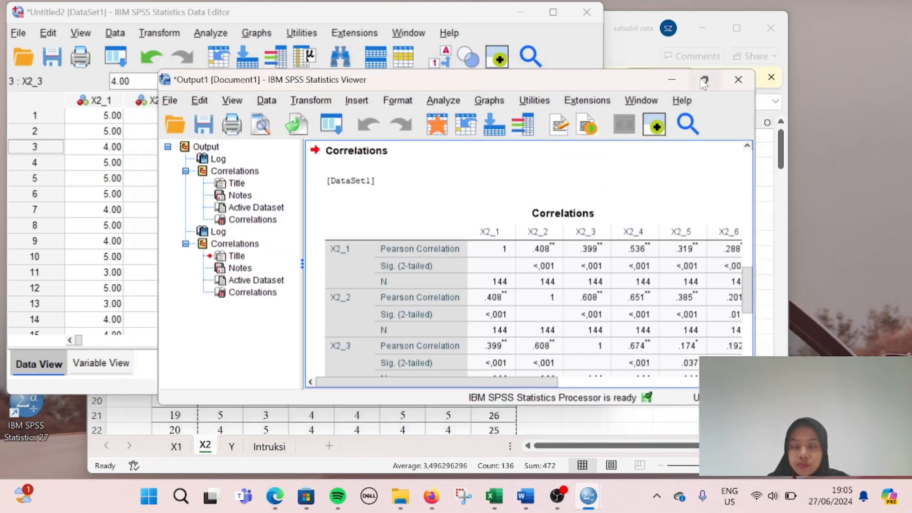
scroll(569, 275, down, 3)
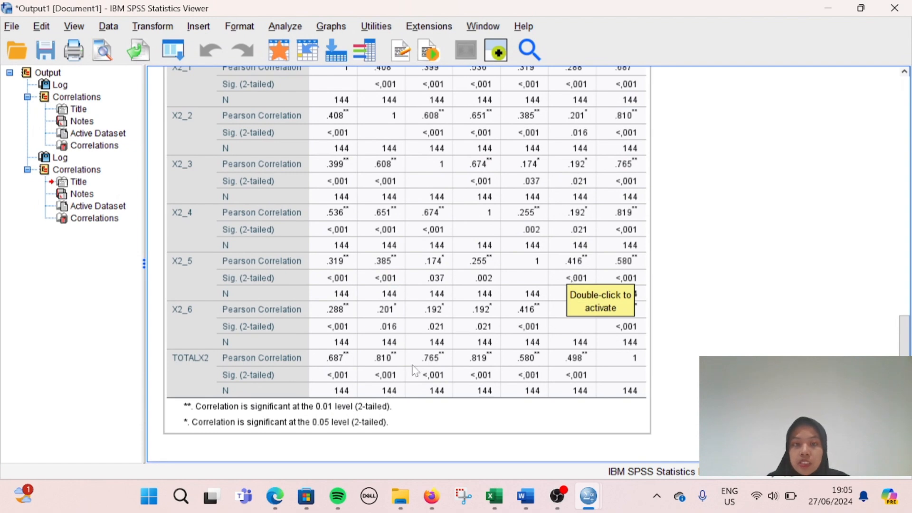
scroll(415, 370, up, 1)
scroll(415, 371, down, 1)
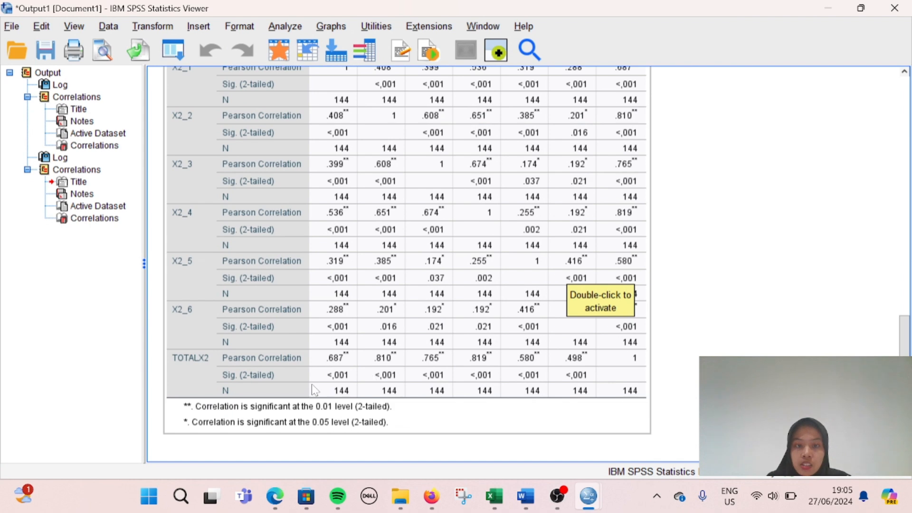
scroll(313, 389, up, 3)
scroll(378, 394, down, 3)
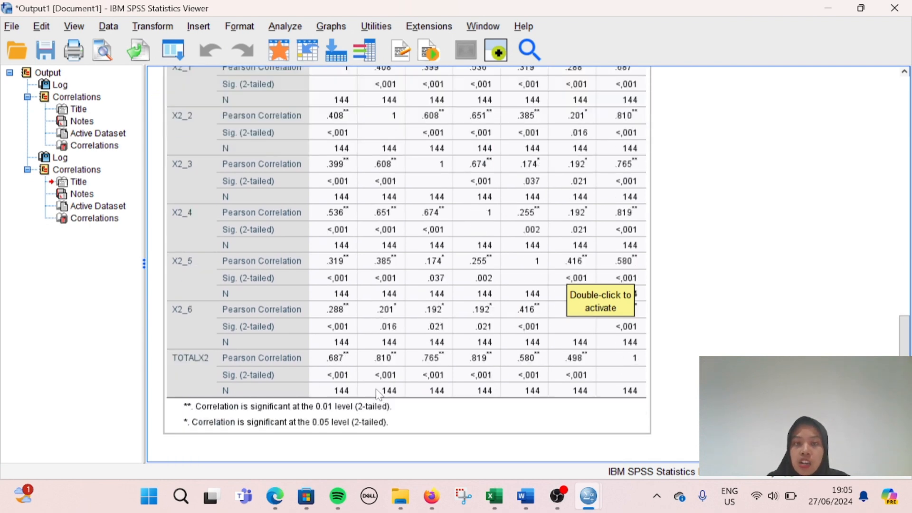
scroll(378, 393, up, 3)
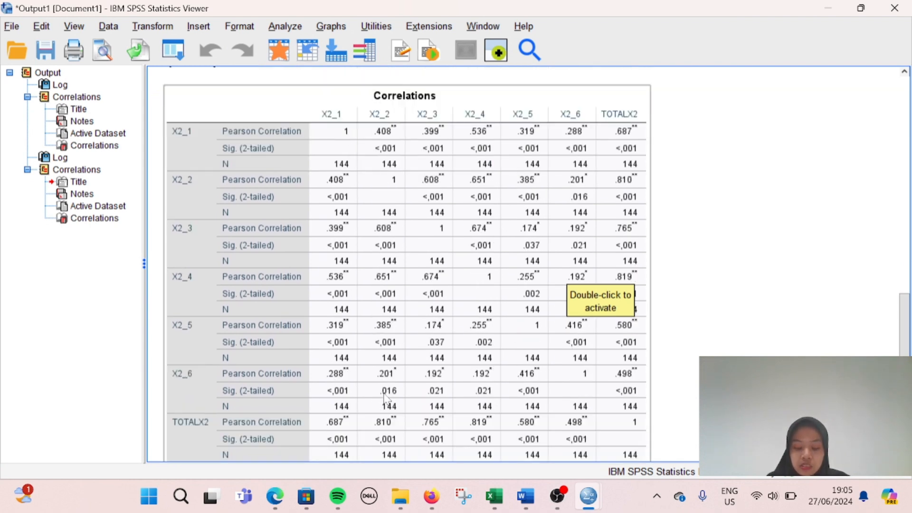
scroll(385, 398, down, 3)
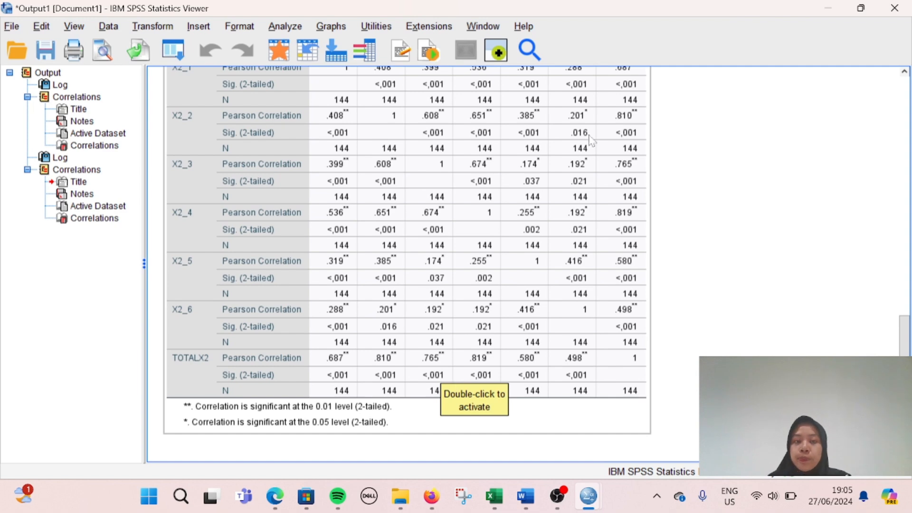
Step: Copy Y1–Y5 and Total_Y for all 144 respondents from Excel's Y sheet (C3:H146)
click(833, 13)
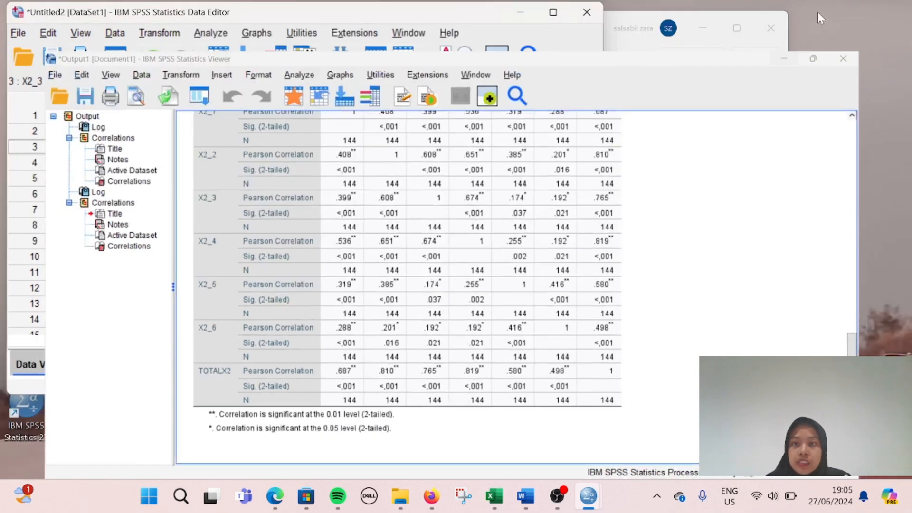
click(529, 15)
click(261, 429)
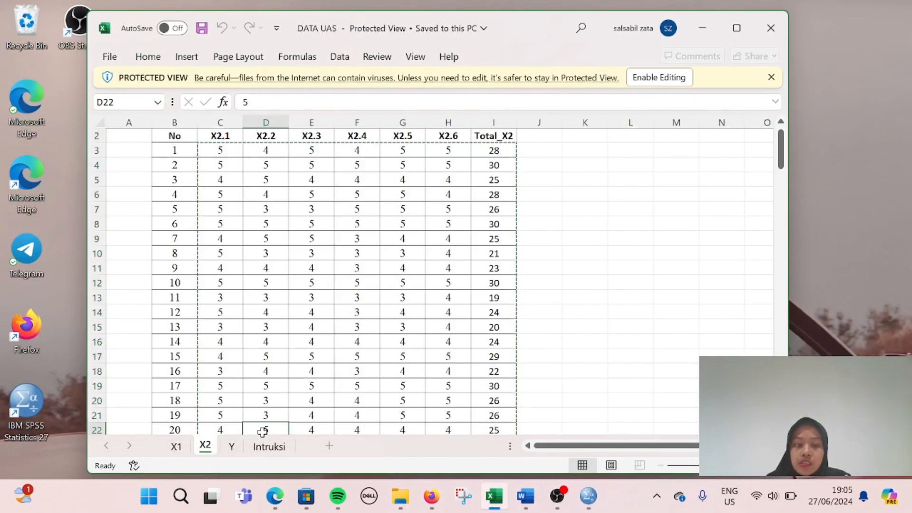
click(222, 384)
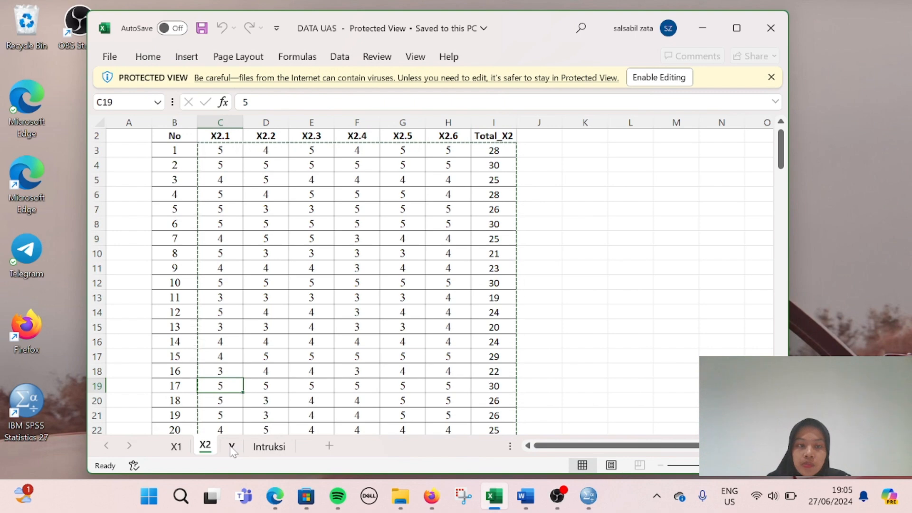
click(231, 446)
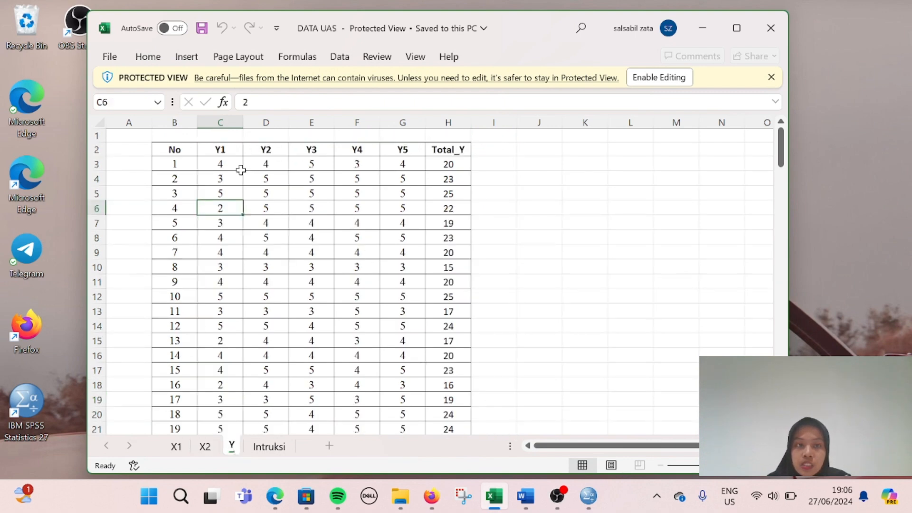
drag(222, 164, 443, 163)
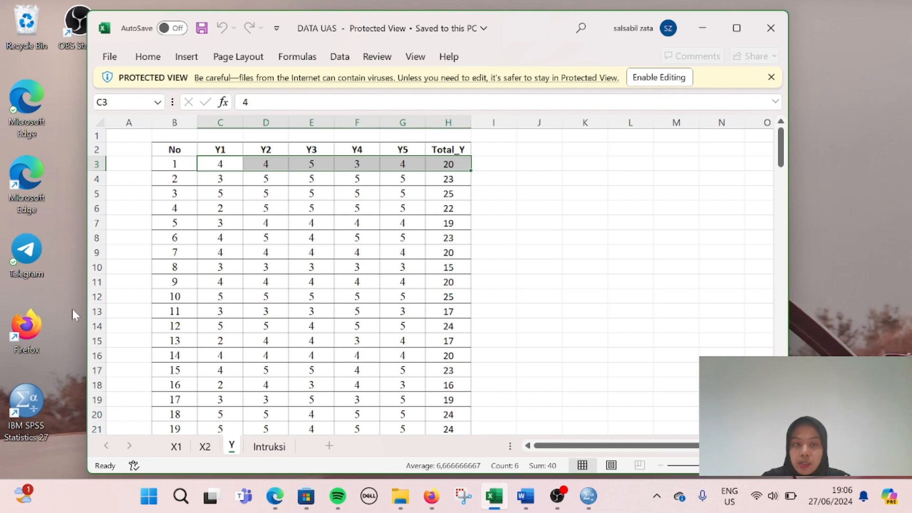
key(ctrl+shift+Down)
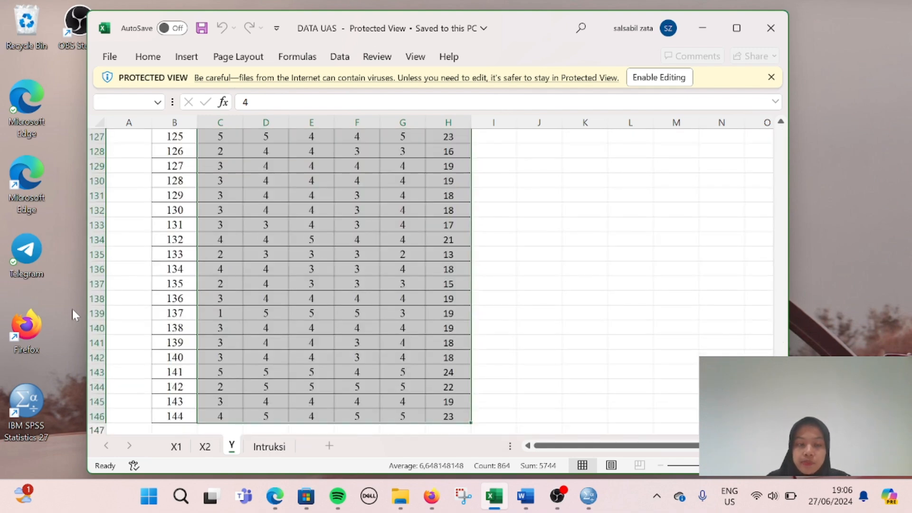
key(ctrl+c)
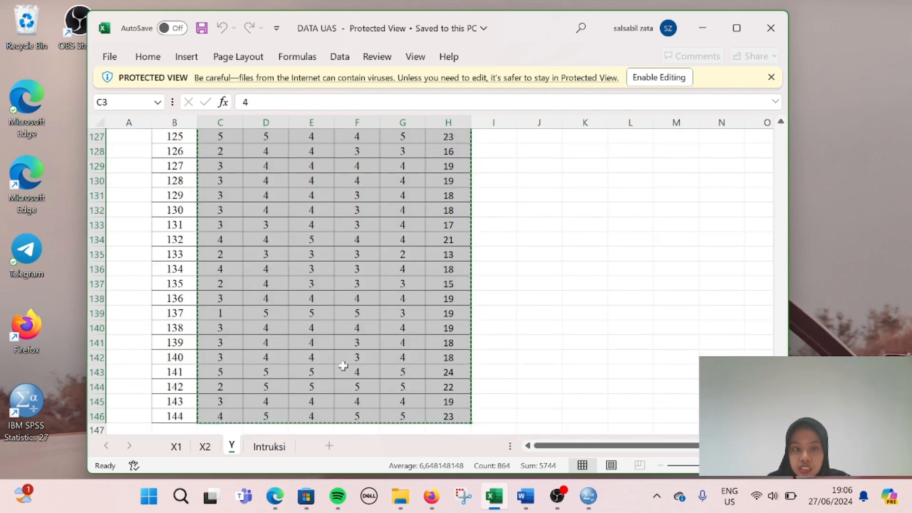
click(589, 496)
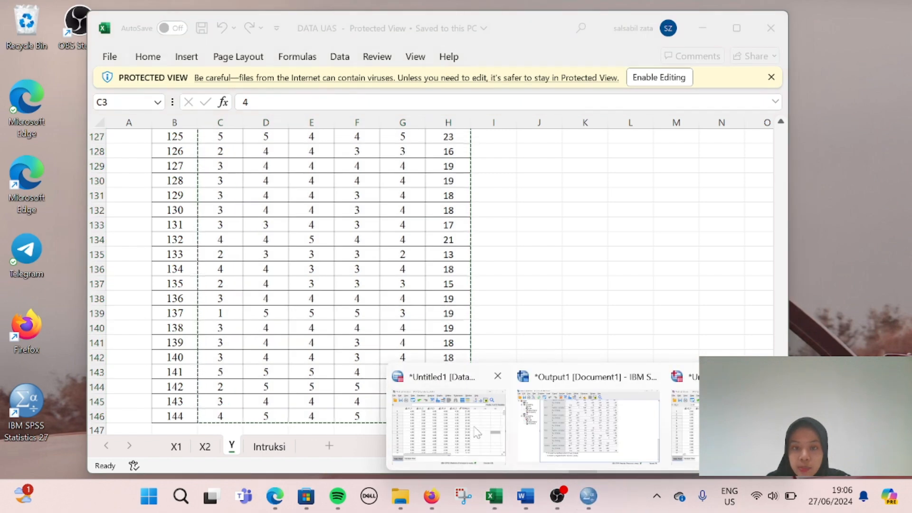
Step: Create a new empty dataset via File > New > Data and paste the Y scores into it
click(684, 427)
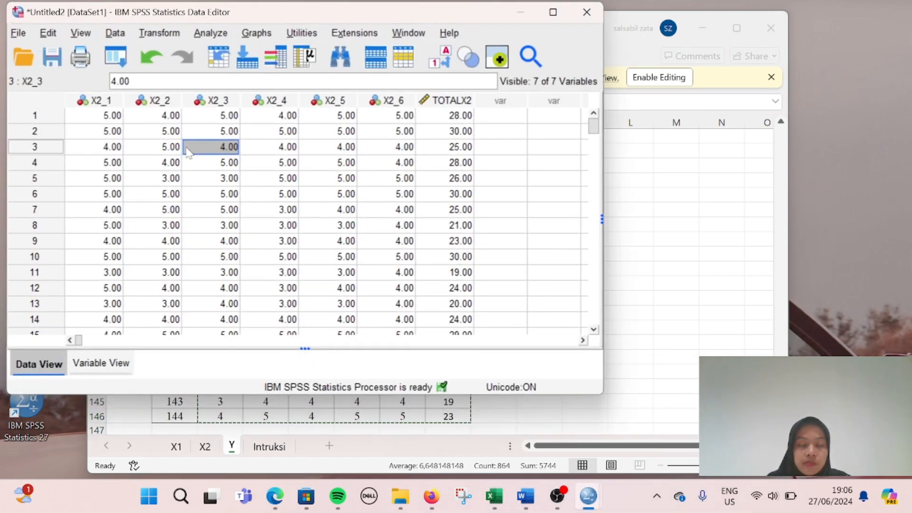
scroll(236, 230, down, 2)
scroll(236, 229, up, 2)
click(129, 177)
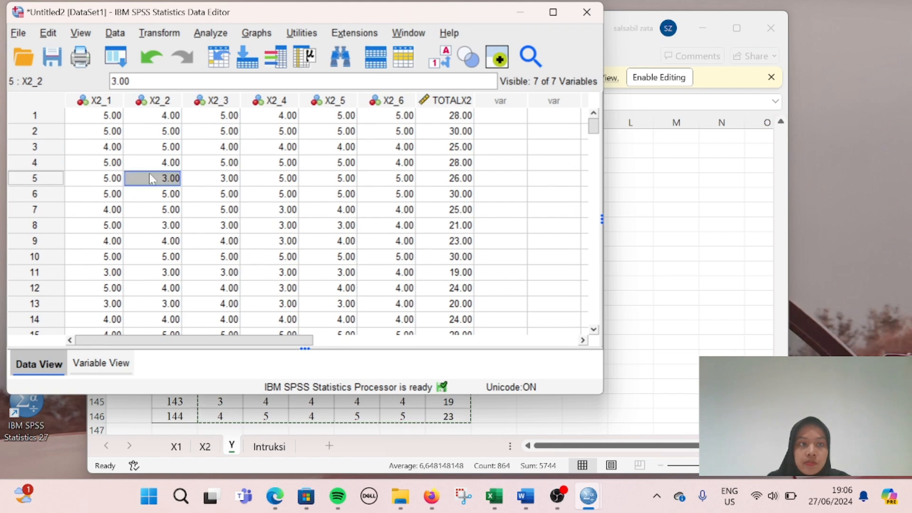
click(22, 35)
mouse_move(223, 26)
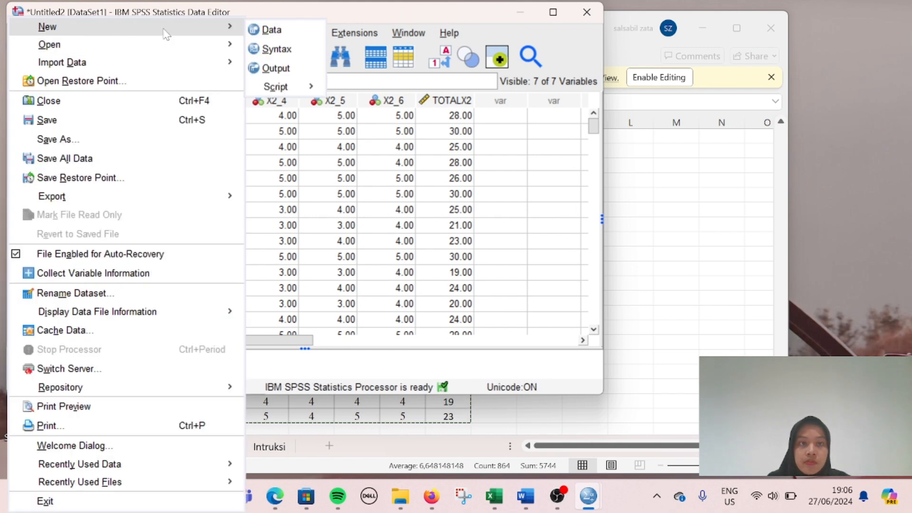
click(265, 27)
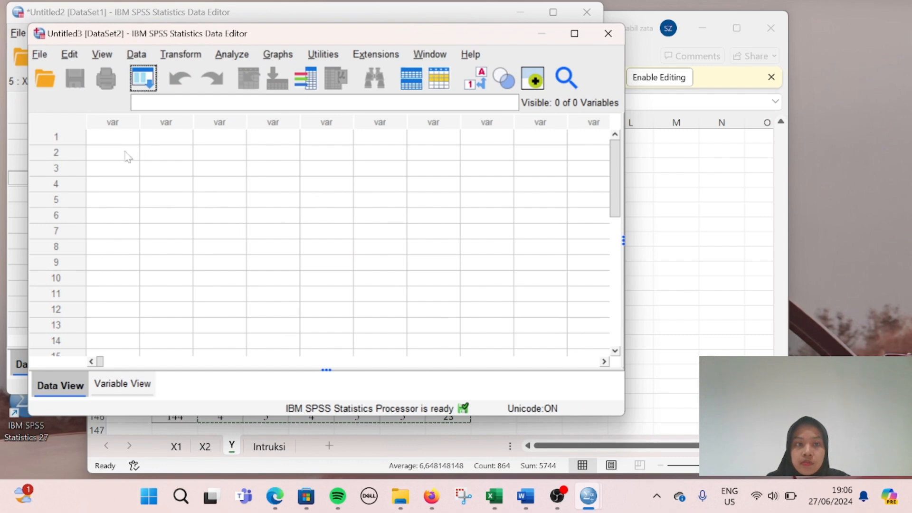
click(109, 138)
key(ctrl+v)
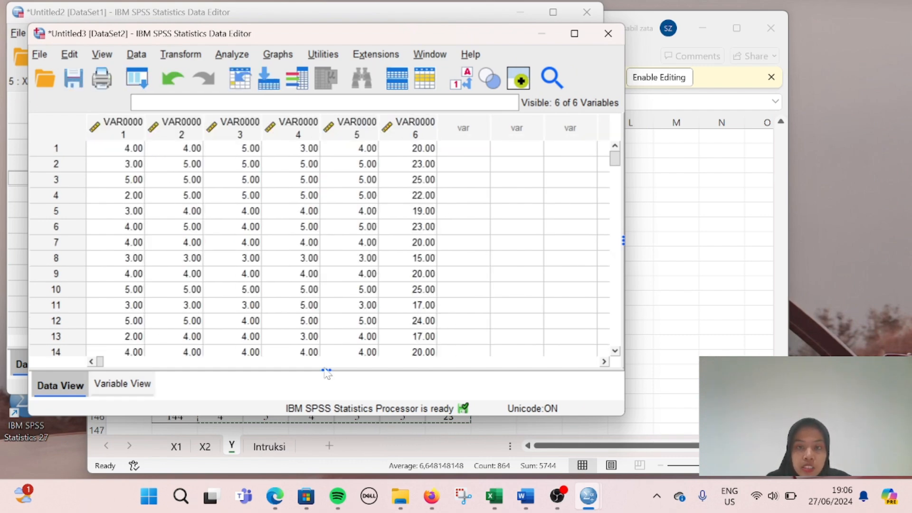
click(670, 284)
click(379, 289)
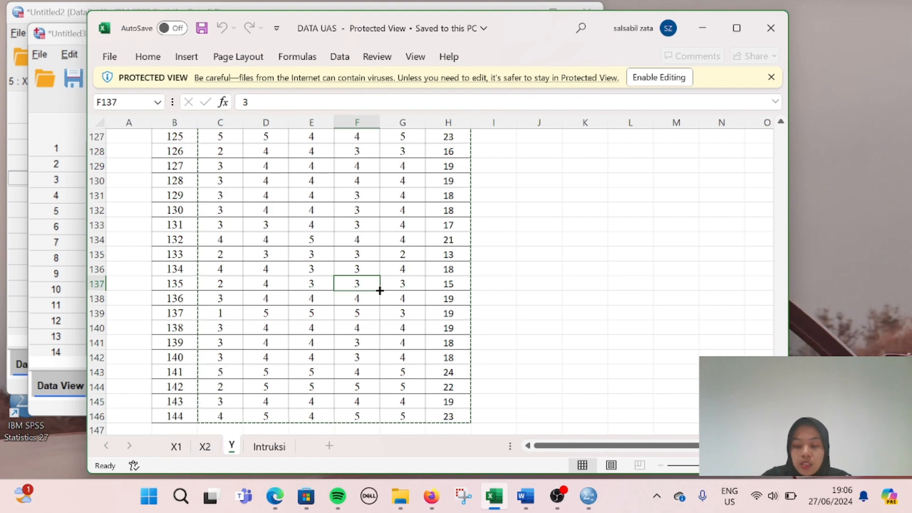
Step: In Variable View, rename the first five variables Y1, Y2, Y3, Y4 and Y5
key(ctrl+shift+Up)
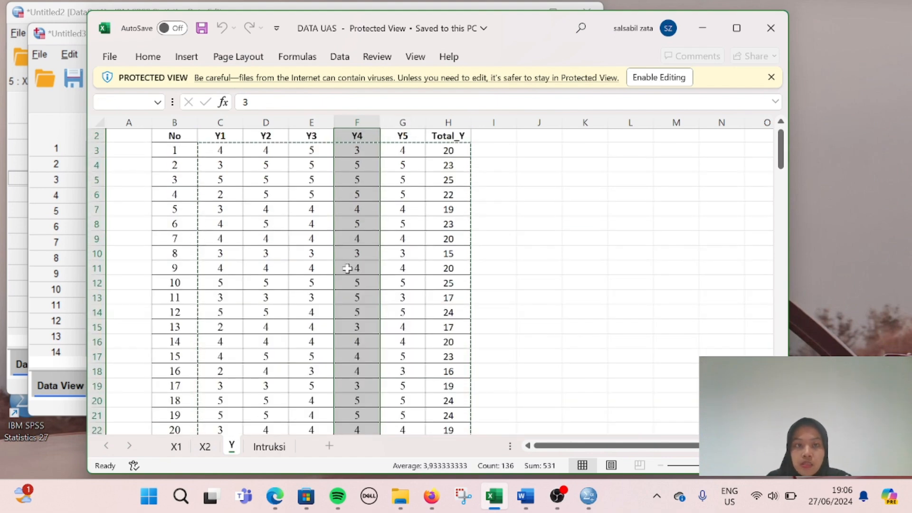
click(56, 243)
click(123, 384)
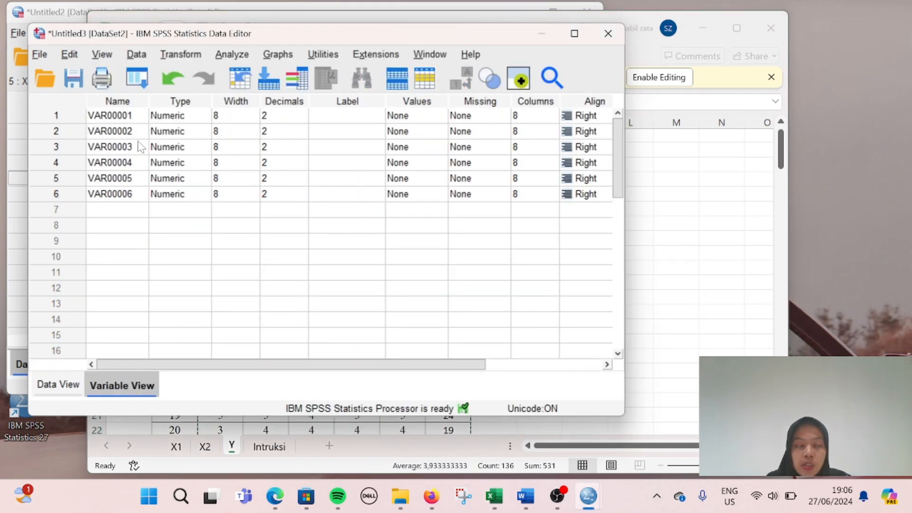
click(124, 150)
double_click(128, 115)
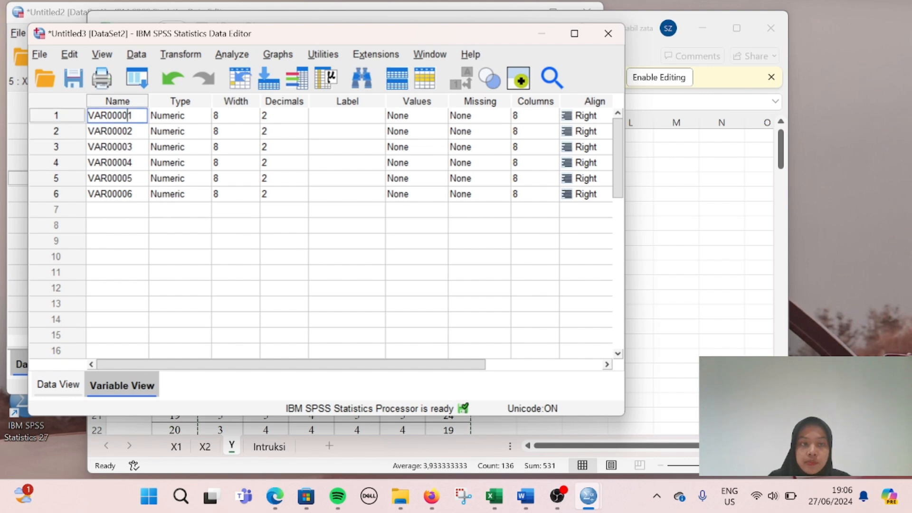
drag(132, 115, 88, 115)
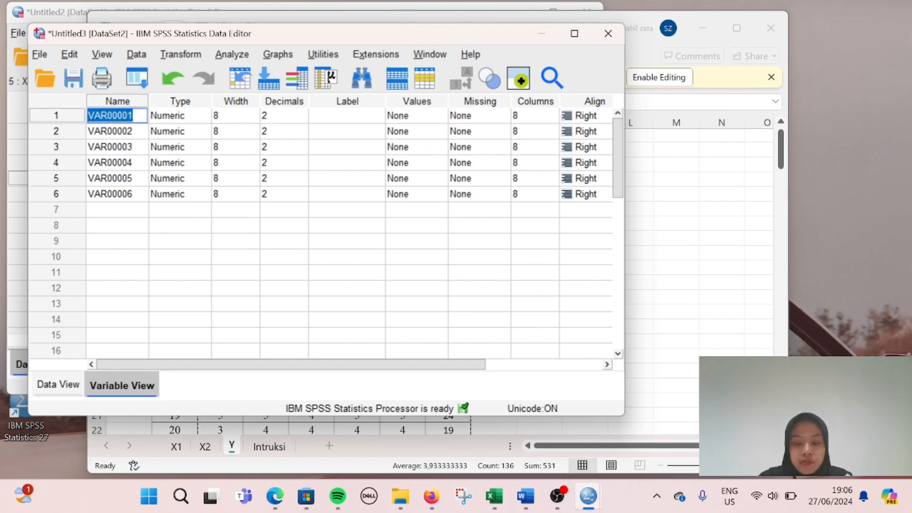
text(Y1)
key(Return)
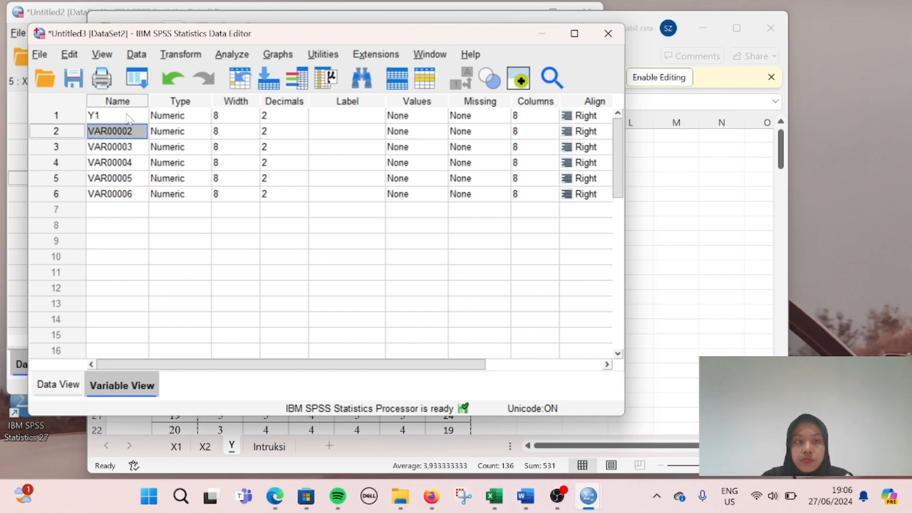
text(Y2)
key(Return)
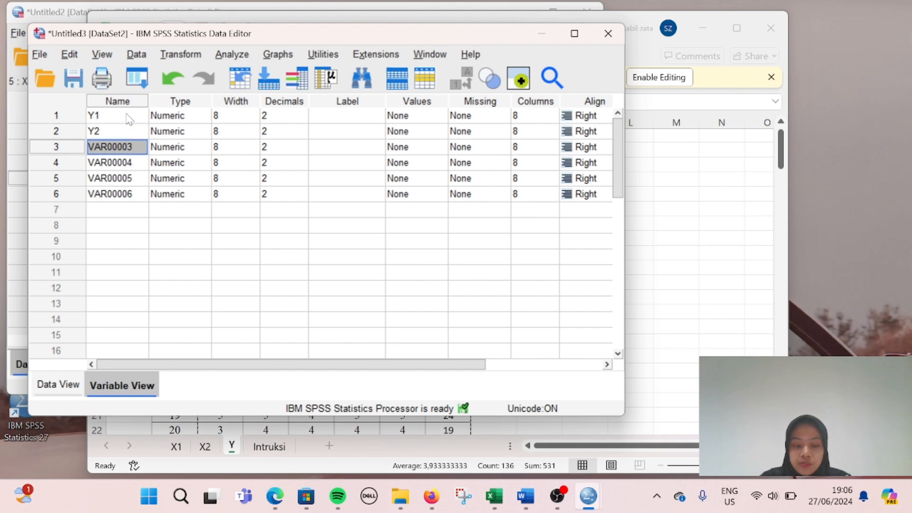
text(Y)
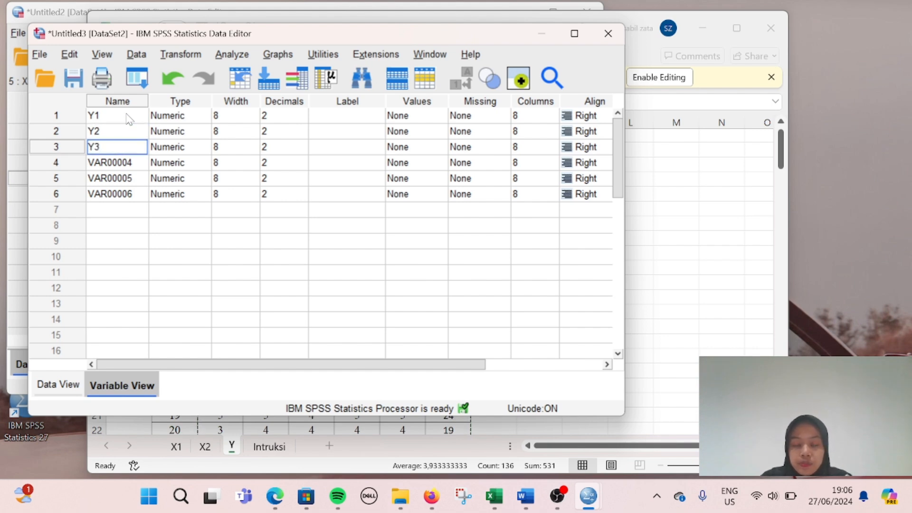
text(3)
key(Return)
text(Y4)
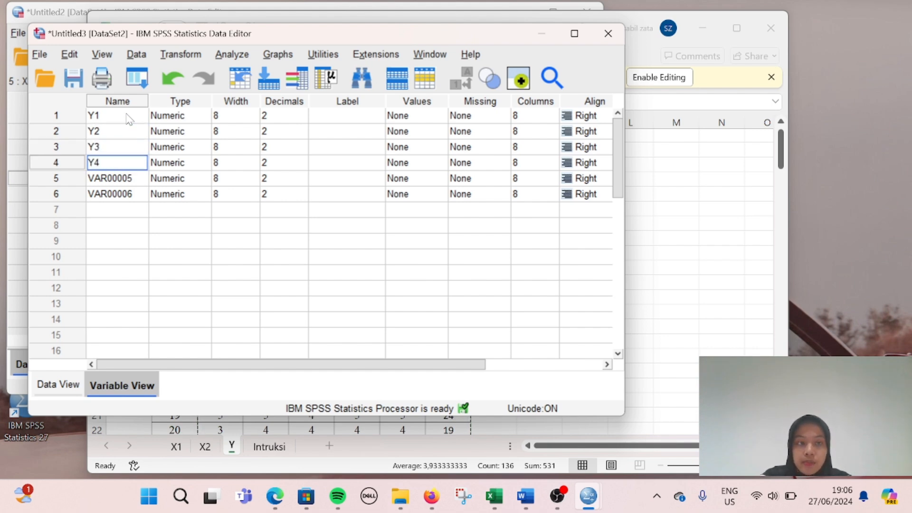
key(Return)
text(Y)
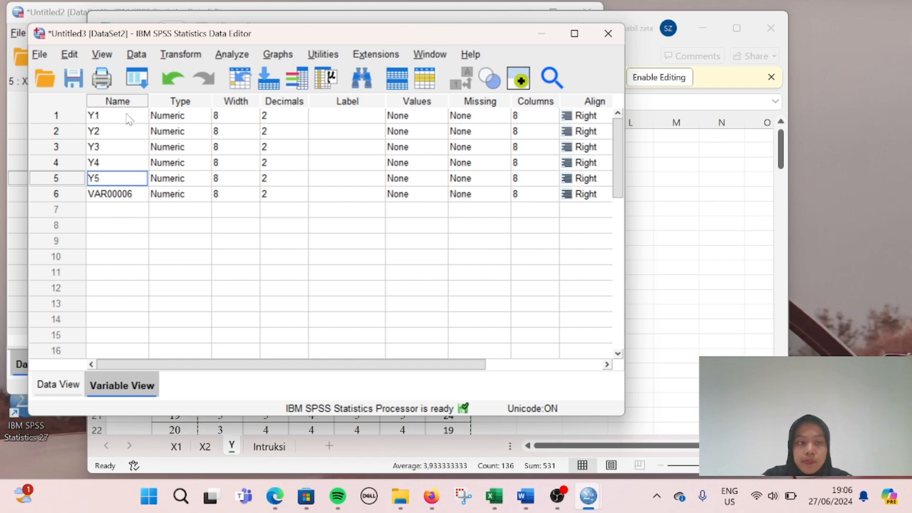
text(5)
key(Return)
Step: Name the sixth variable TOTAL_Y after the illegal-character error, then show Data View
text(TOT)
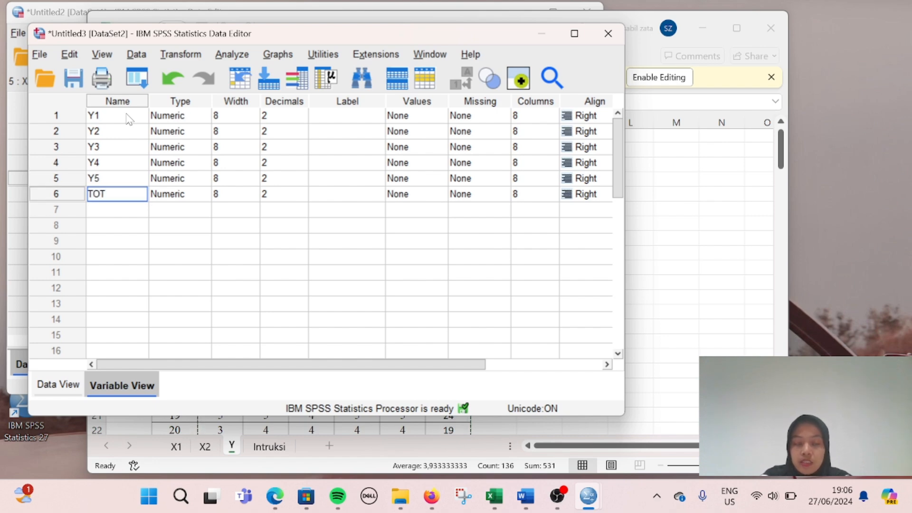
text(AL Y)
key(Return)
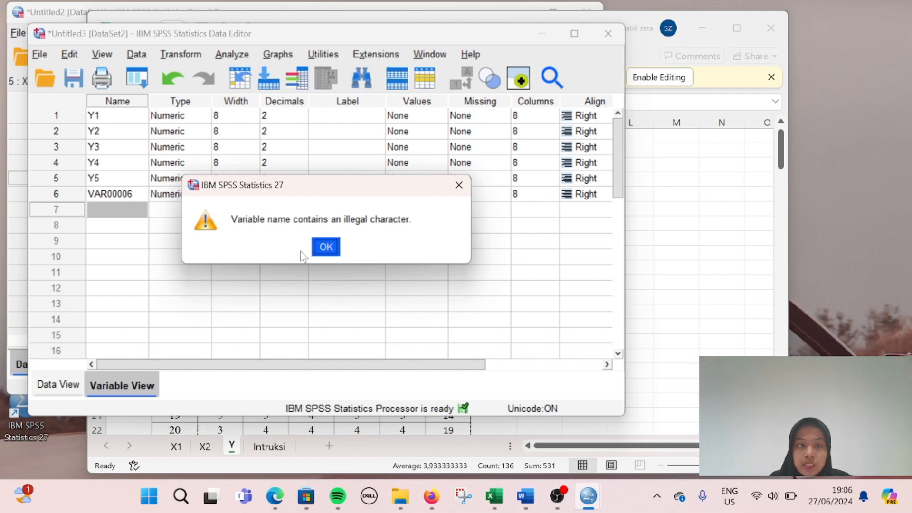
click(326, 247)
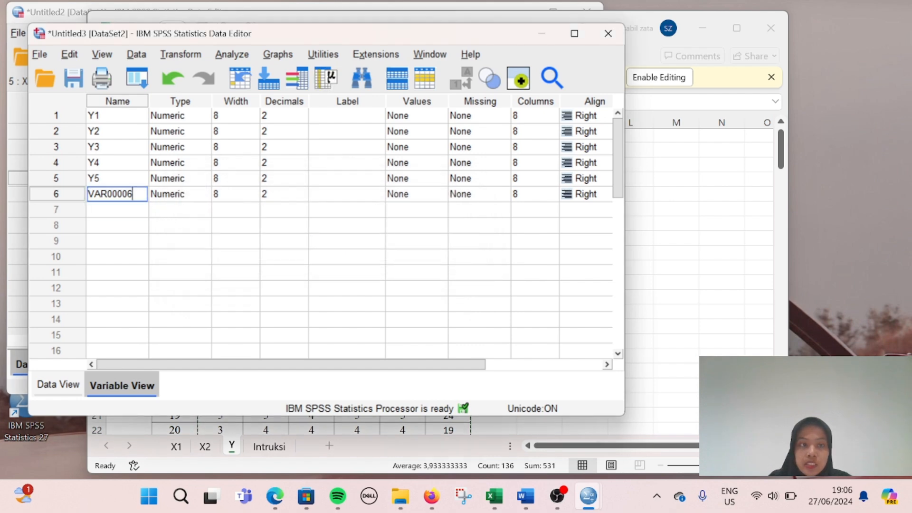
double_click(112, 194)
text(TOTAL_Y)
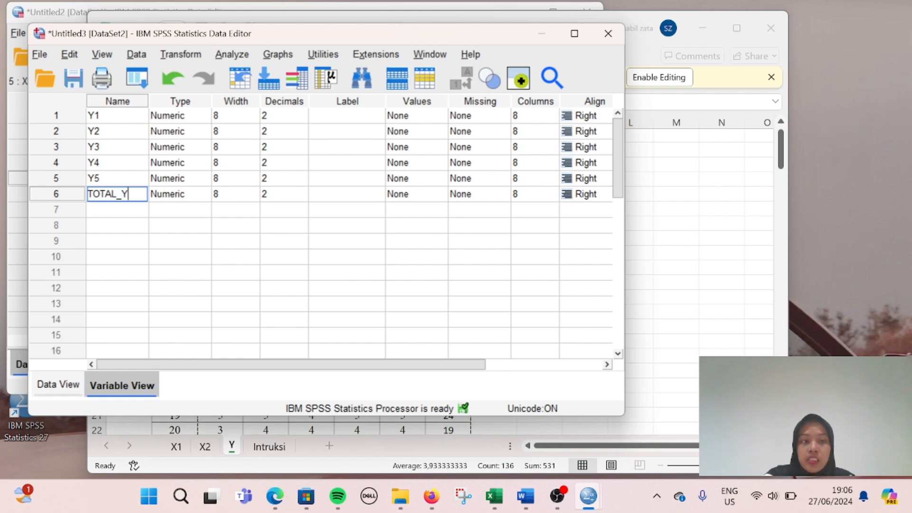
key(Return)
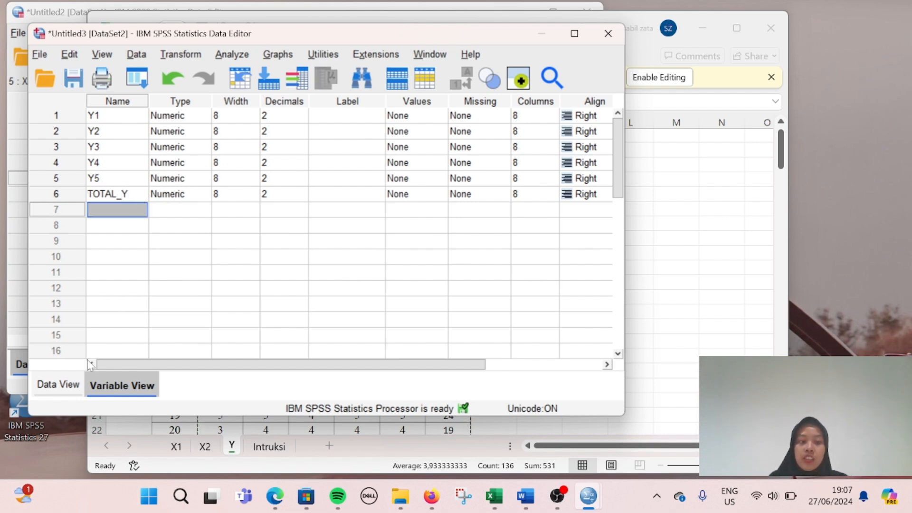
click(69, 387)
Step: Run a Pearson bivariate correlation on Y1–Y5 and TOTAL_Y
click(223, 263)
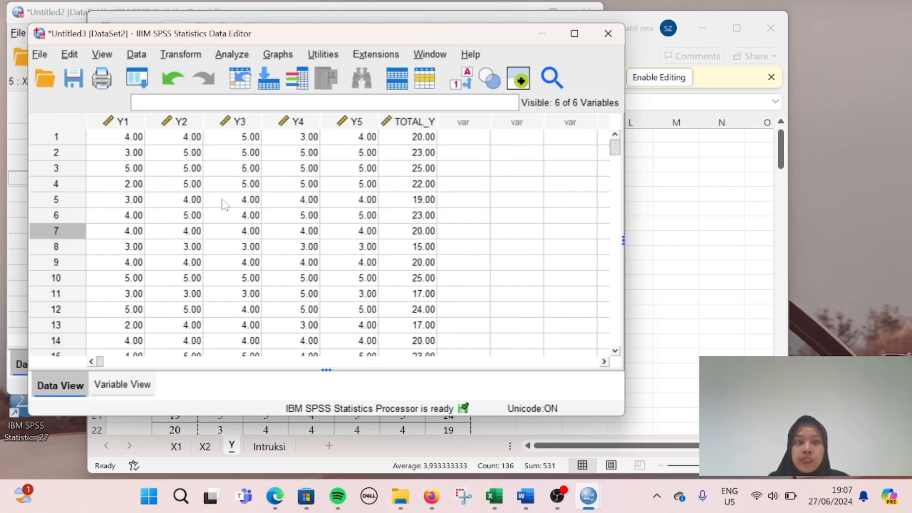
click(233, 55)
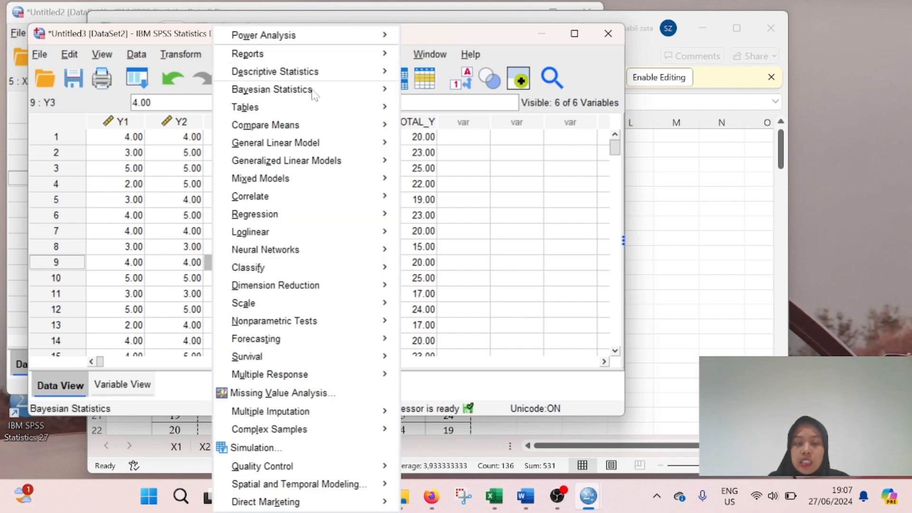
mouse_move(310, 213)
mouse_move(314, 196)
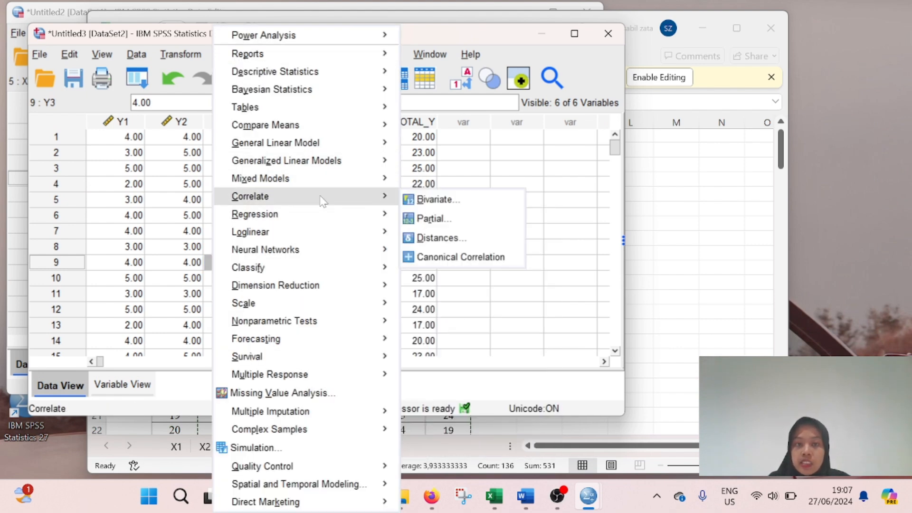
click(488, 199)
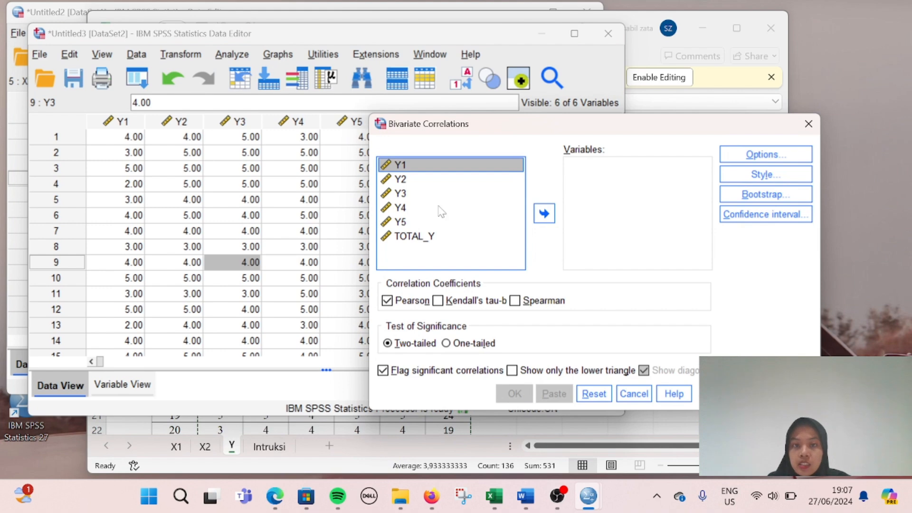
key(shift+Down)
key(shift+Down)
key(shift+Down)
key(shift+Down)
key(shift+Down)
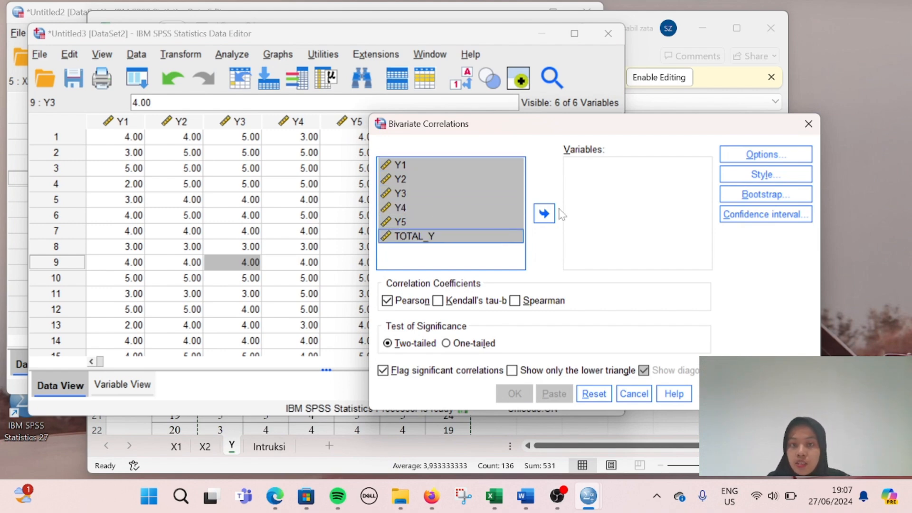
click(544, 213)
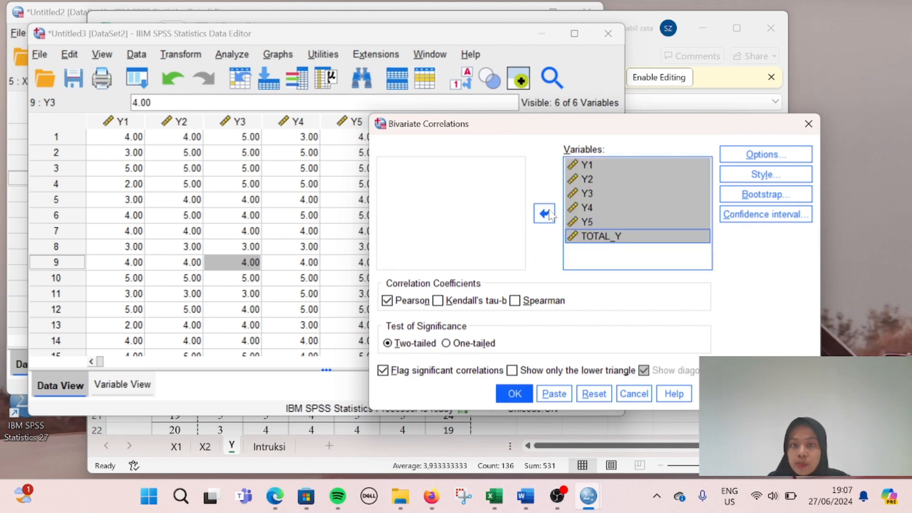
click(513, 394)
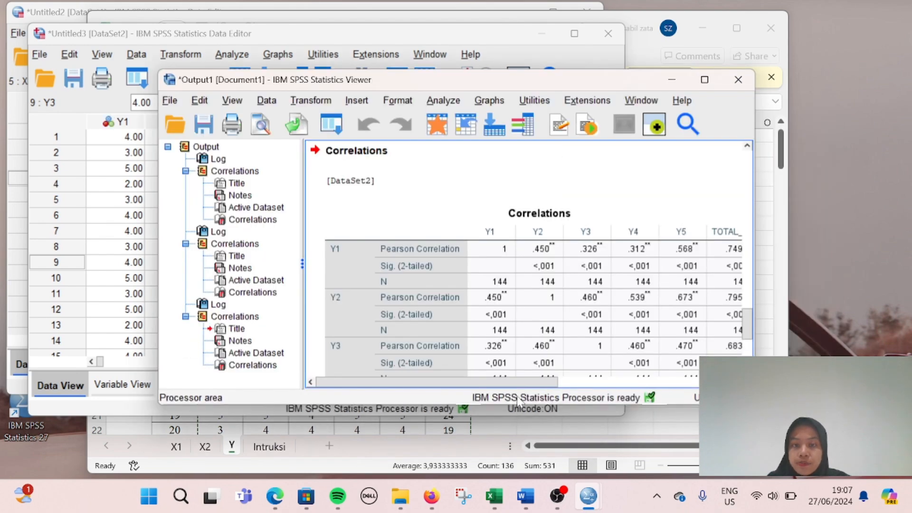
Step: Scroll through the maximized Y correlation table, then leave the viewer for the empty Untitled1 dataset
click(704, 79)
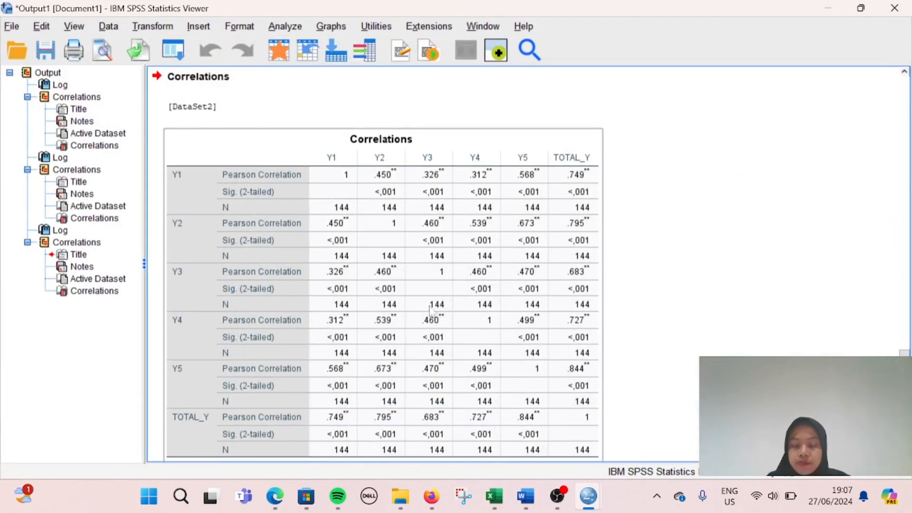
scroll(420, 328, down, 2)
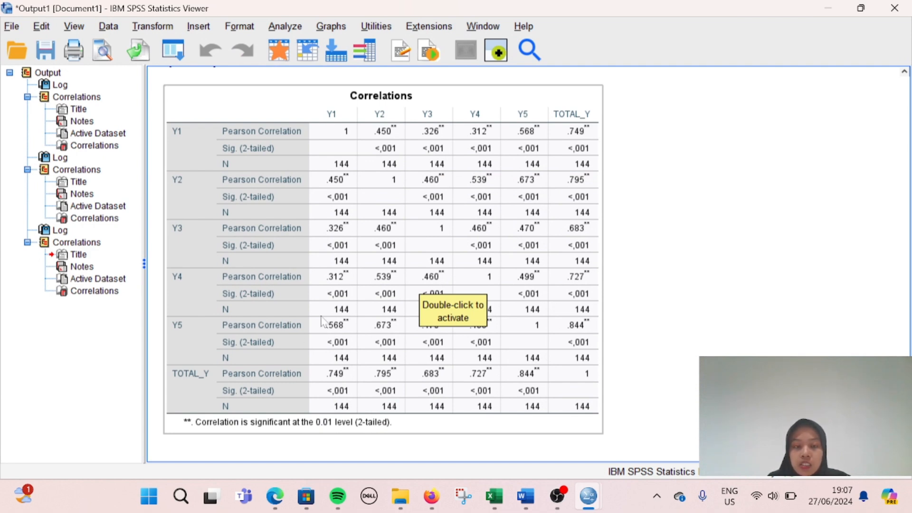
scroll(325, 354, up, 3)
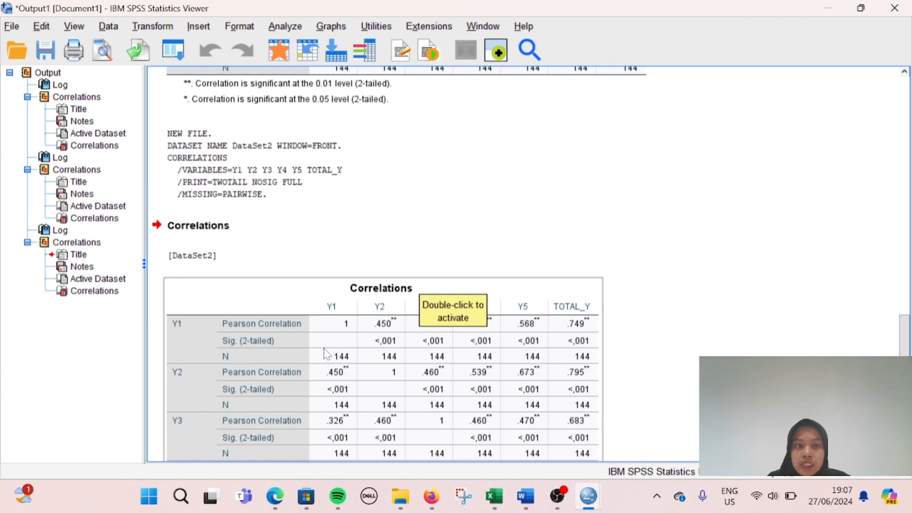
scroll(325, 354, down, 3)
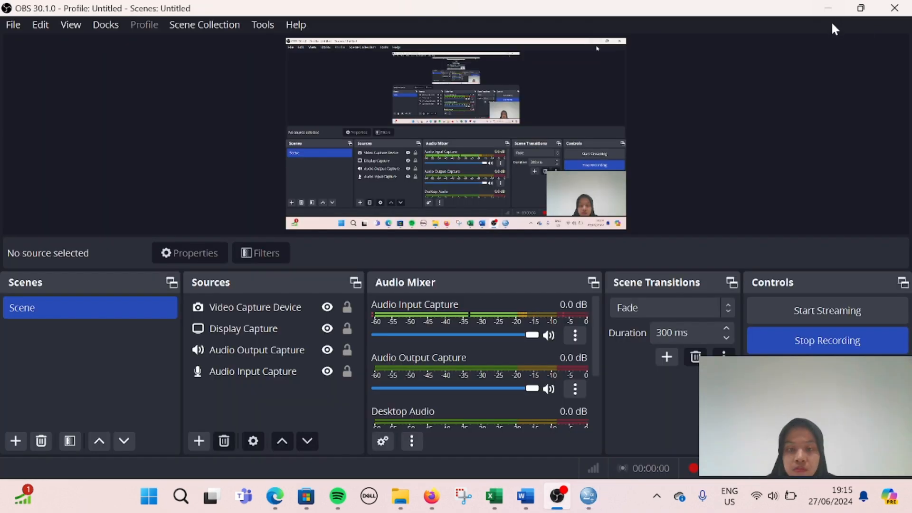
click(836, 12)
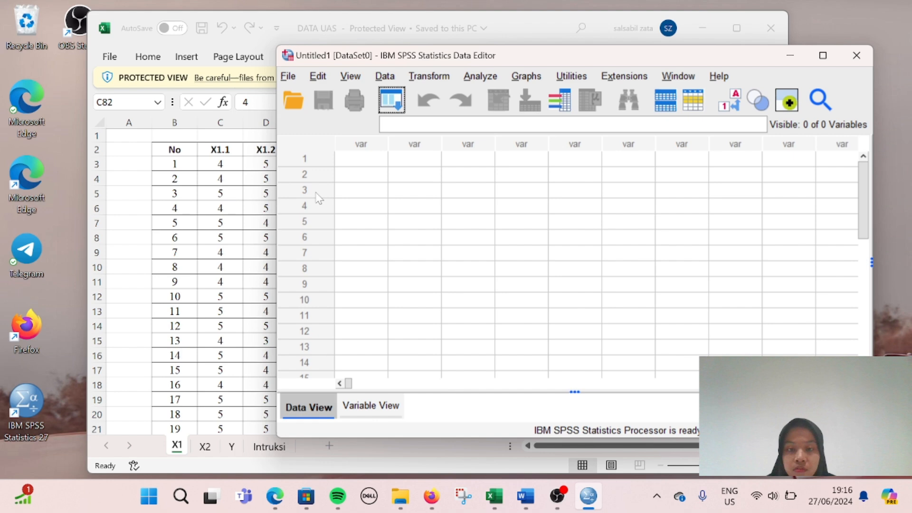
Step: Paste all Total_X1 values from Excel into the first column of Untitled1
click(205, 256)
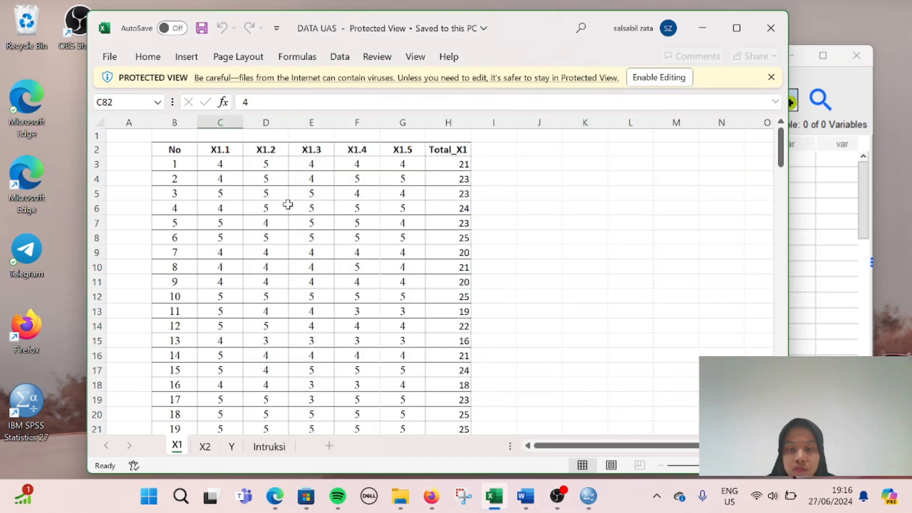
click(460, 165)
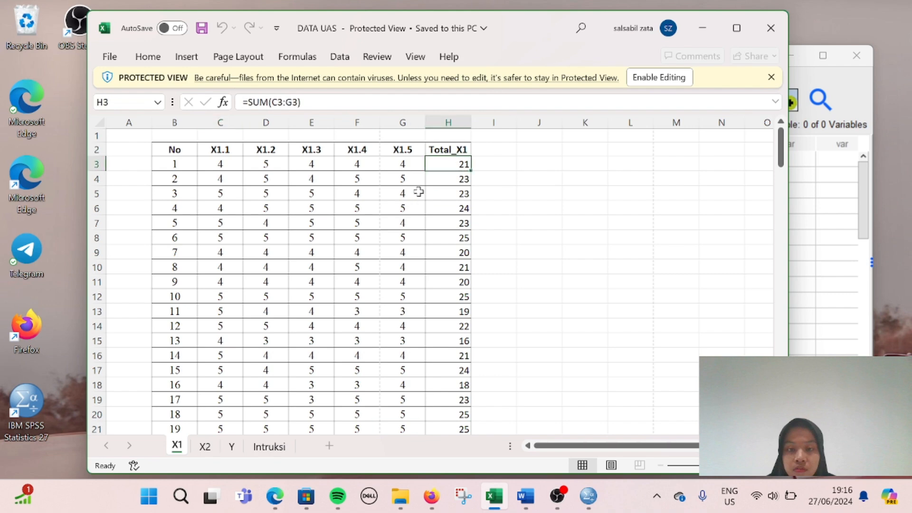
key(ctrl+shift+Down)
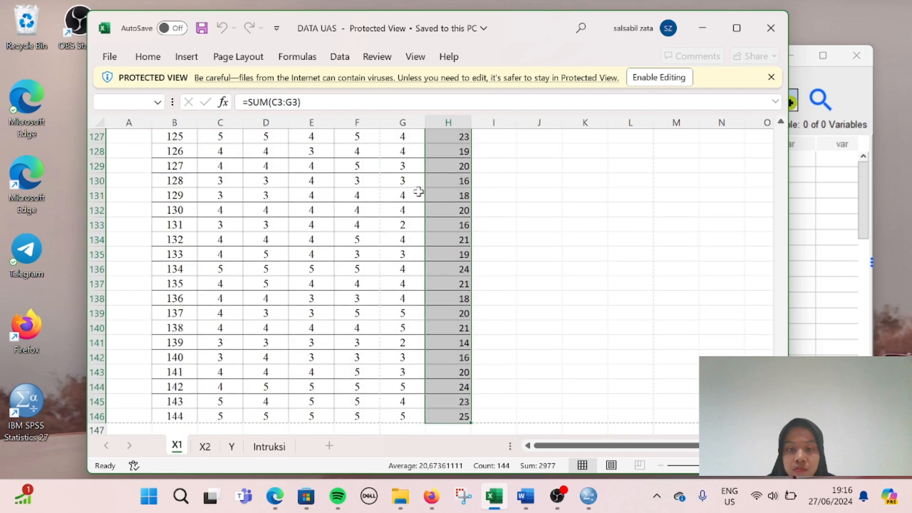
key(ctrl+c)
click(826, 227)
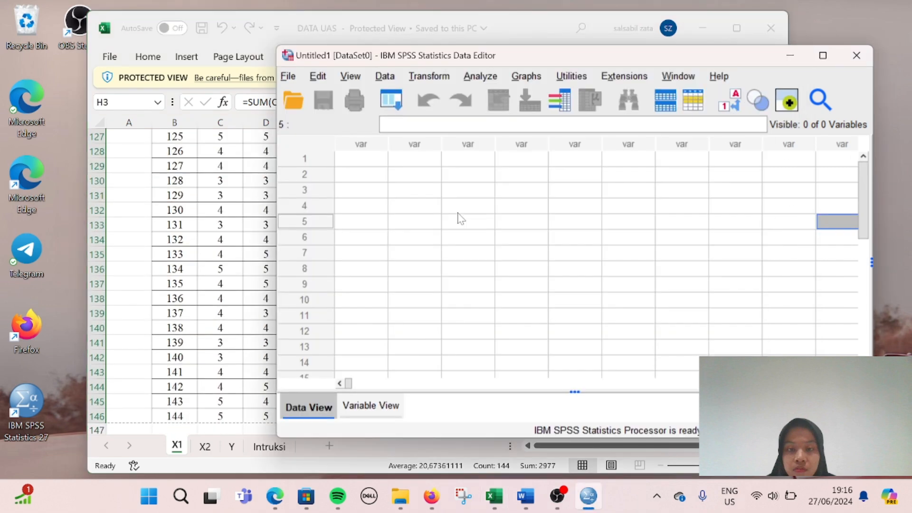
click(373, 173)
click(373, 161)
key(ctrl+v)
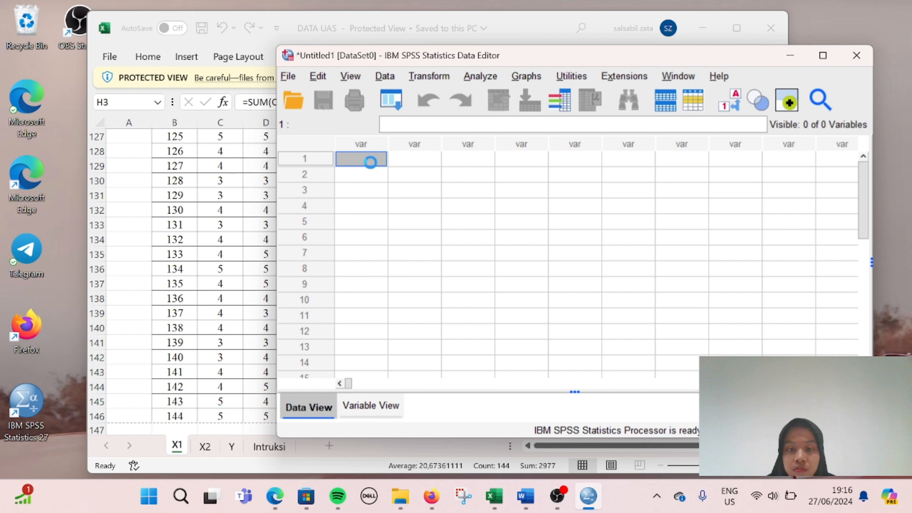
Step: Paste the 144 Total_X2 values from the X2 sheet as the second variable
click(251, 295)
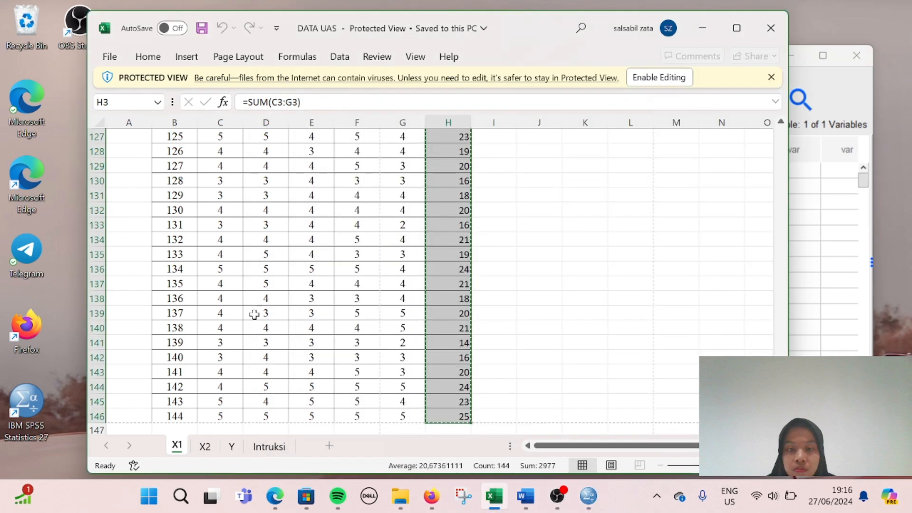
click(205, 446)
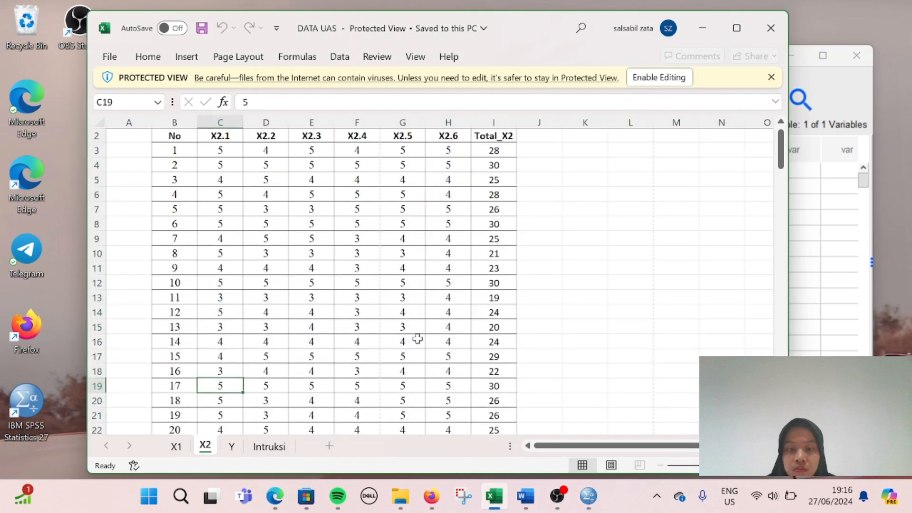
click(510, 151)
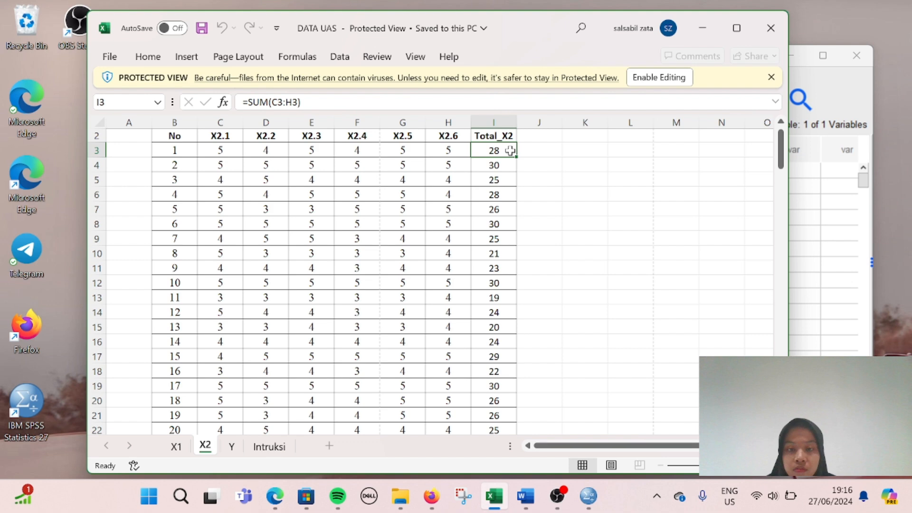
key(ctrl+shift+Down)
key(ctrl+c)
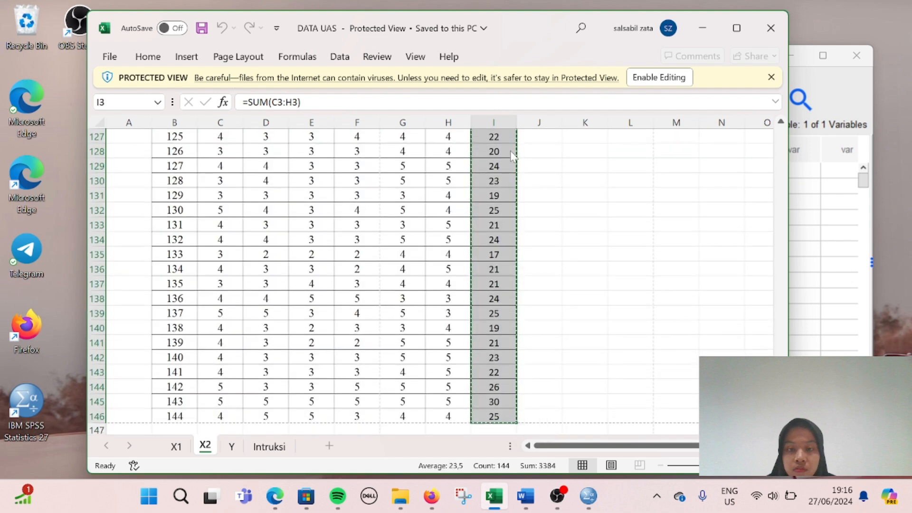
click(836, 255)
click(407, 175)
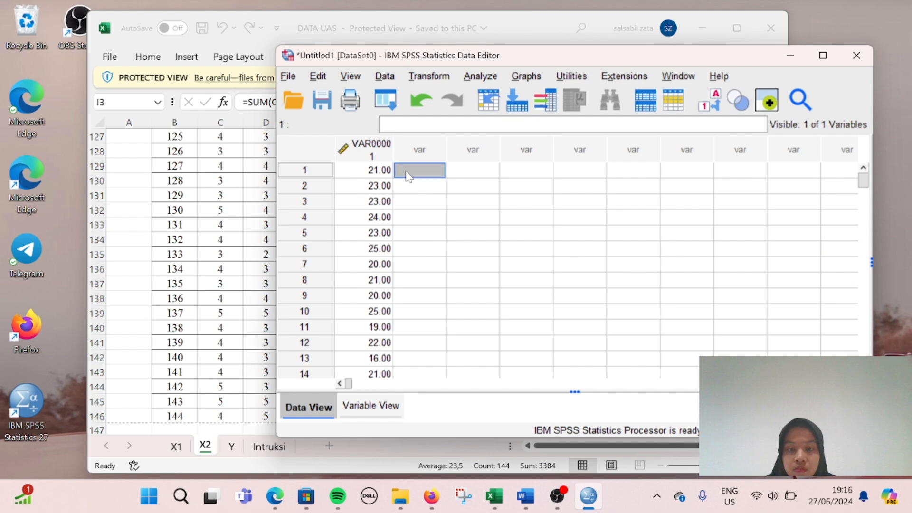
key(ctrl+v)
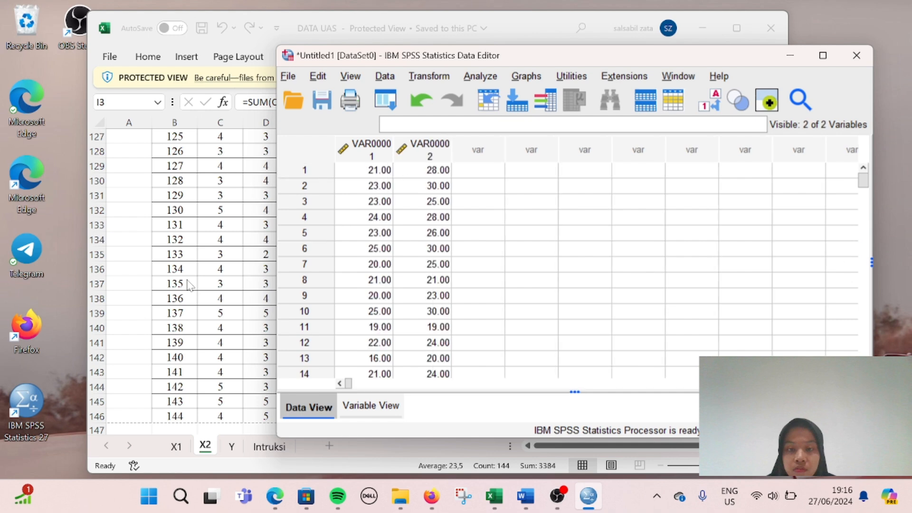
Step: Paste the Total_Y values (H3:H146) from the Y sheet as the third variable
click(213, 339)
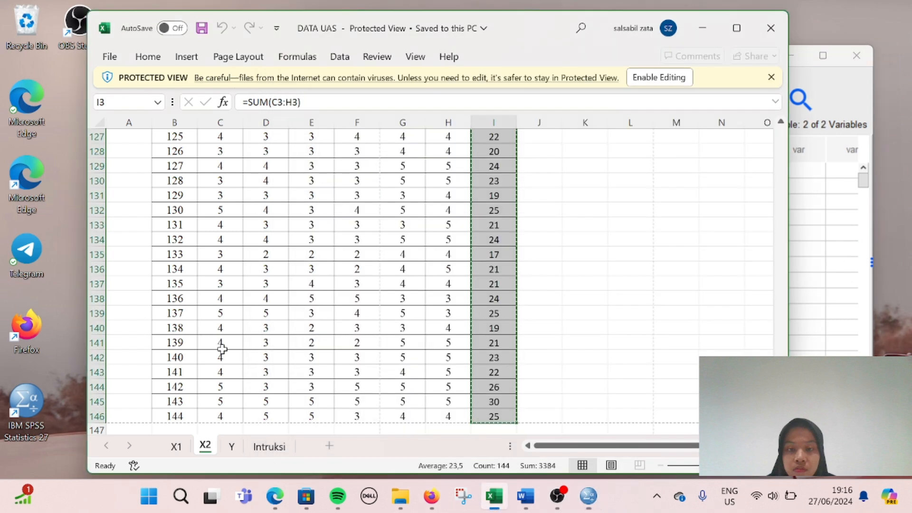
click(231, 449)
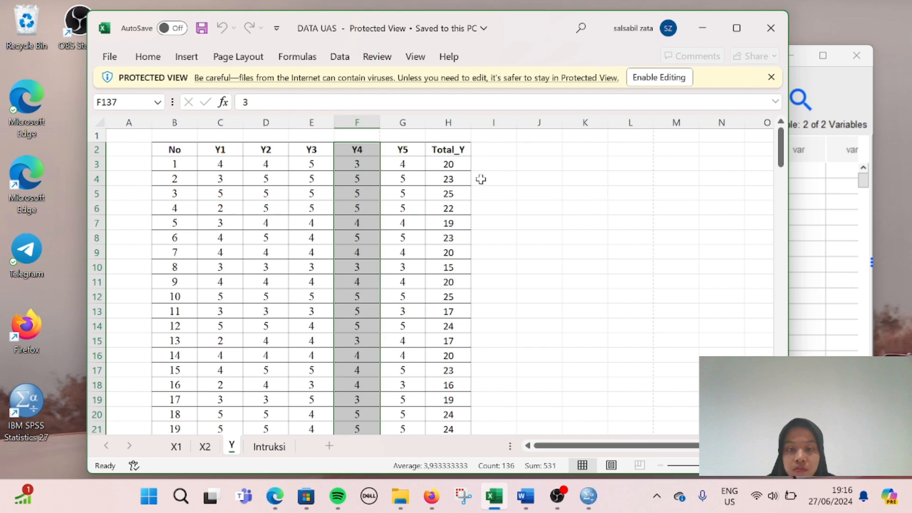
click(448, 165)
key(ctrl+shift+Down)
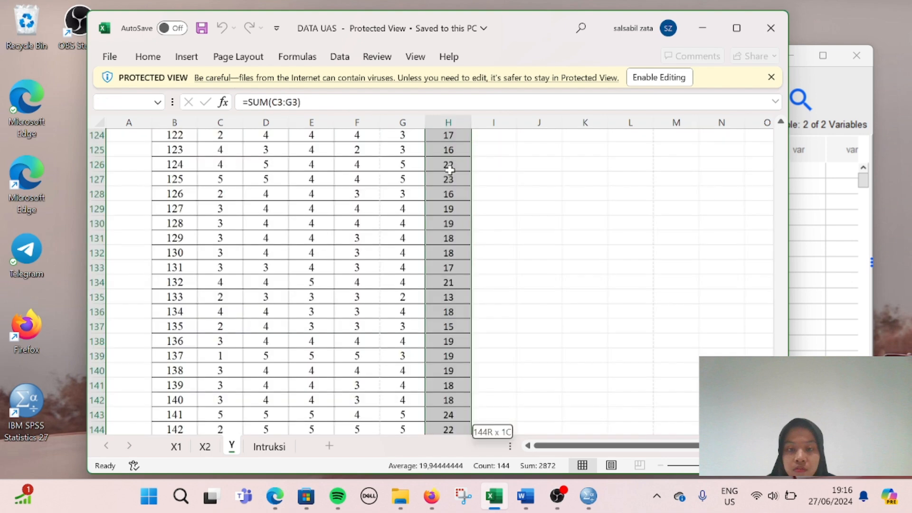
key(ctrl+c)
click(832, 248)
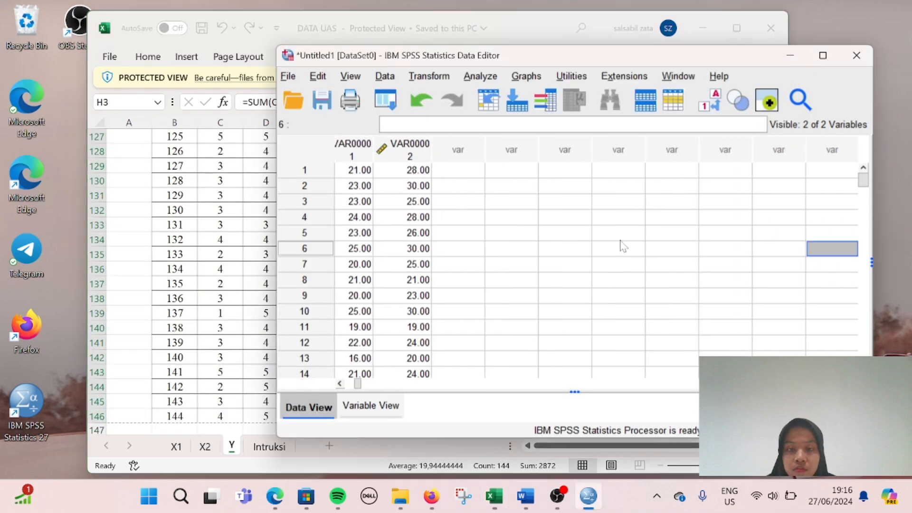
click(458, 178)
key(ctrl+v)
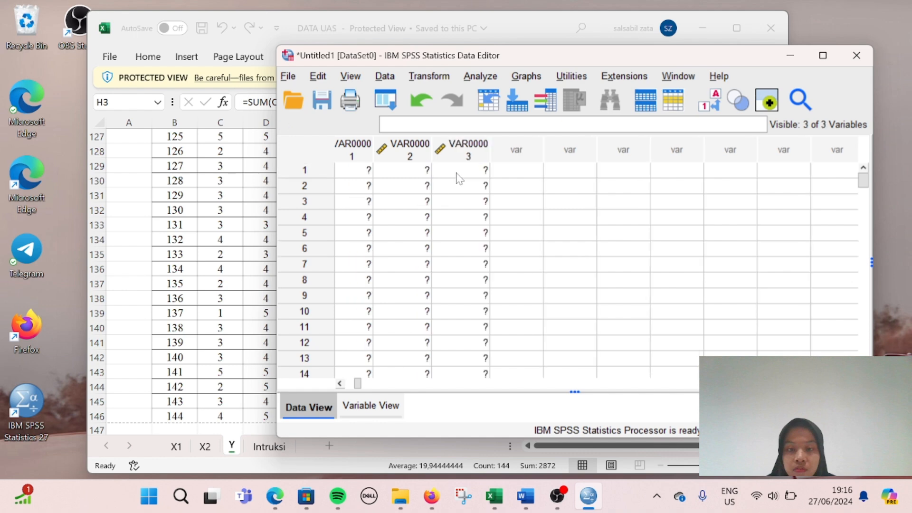
Step: Name the three pasted variables X1, X2 and Y in Variable View, then return to Data View
click(370, 406)
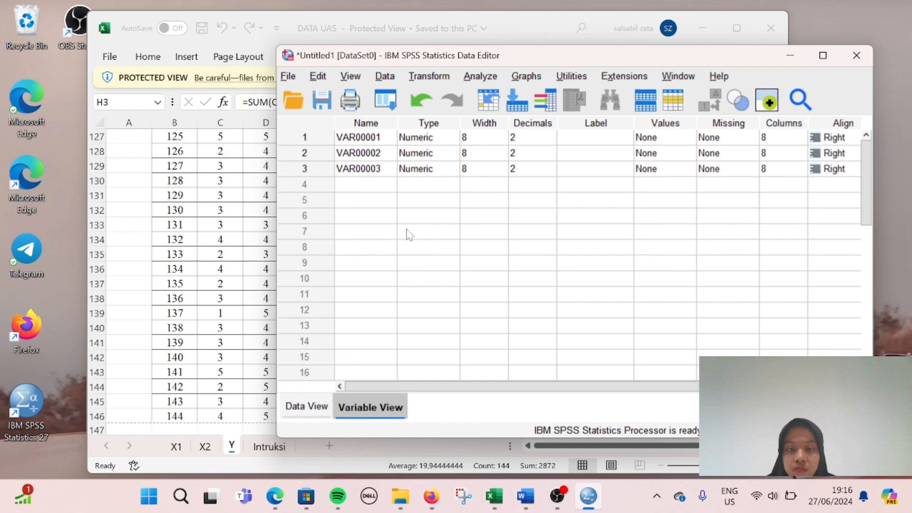
click(357, 138)
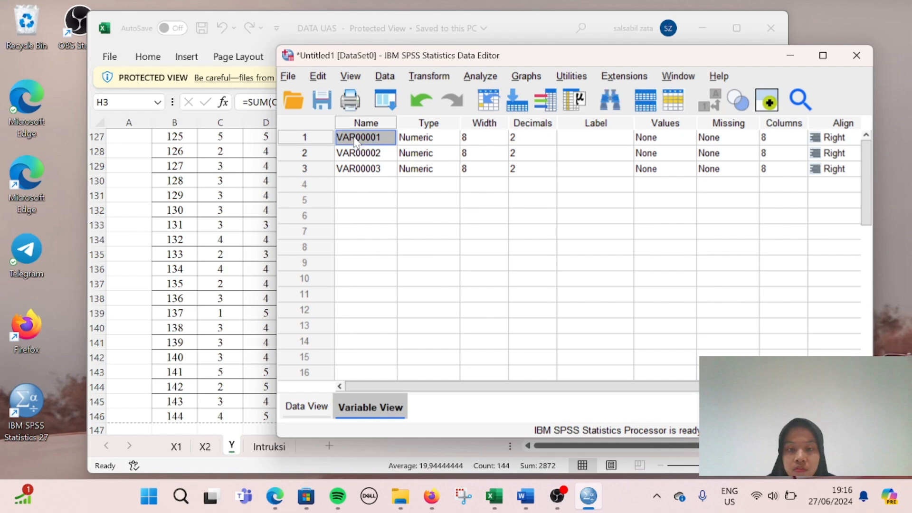
text(X1)
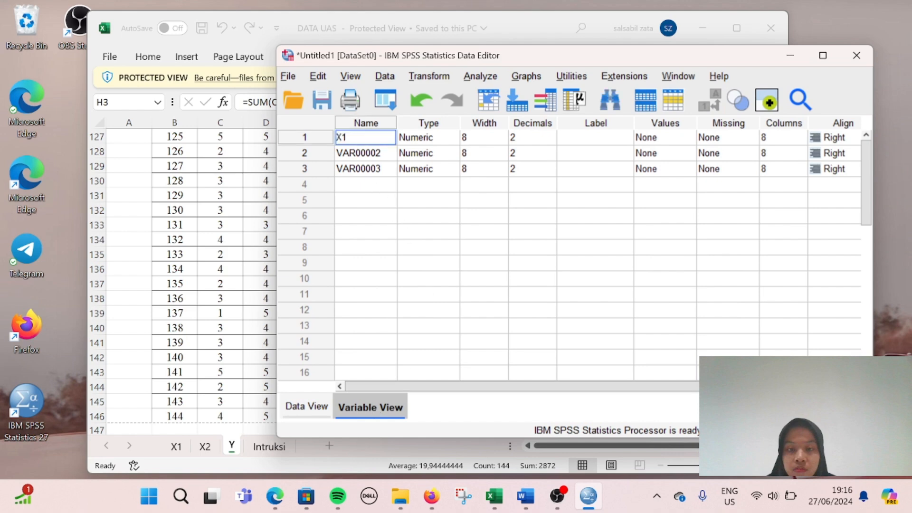
key(Return)
text(X2)
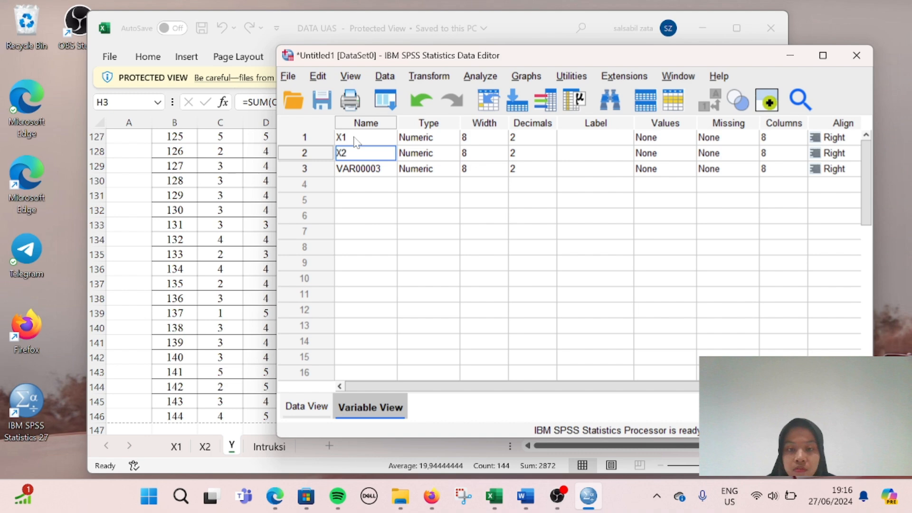
key(Return)
text(Y)
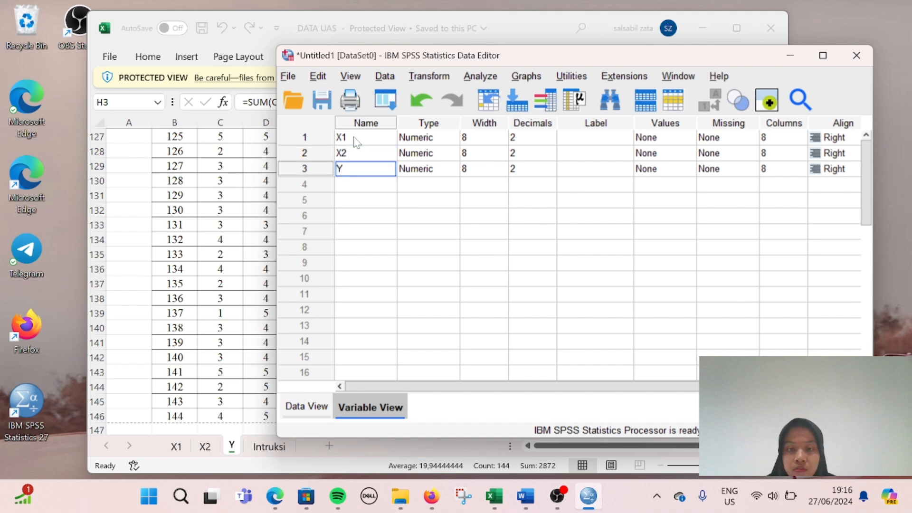
key(Return)
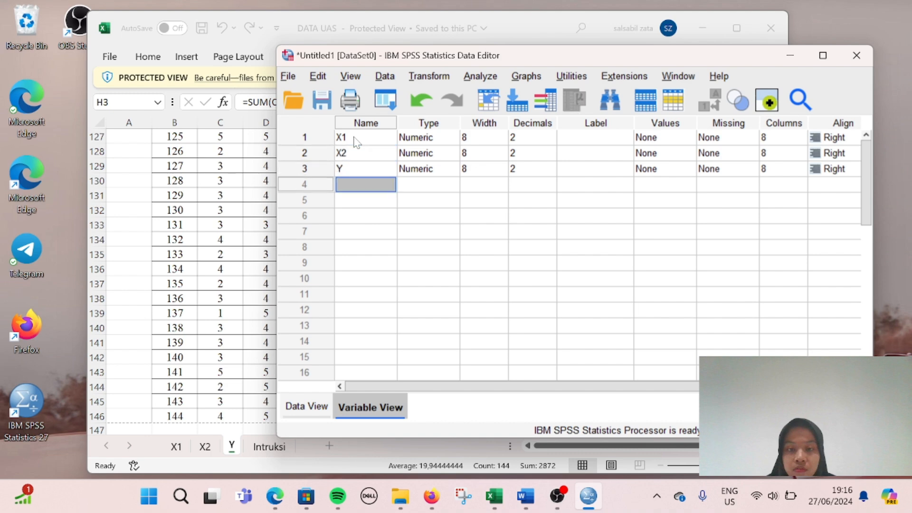
click(306, 405)
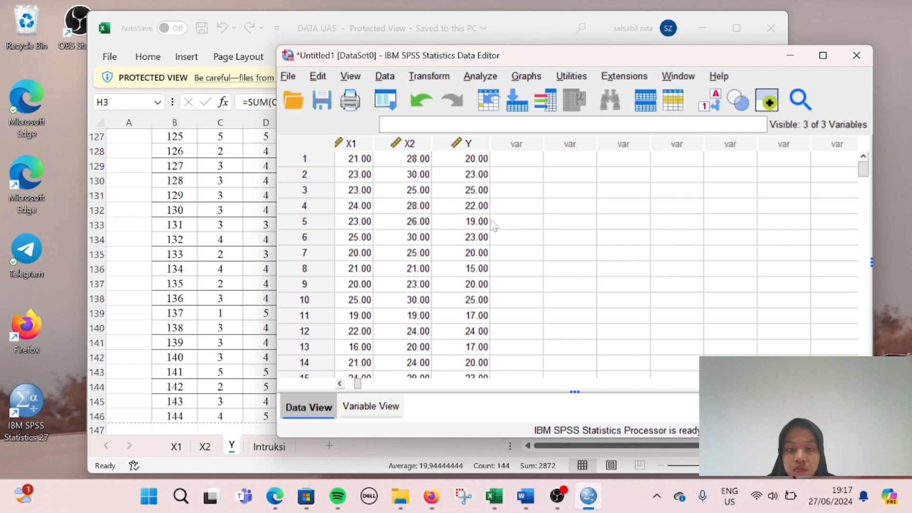
Step: Start a Reliability Analysis with X1, X2 and Y as the items
click(479, 76)
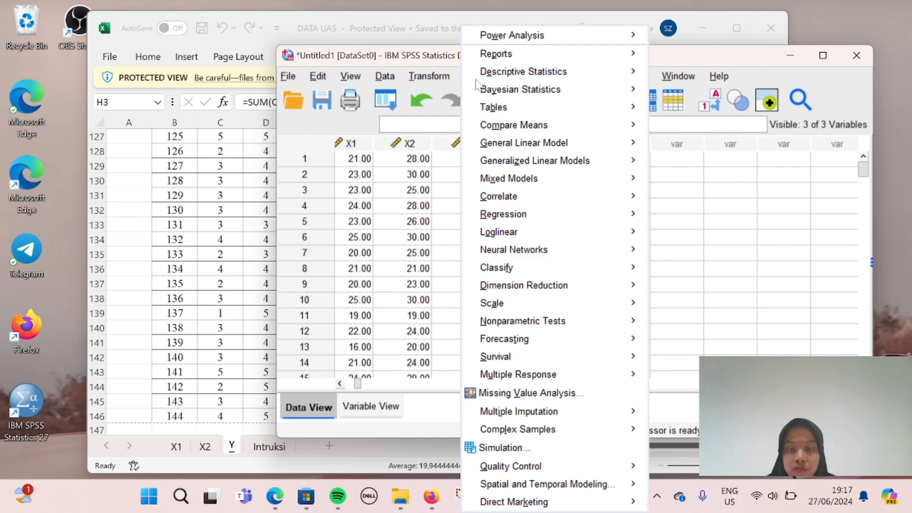
mouse_move(511, 90)
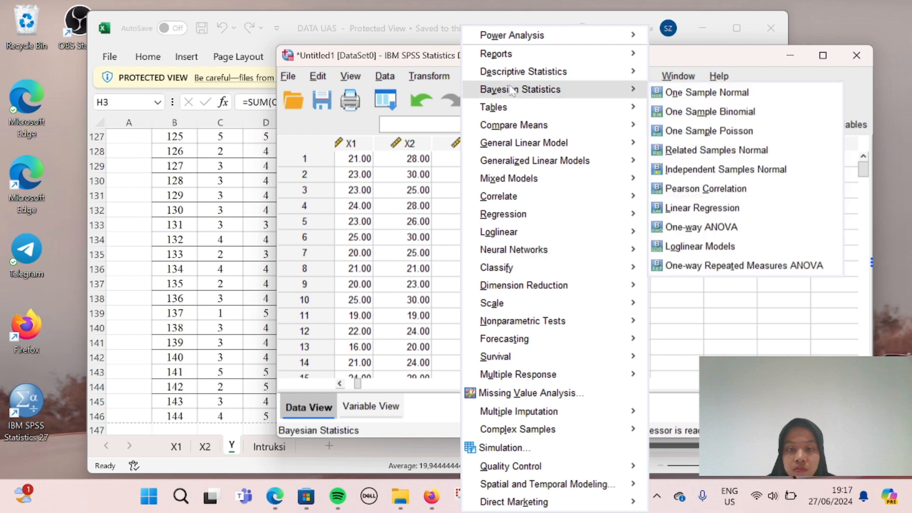
mouse_move(497, 217)
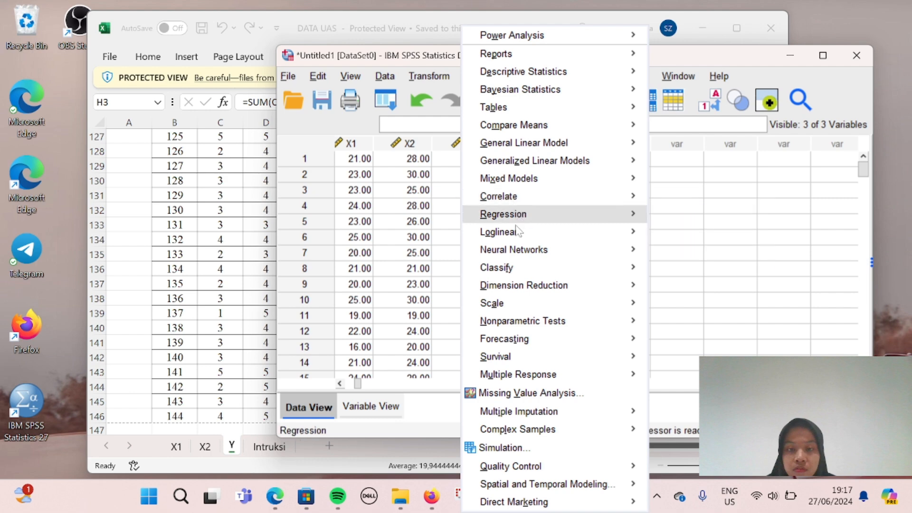
mouse_move(512, 307)
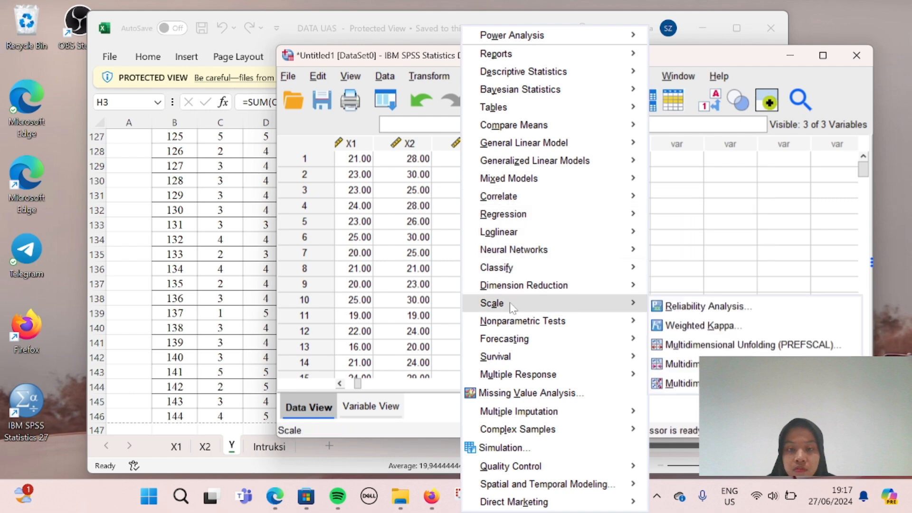
click(704, 308)
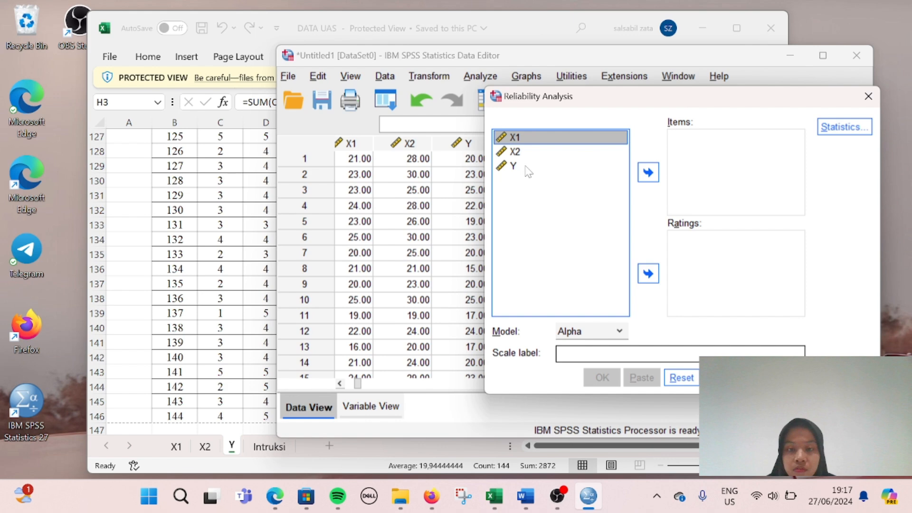
key(shift+Down)
key(shift+Down)
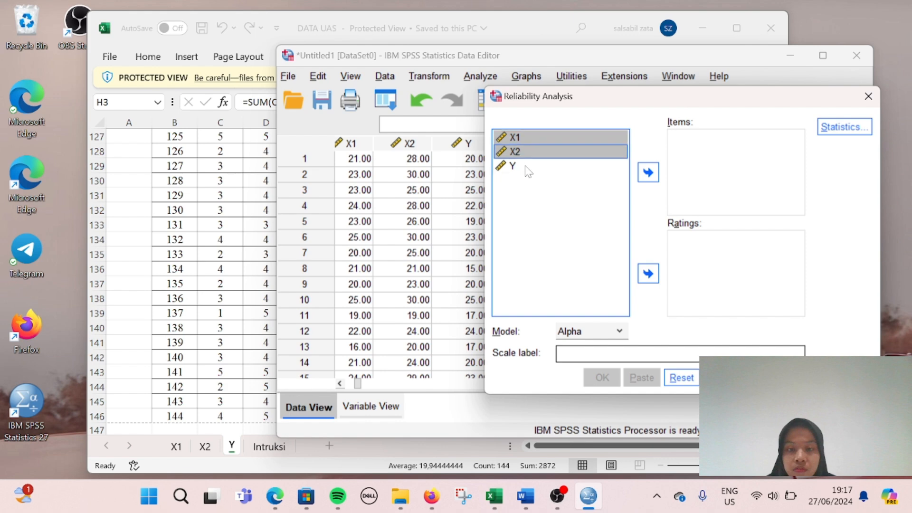
click(649, 173)
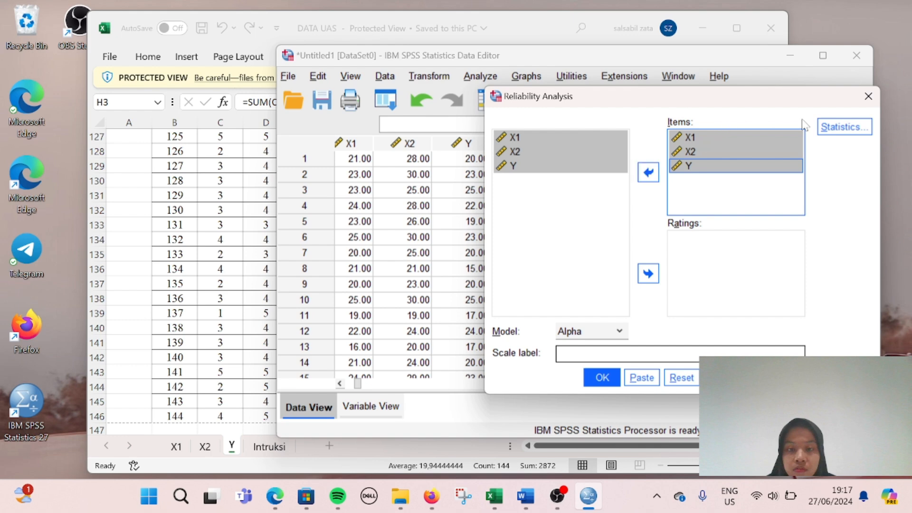
Step: Add Item, Scale and Scale-if-item-deleted descriptives and run the reliability analysis
click(843, 131)
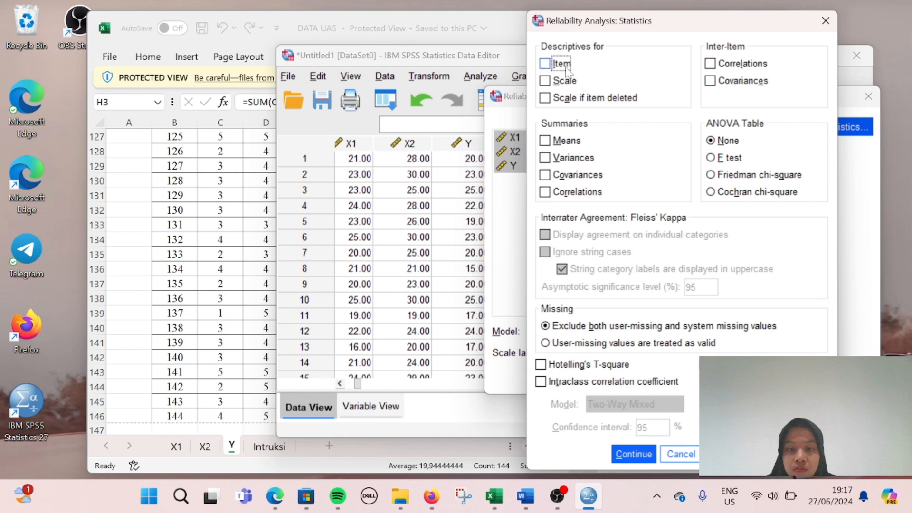
click(544, 64)
click(544, 81)
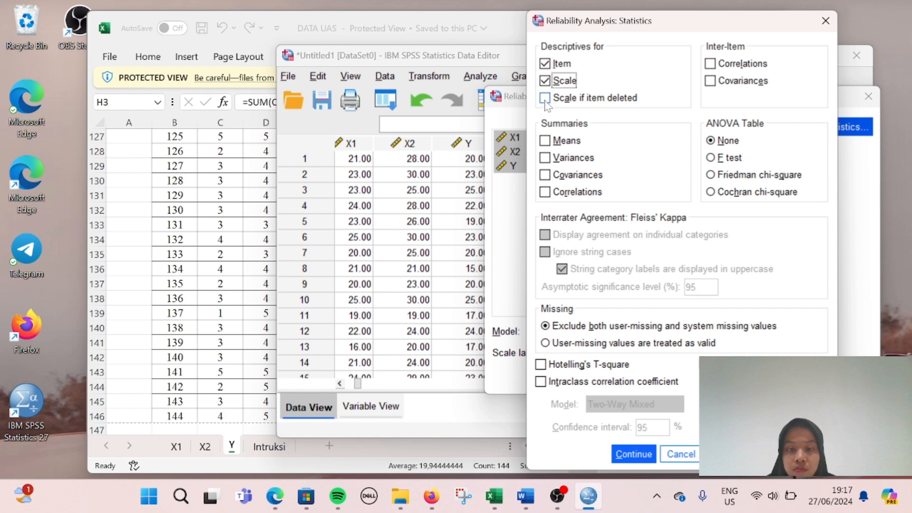
click(545, 99)
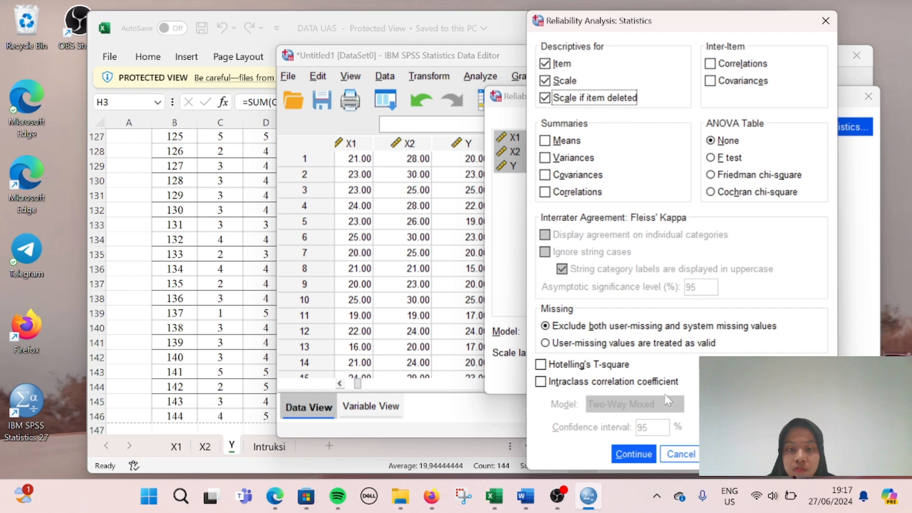
click(642, 454)
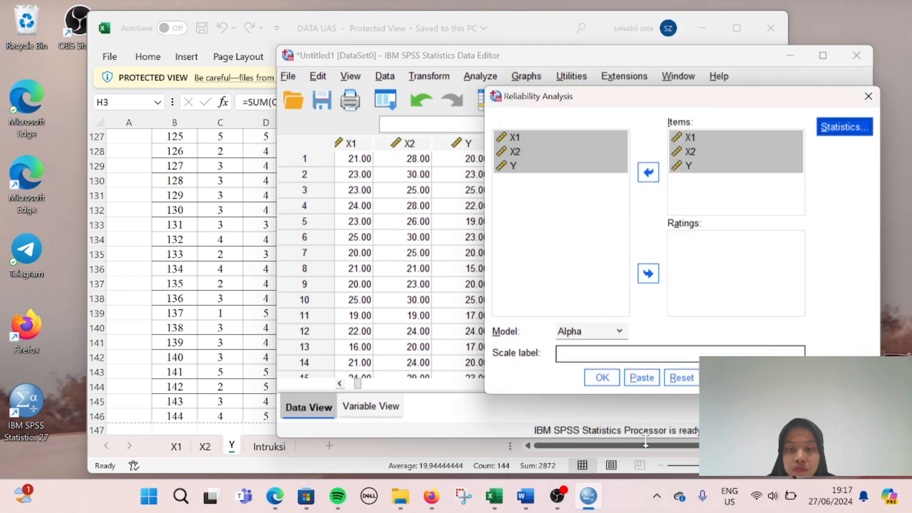
click(602, 378)
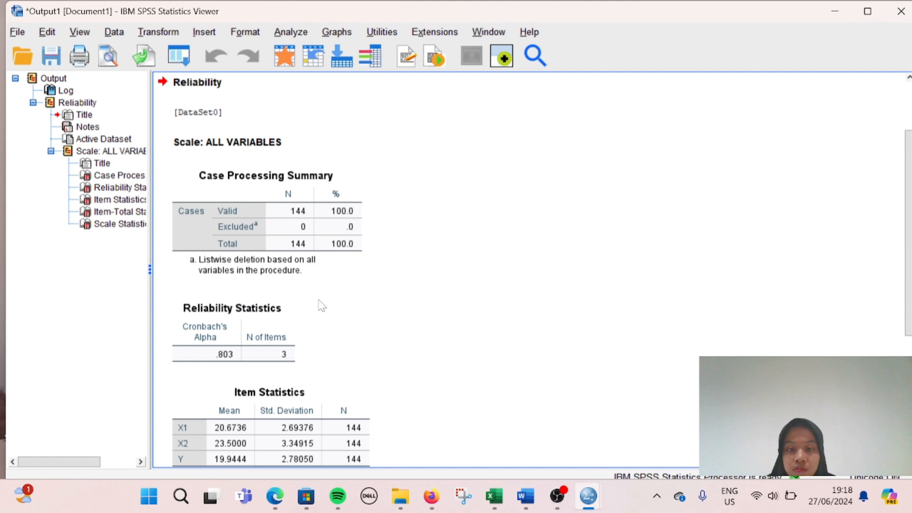
Step: Review the reliability output showing Cronbach's Alpha .803 for 144 cases
scroll(372, 352, down, 5)
scroll(375, 354, up, 5)
mouse_move(589, 496)
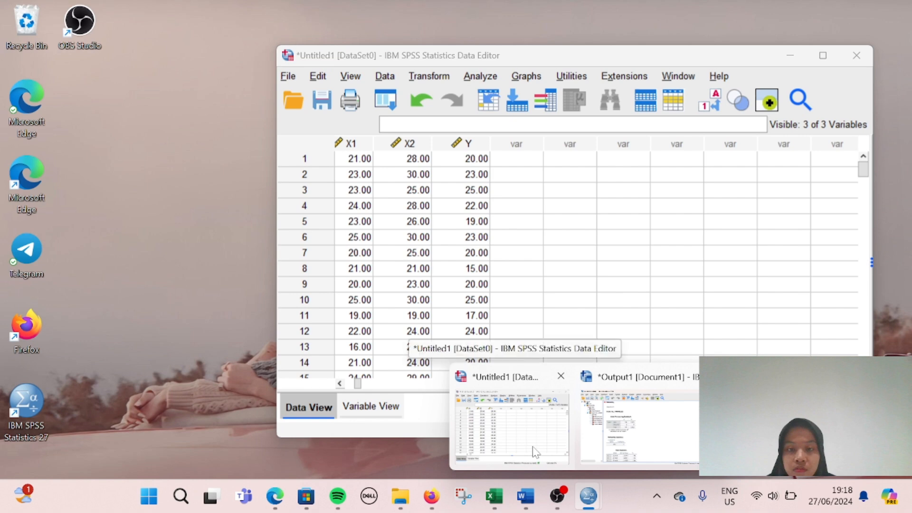
Step: Bring the Data Editor forward and open Analyze > Regression > Linear
click(536, 451)
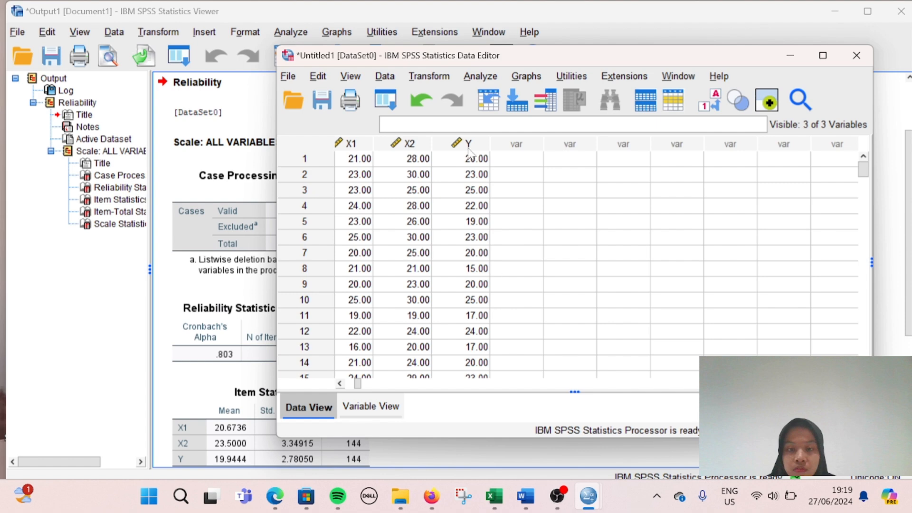
click(500, 238)
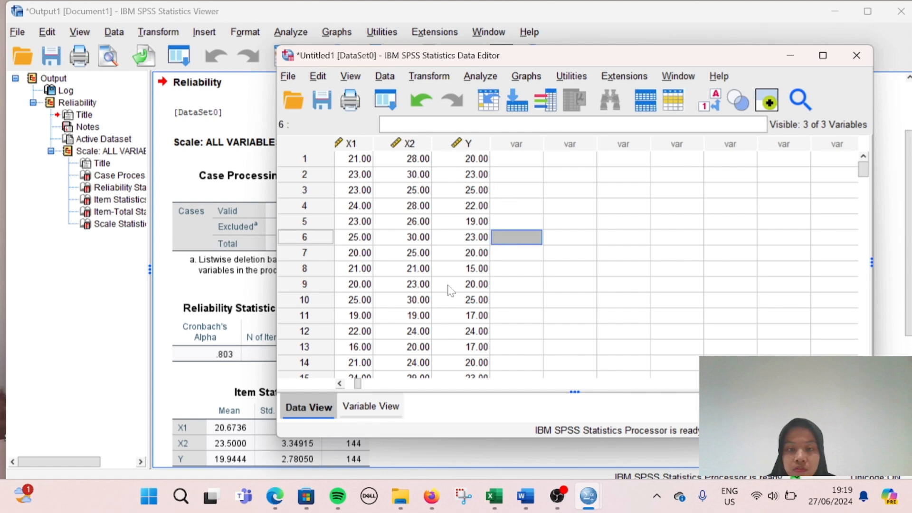
click(481, 77)
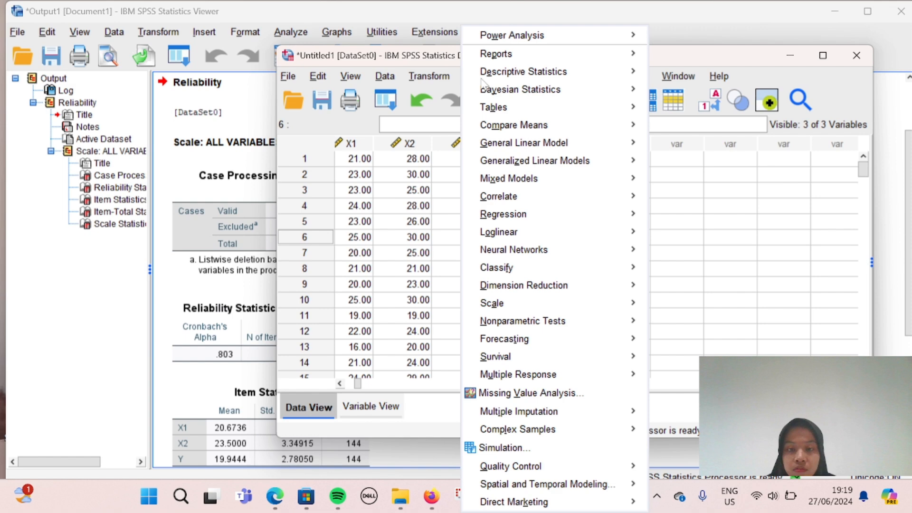
mouse_move(535, 218)
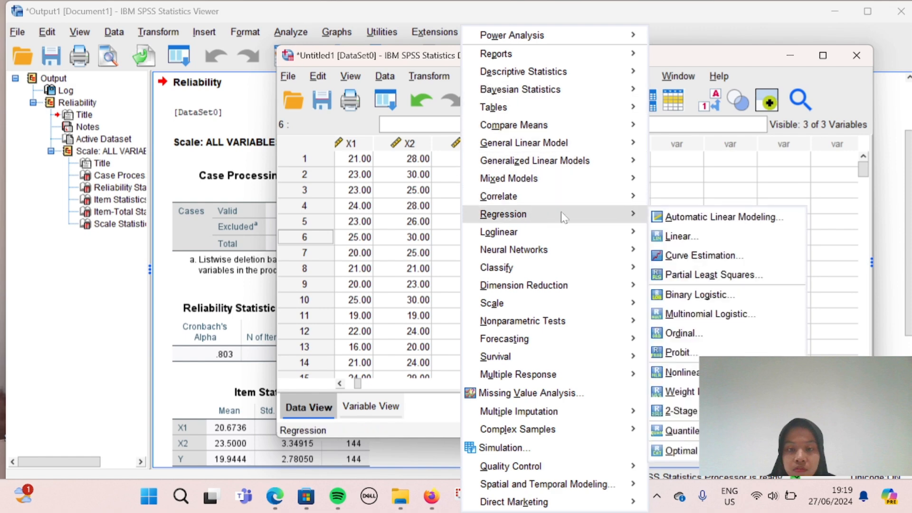
click(669, 236)
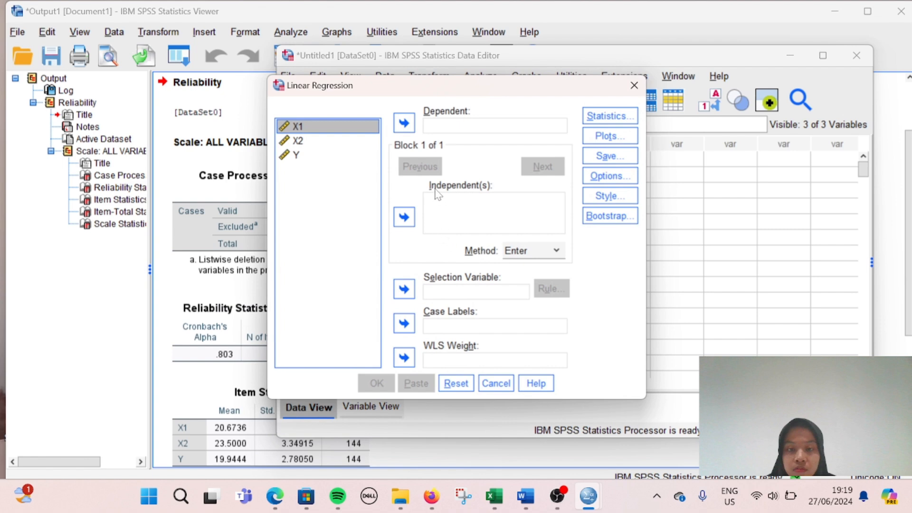
Step: Assign Y as the dependent variable and X1, X2 as independent variables
click(325, 156)
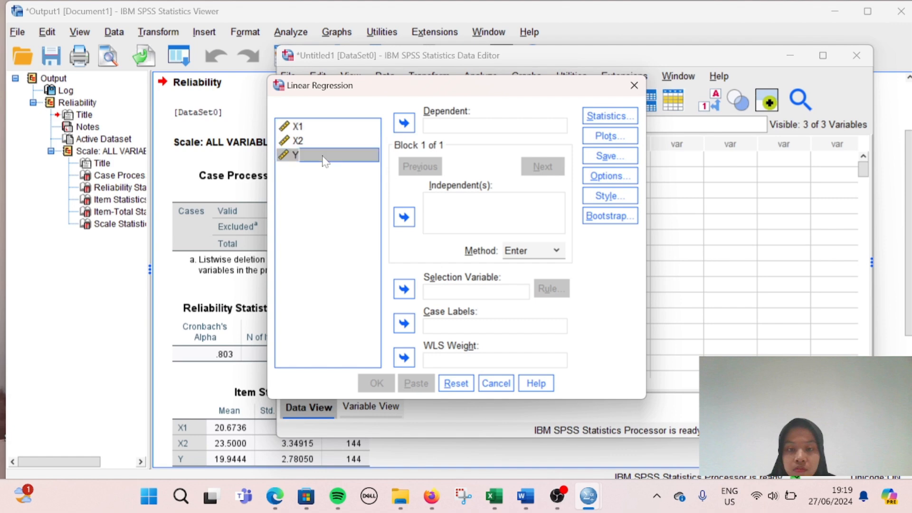
click(404, 125)
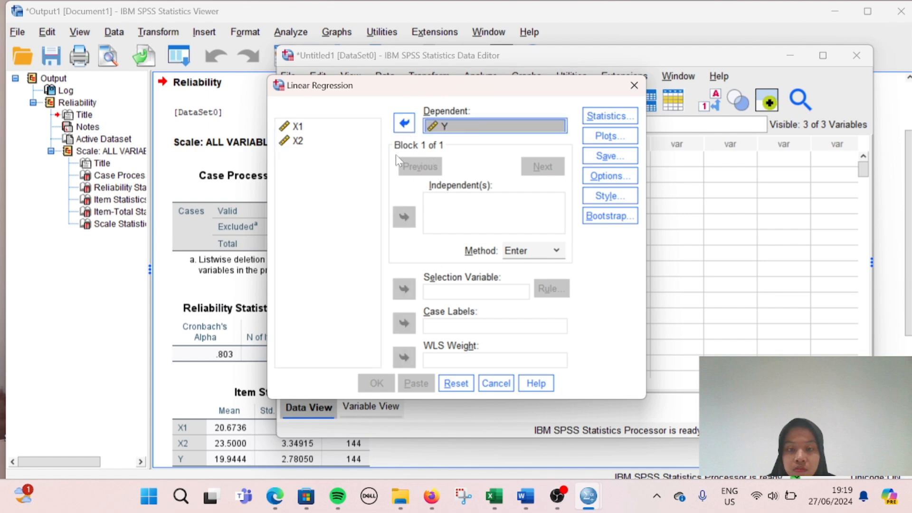
click(330, 131)
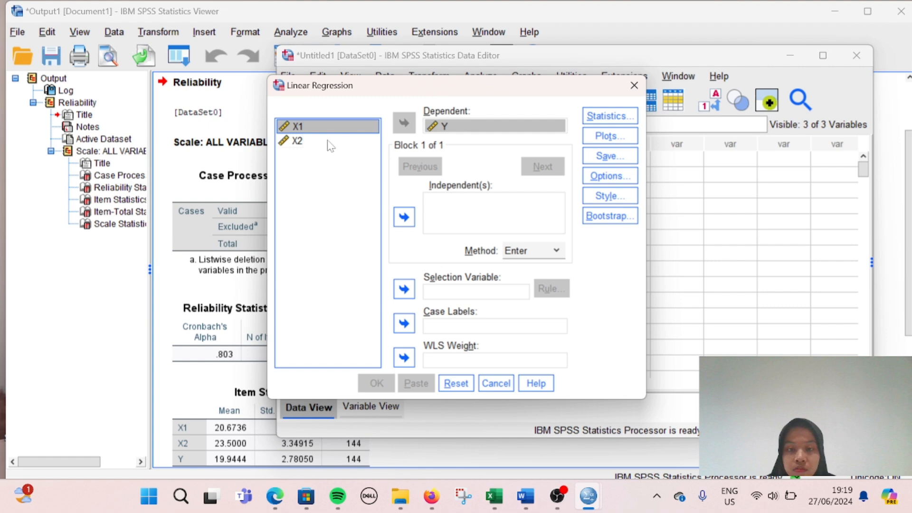
shift+click(331, 142)
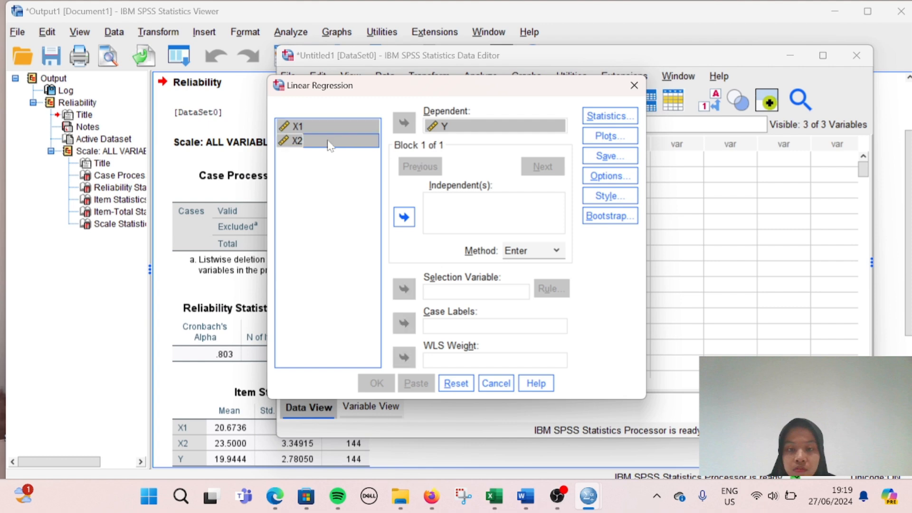
click(404, 219)
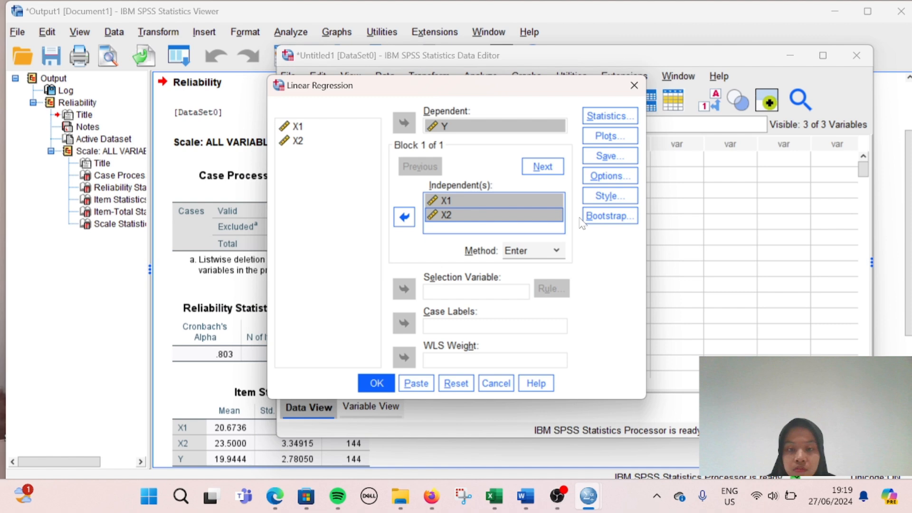
Step: Save unstandardized residuals and run the regression
click(617, 155)
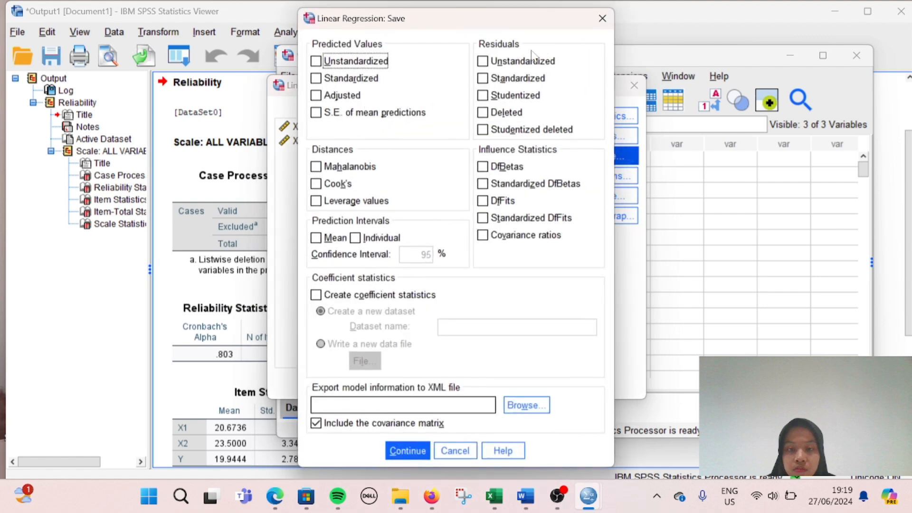
click(491, 67)
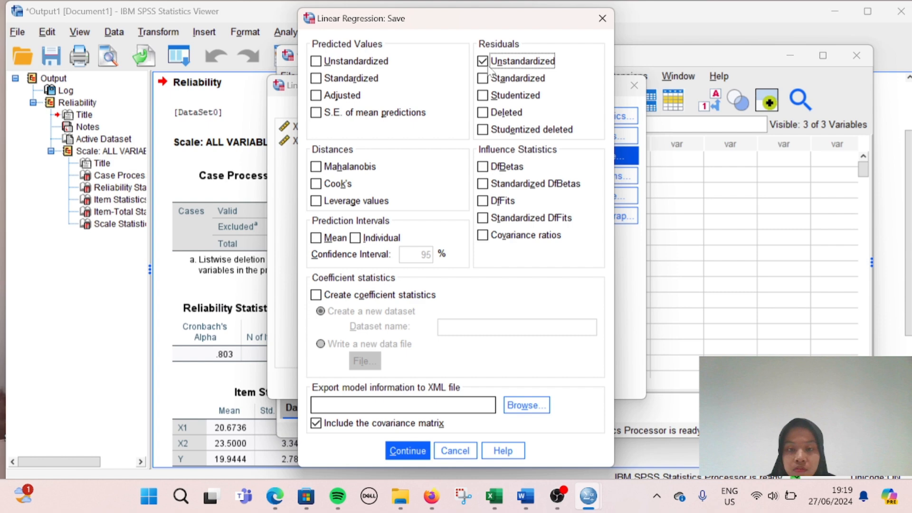
click(407, 451)
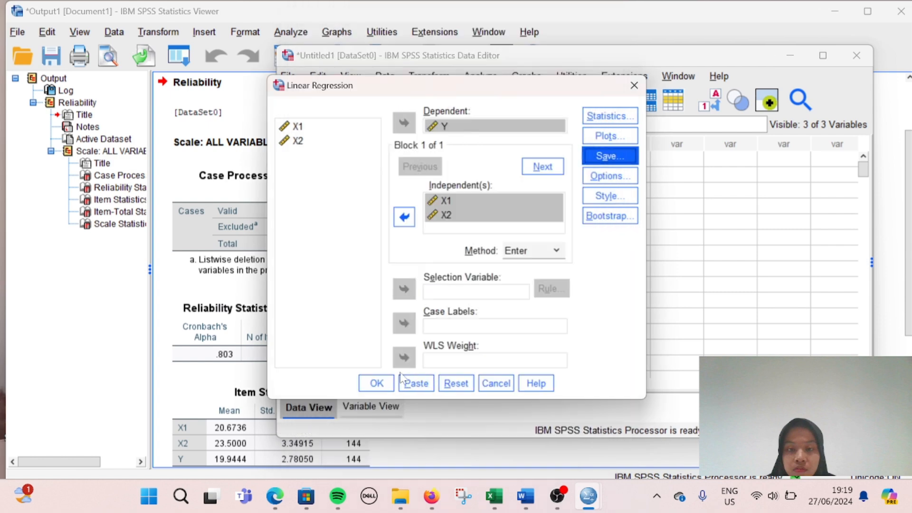
click(385, 386)
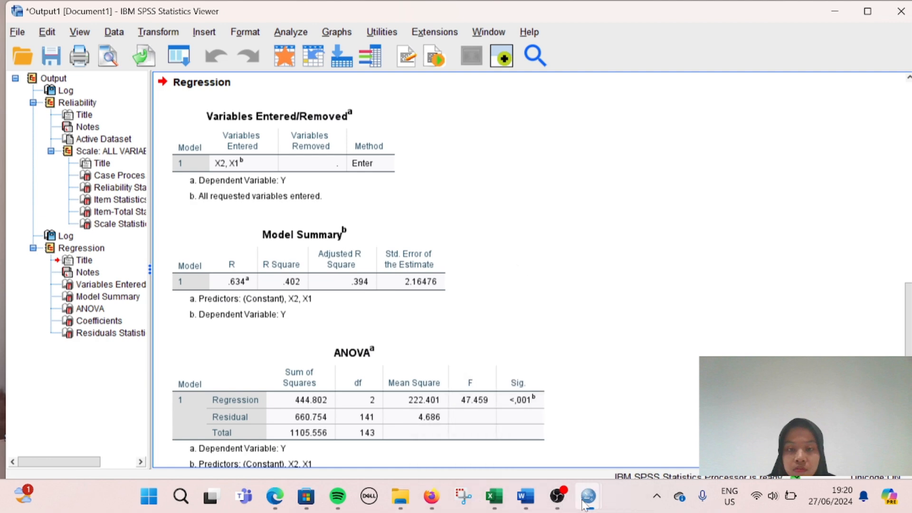
Step: Return to the Data Editor and inspect values in the new RES_1 residual column
mouse_move(588, 497)
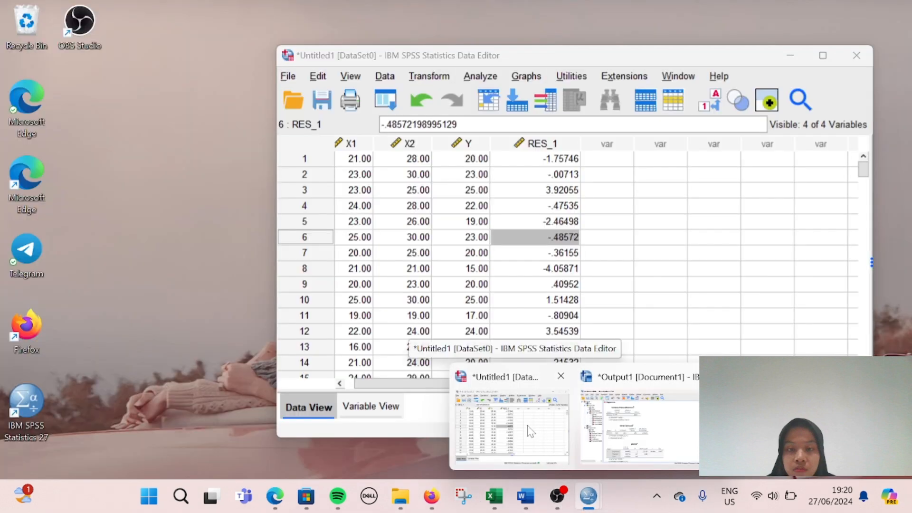
click(511, 439)
click(501, 239)
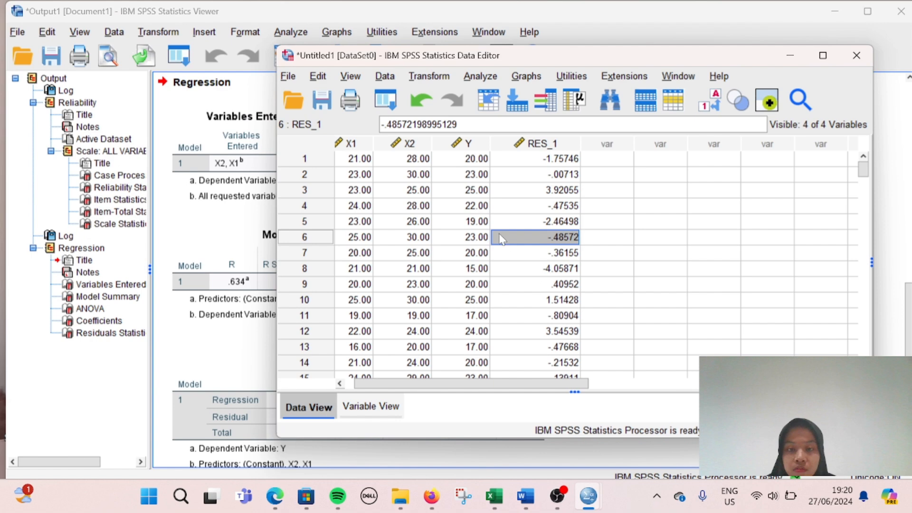
click(555, 206)
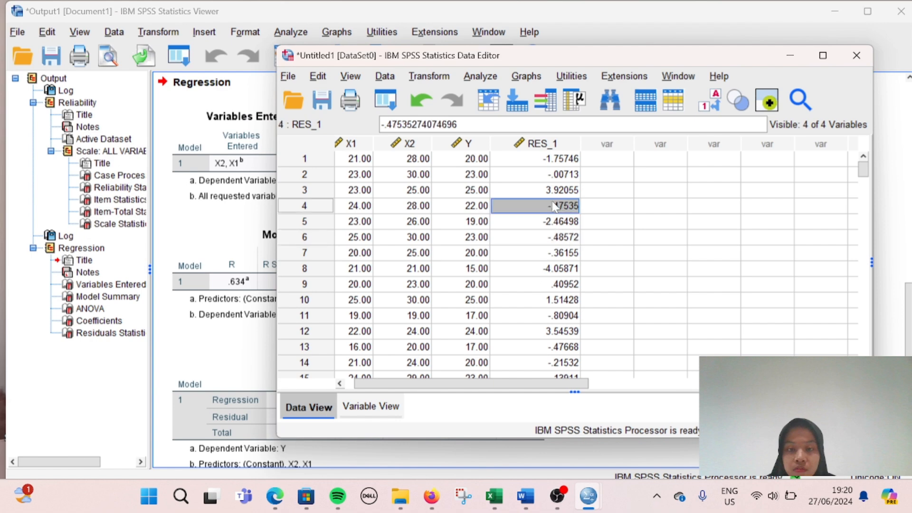
click(481, 77)
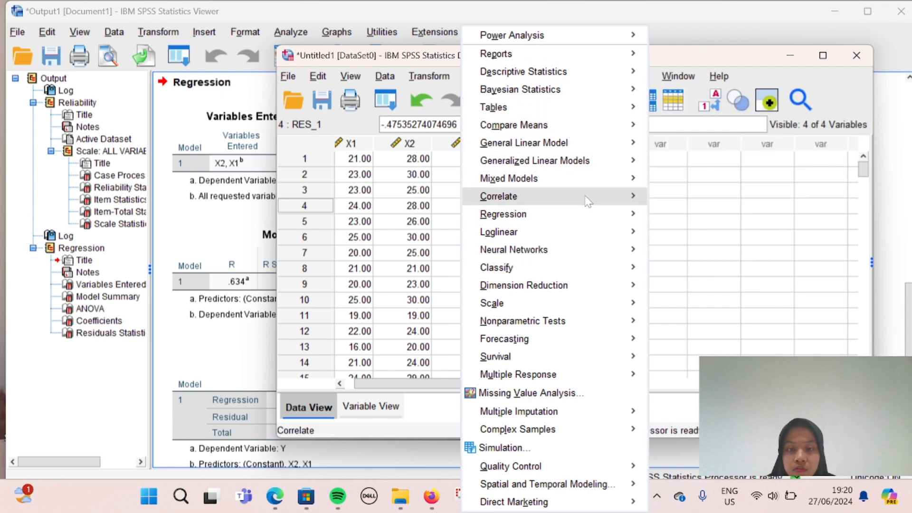
Step: Open the legacy 1-Sample K-S test and set Unstandardized Residual RES_1 as the test variable
mouse_move(585, 326)
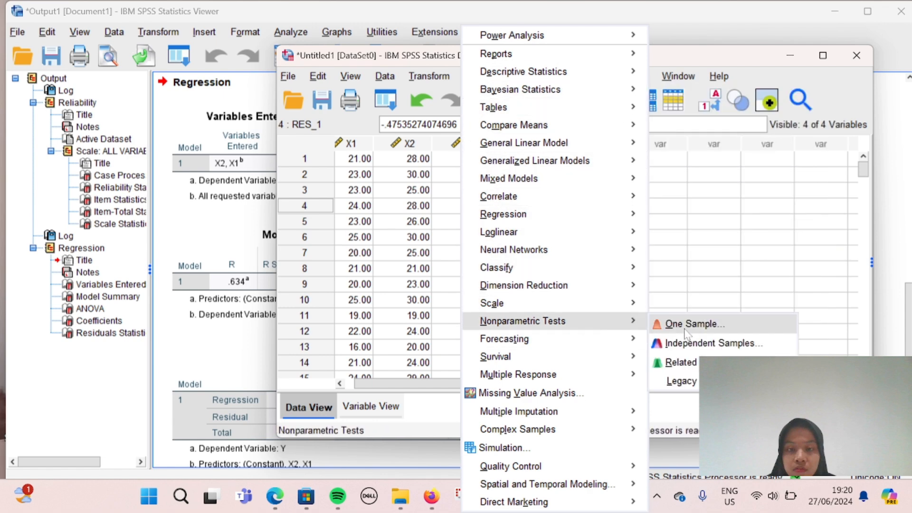
mouse_move(695, 385)
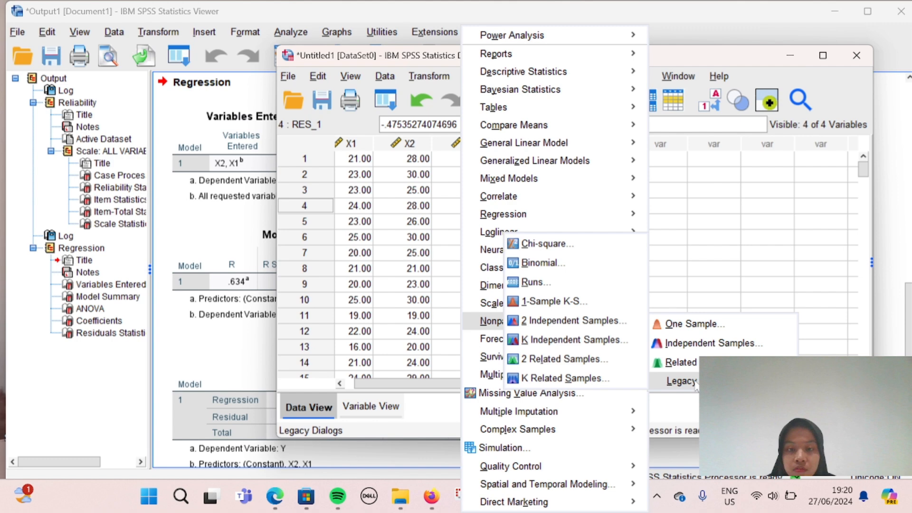
mouse_move(620, 340)
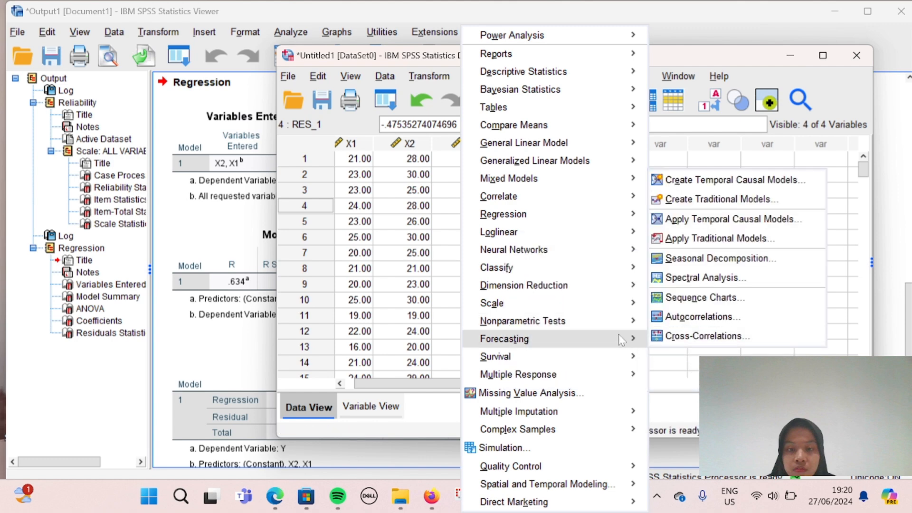
mouse_move(629, 325)
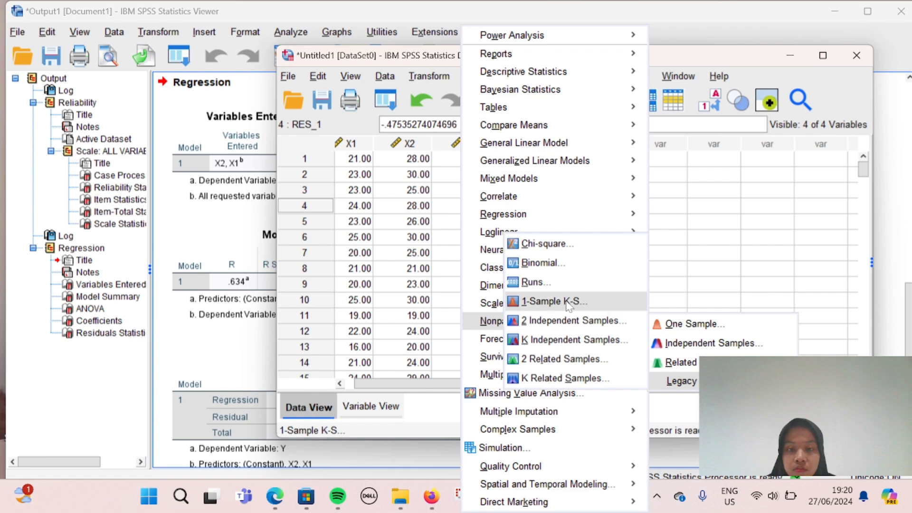
click(568, 306)
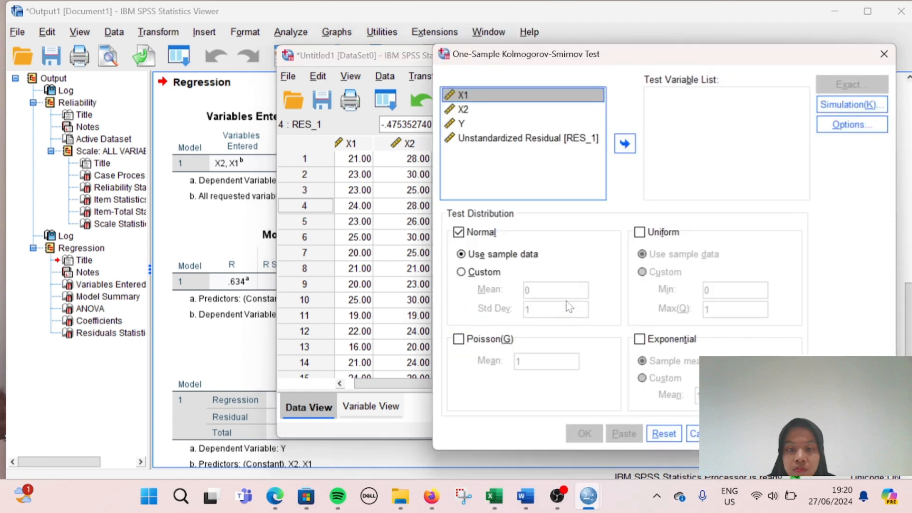
click(539, 145)
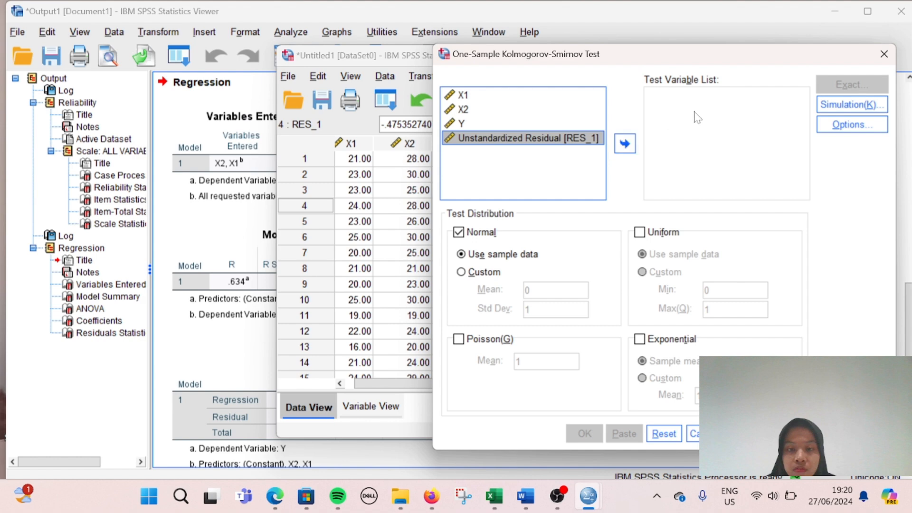
click(628, 145)
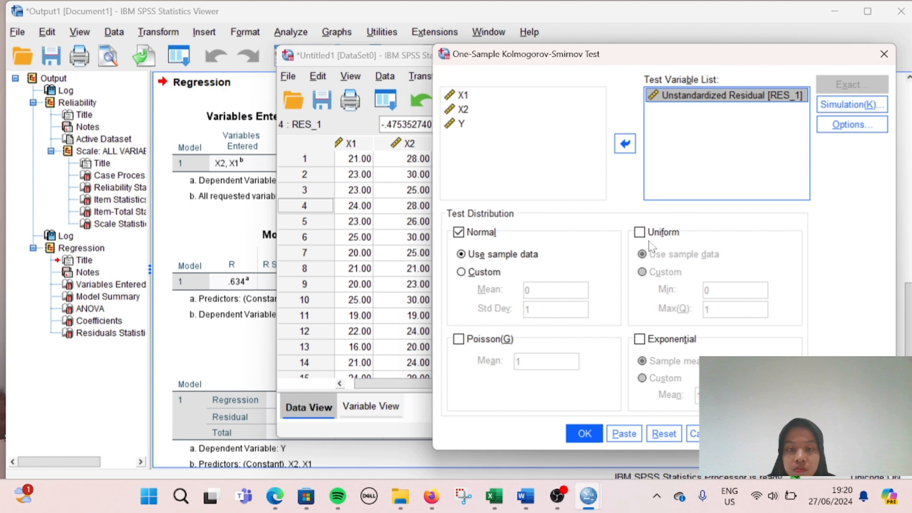
Step: Run the K-S test on RES_1, then check X1, X2 and Y values in rows 4, 5 and 7
click(585, 433)
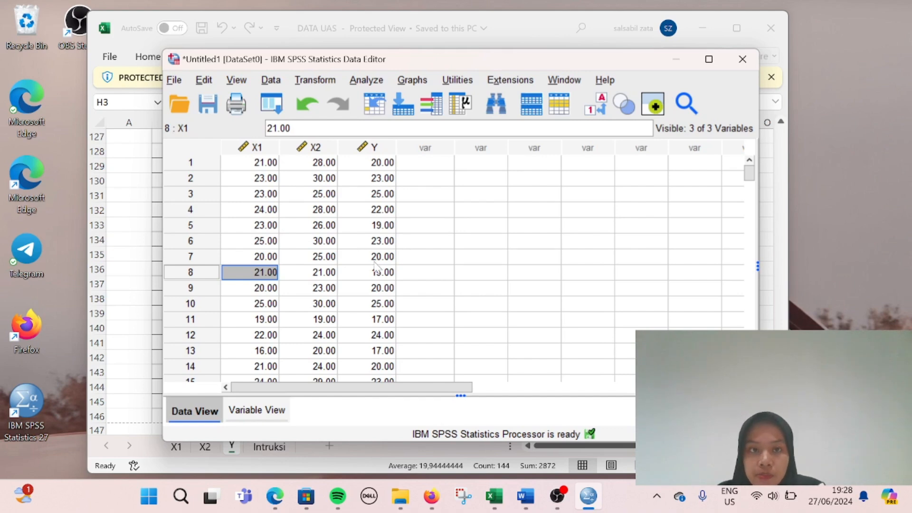
click(346, 259)
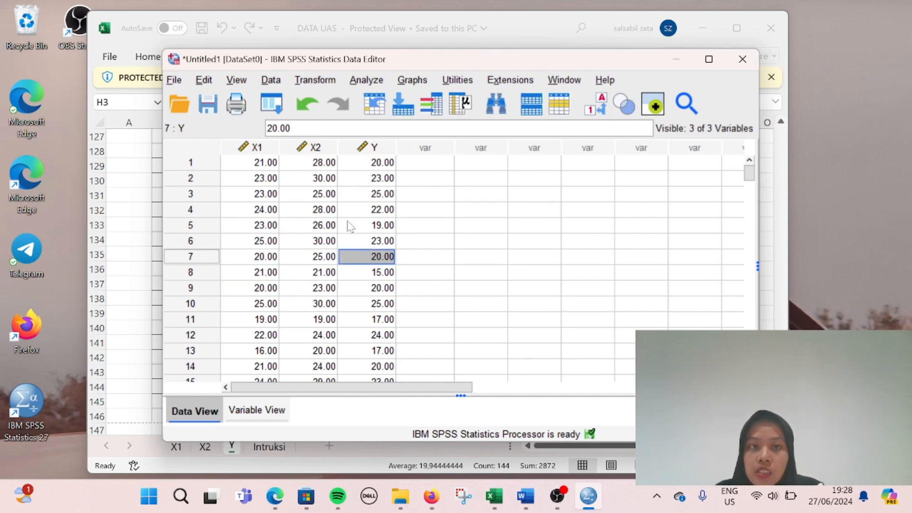
click(332, 210)
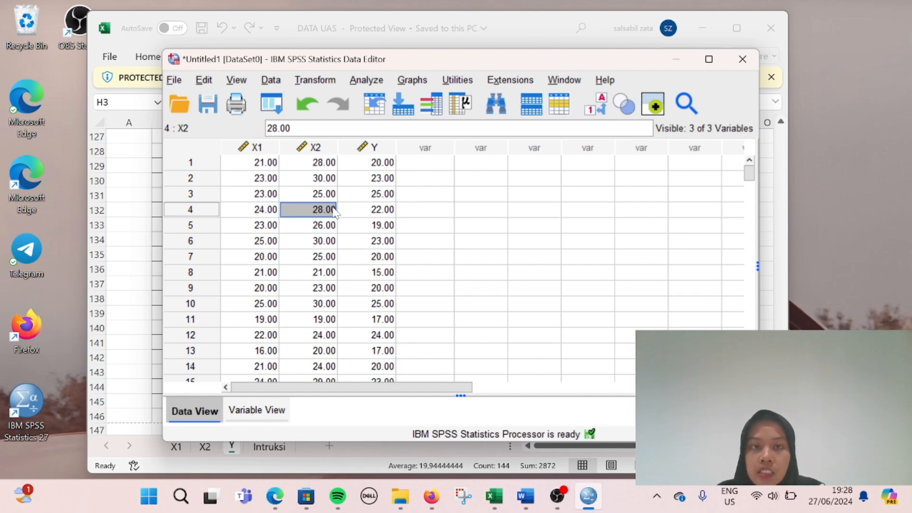
click(381, 210)
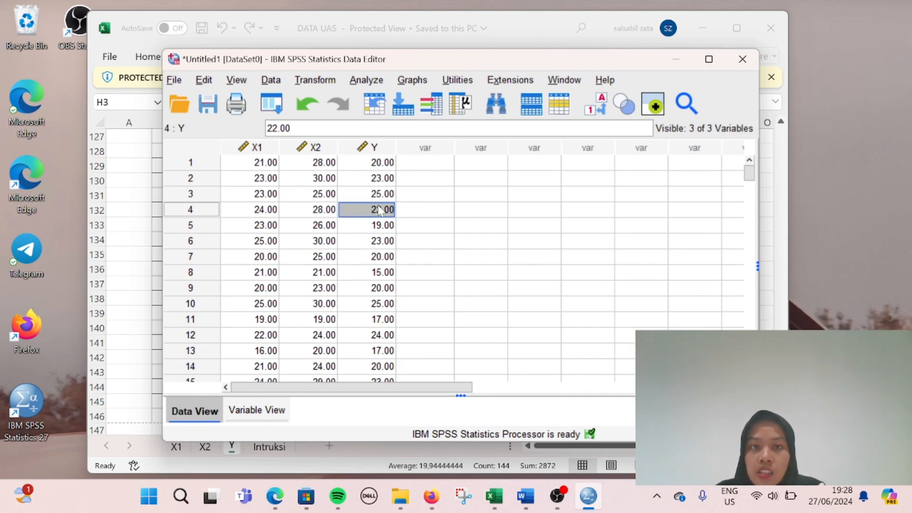
click(257, 225)
click(373, 80)
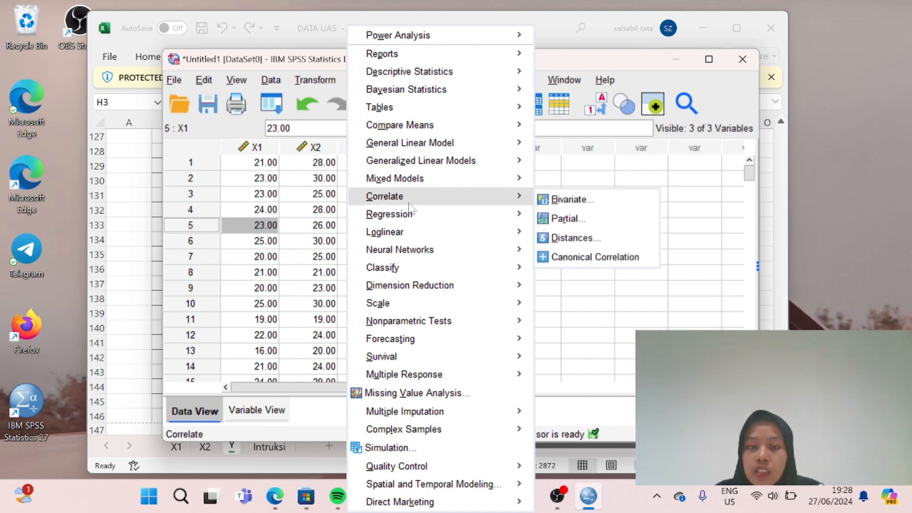
Step: Compute Bivariate Pearson correlations among X1, X2 and Y
click(571, 201)
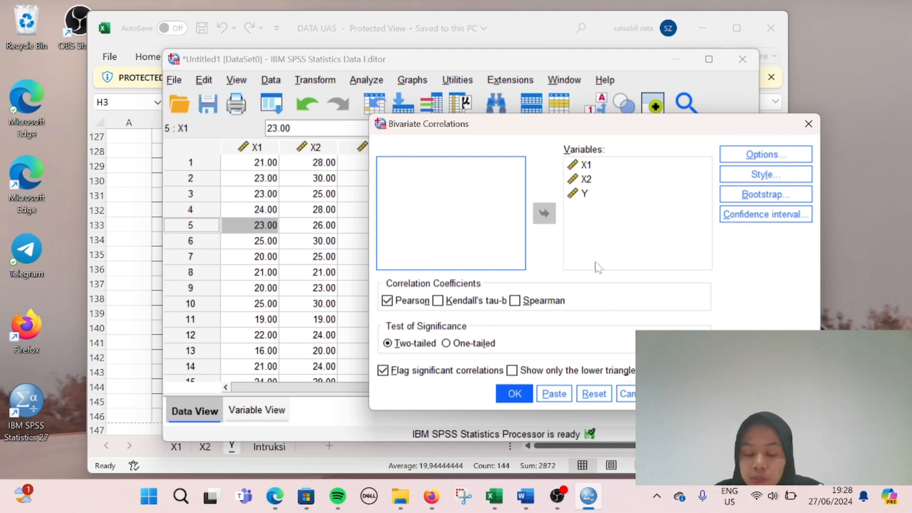
click(515, 394)
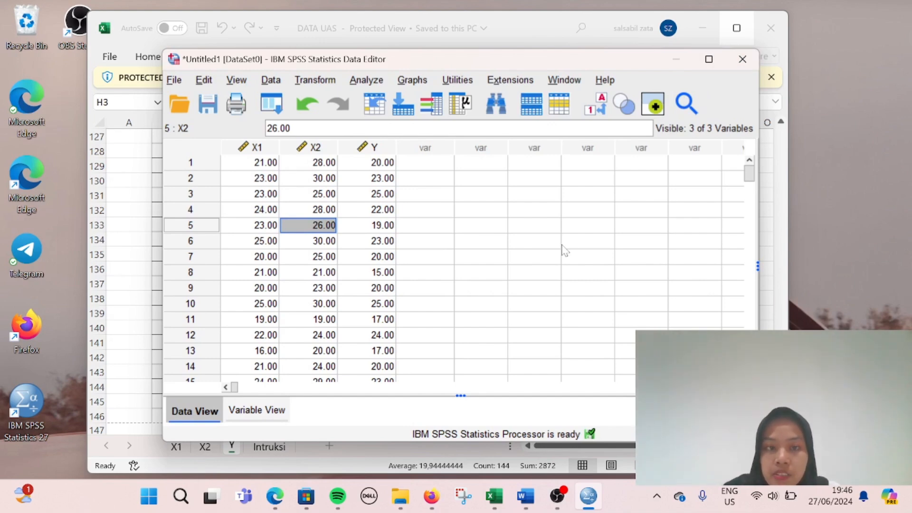
Step: Rerun Linear Regression with Y dependent and X1, X2 as independents
click(361, 193)
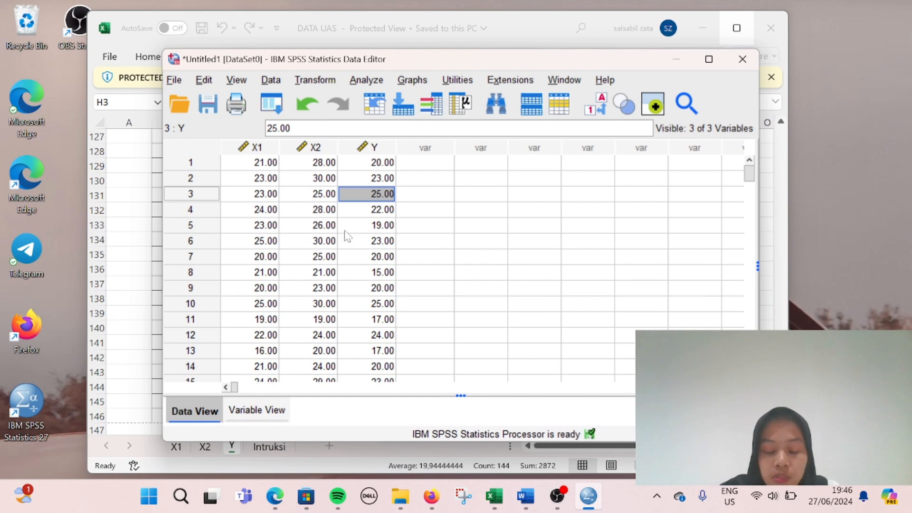
click(366, 82)
mouse_move(423, 217)
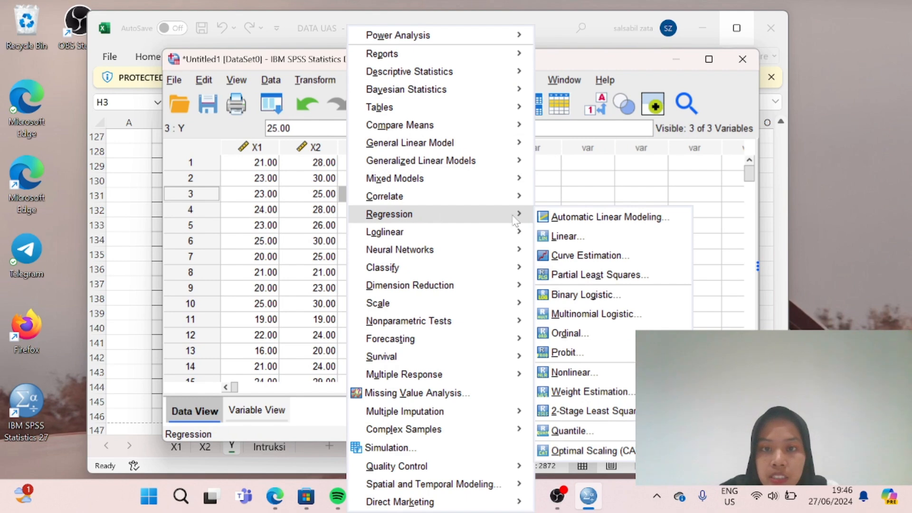
click(564, 238)
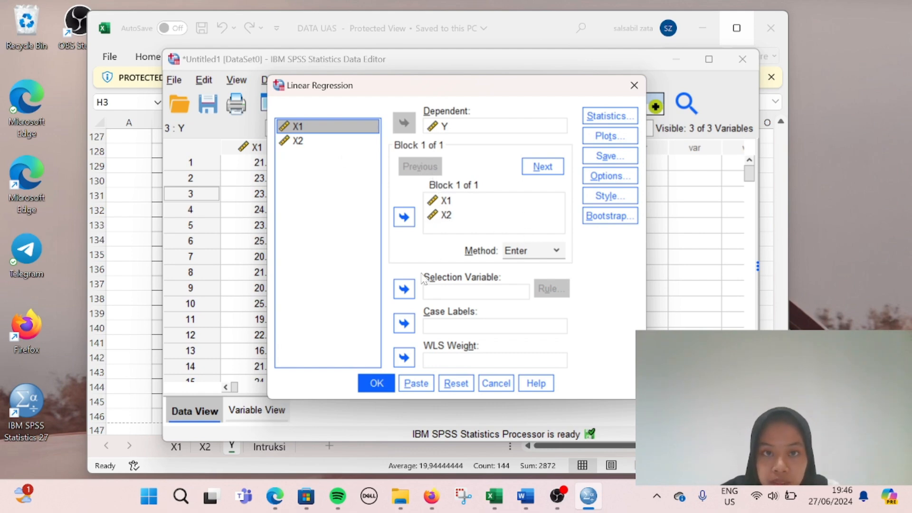
click(374, 382)
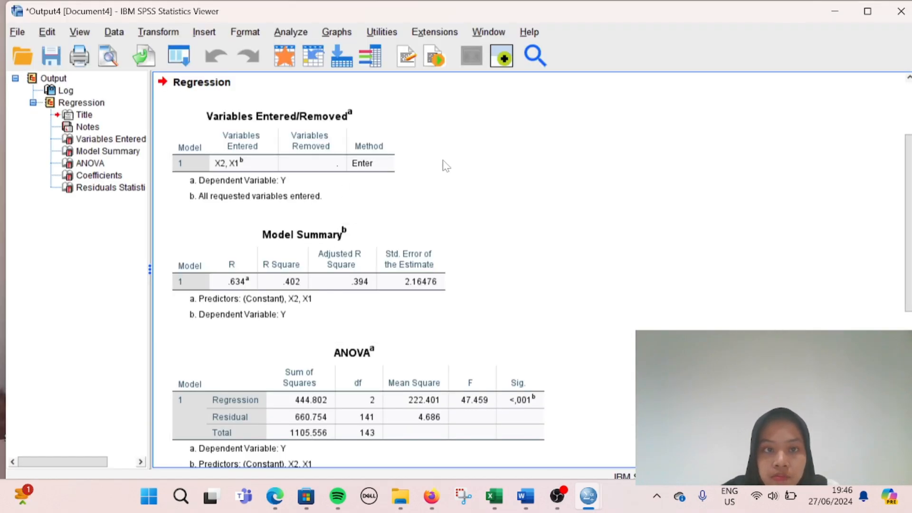
Step: Scroll through the Data Editor showing X1, X2 and Y for 144 cases
scroll(460, 199, down, 3)
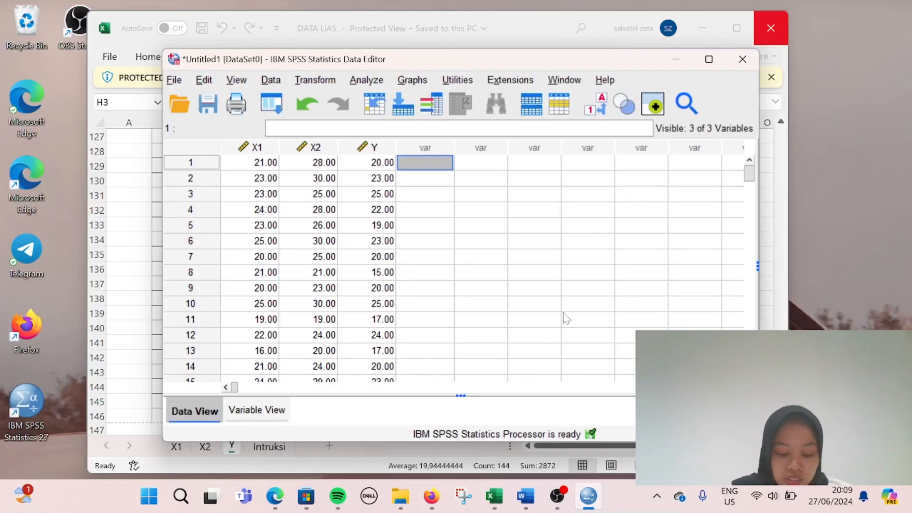
Step: Open Linear Regression with Y as dependent and X1 as the sole independent variable
click(342, 241)
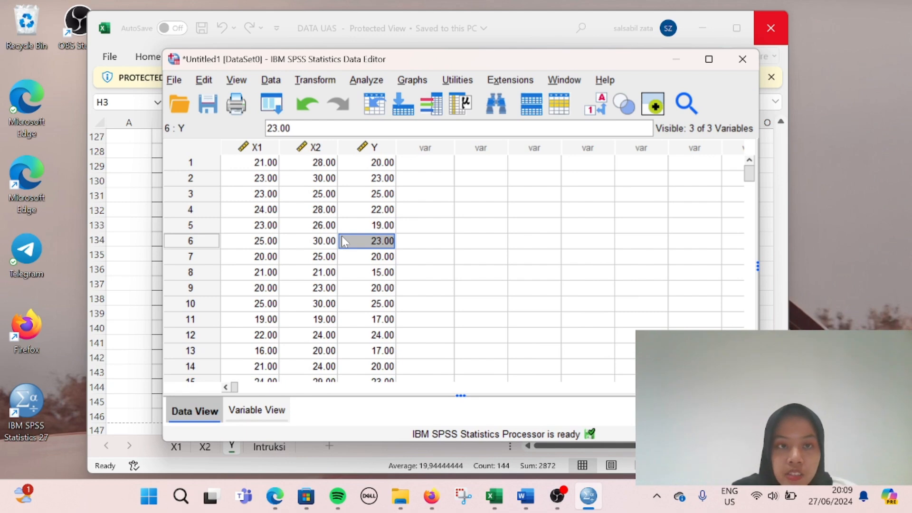
click(264, 163)
click(371, 178)
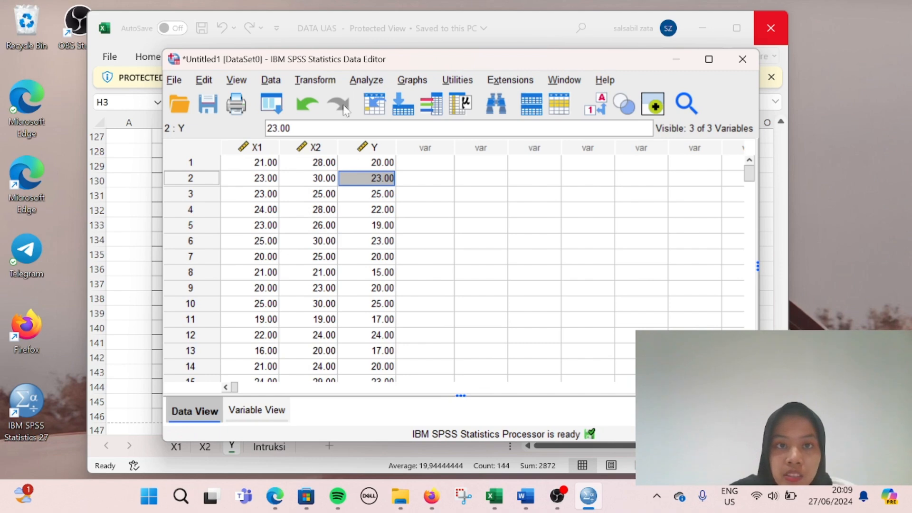
click(362, 82)
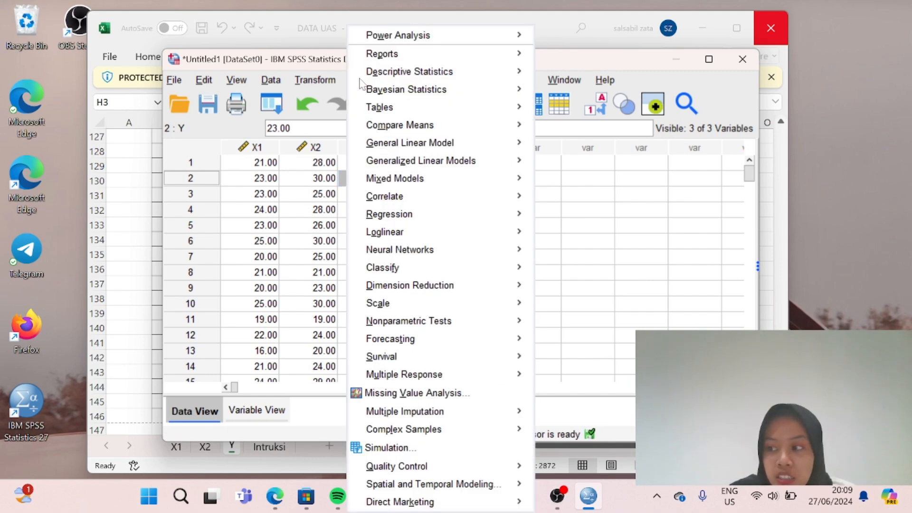
mouse_move(384, 163)
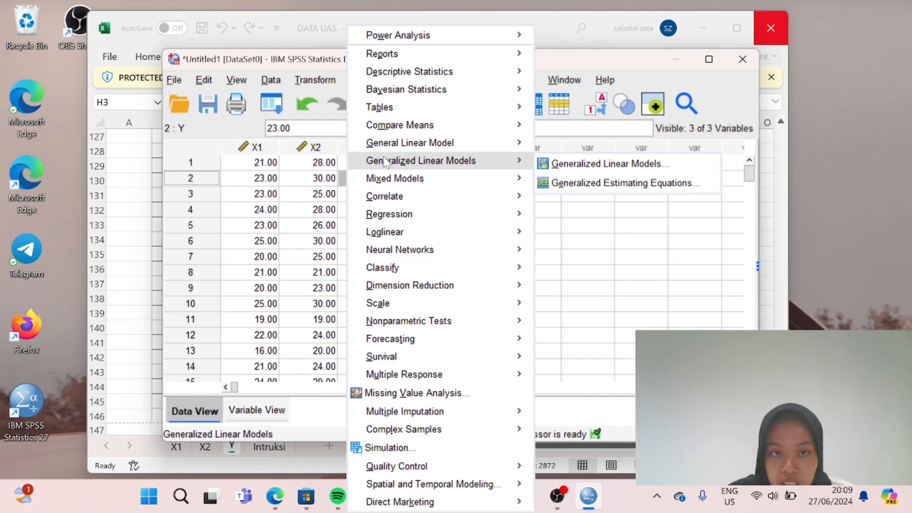
mouse_move(522, 232)
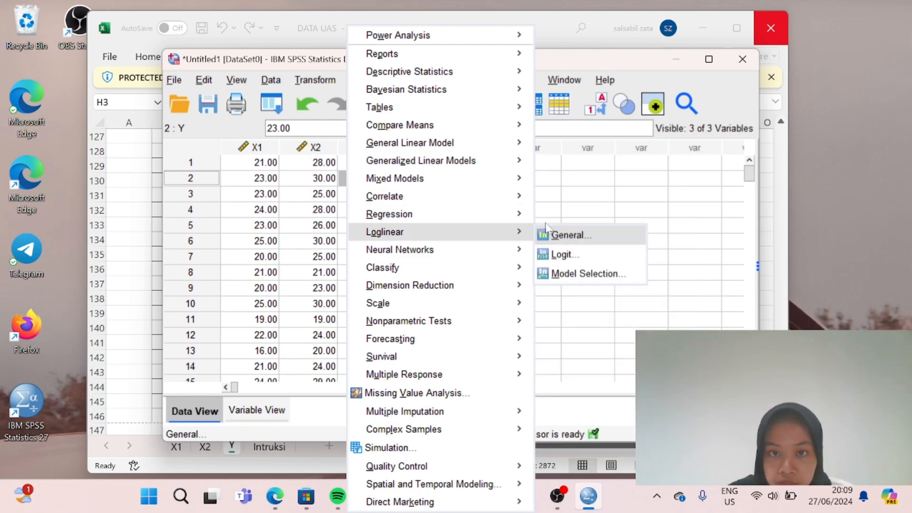
mouse_move(517, 214)
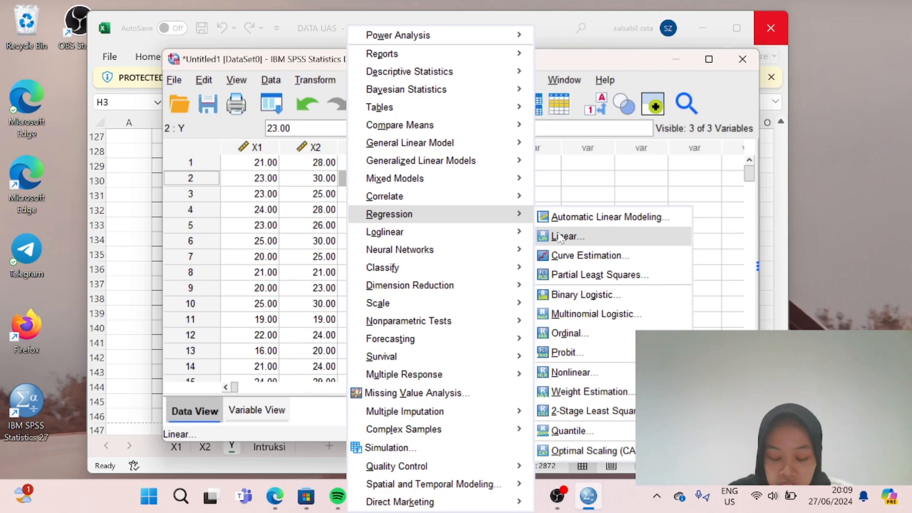
click(559, 237)
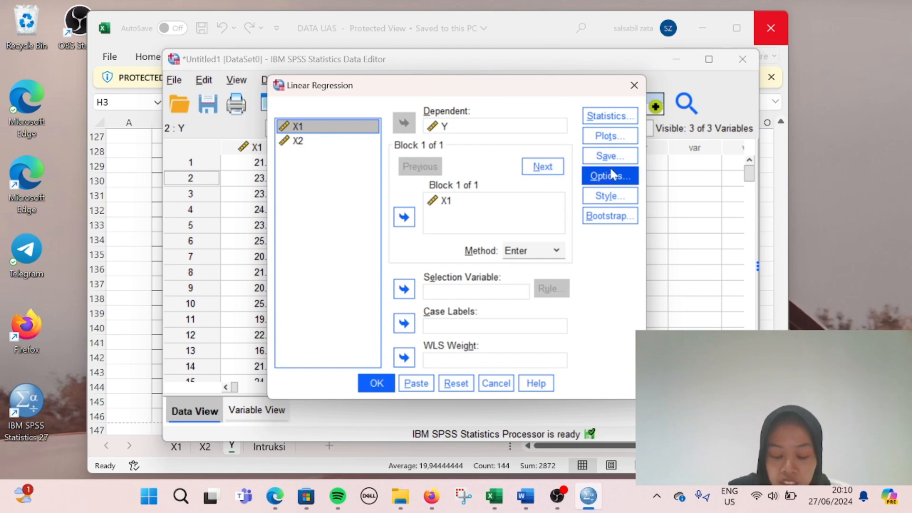
Step: Run the Y-on-X1 regression with estimates, model fit and an *SRESID vs *ZPRED scatterplot
click(608, 117)
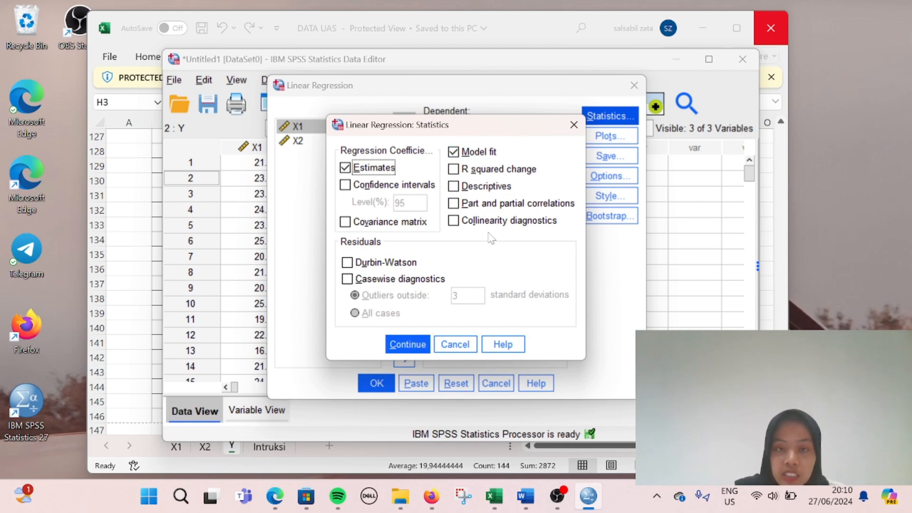
click(409, 343)
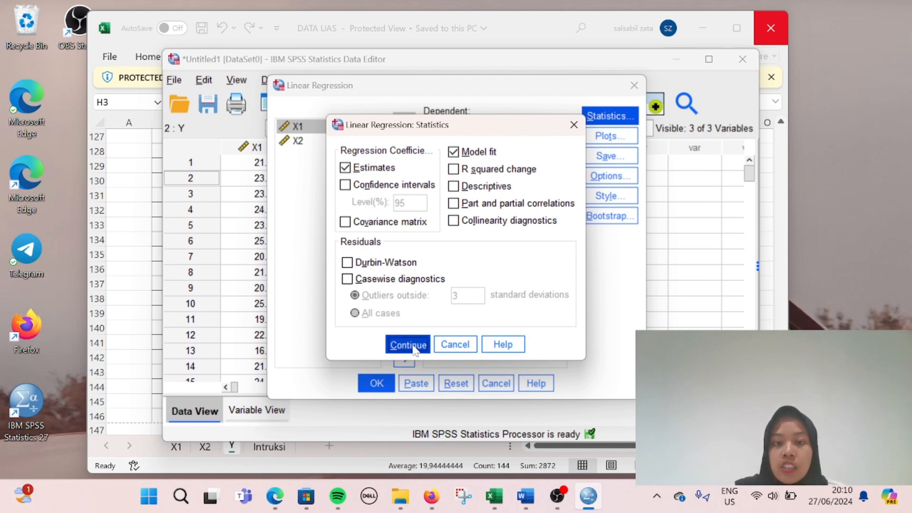
click(604, 140)
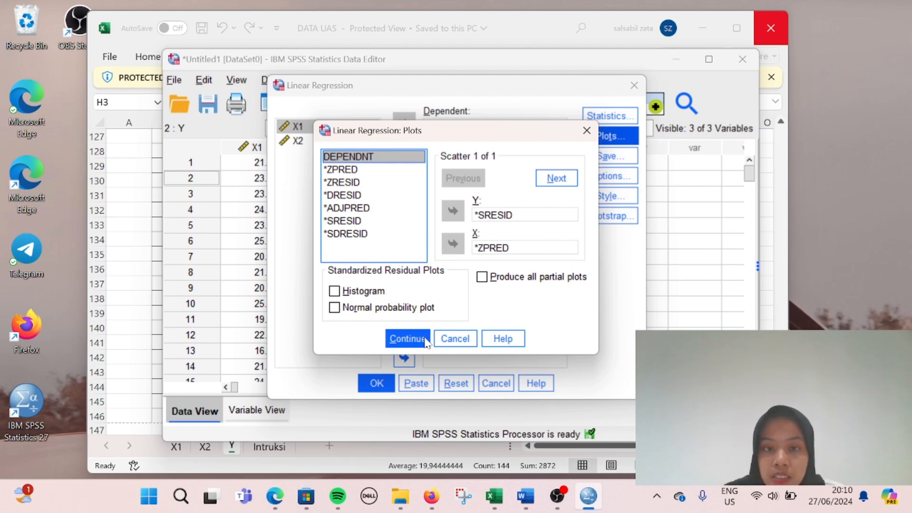
click(405, 342)
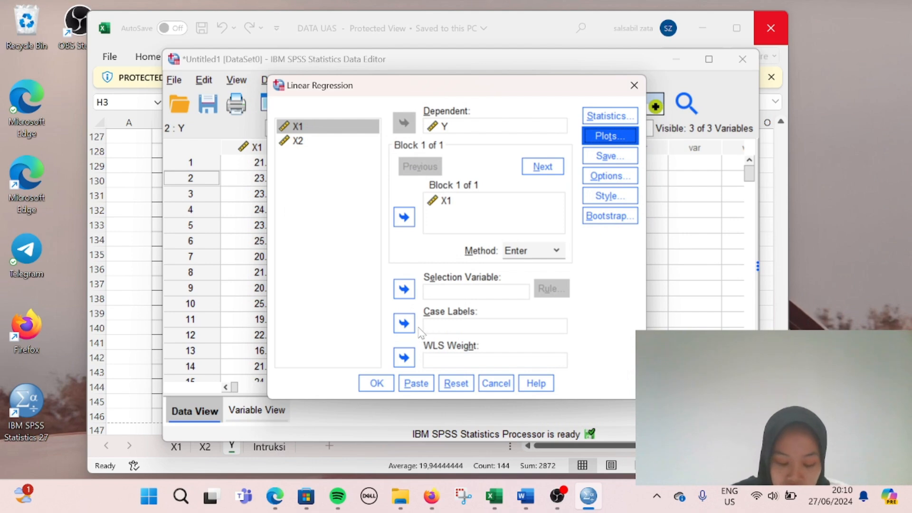
click(376, 383)
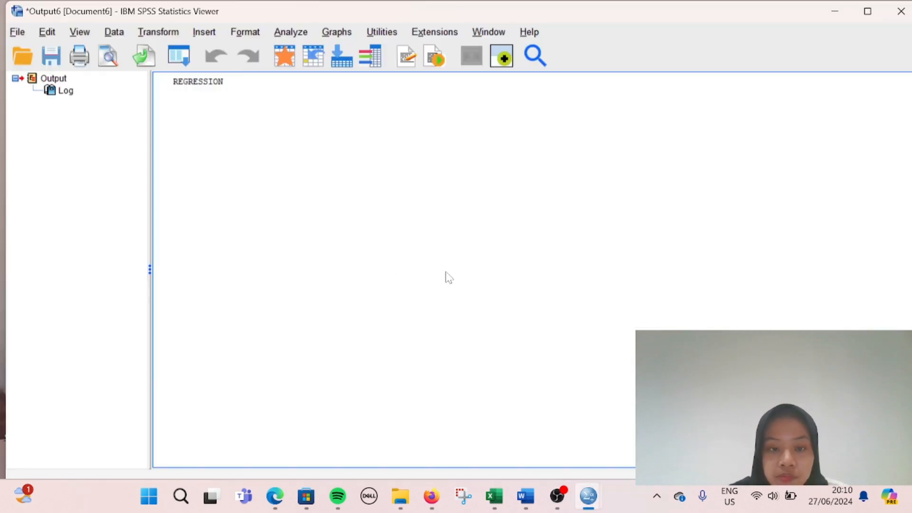
Step: Review the Y-on-X1 Model Summary and Coefficients tables in the Output Viewer
click(463, 274)
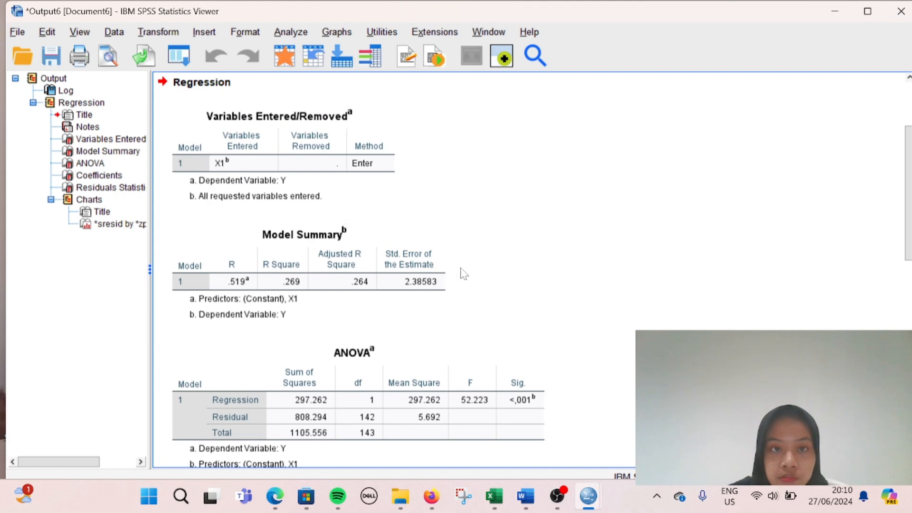
scroll(467, 274, down, 3)
scroll(469, 275, up, 8)
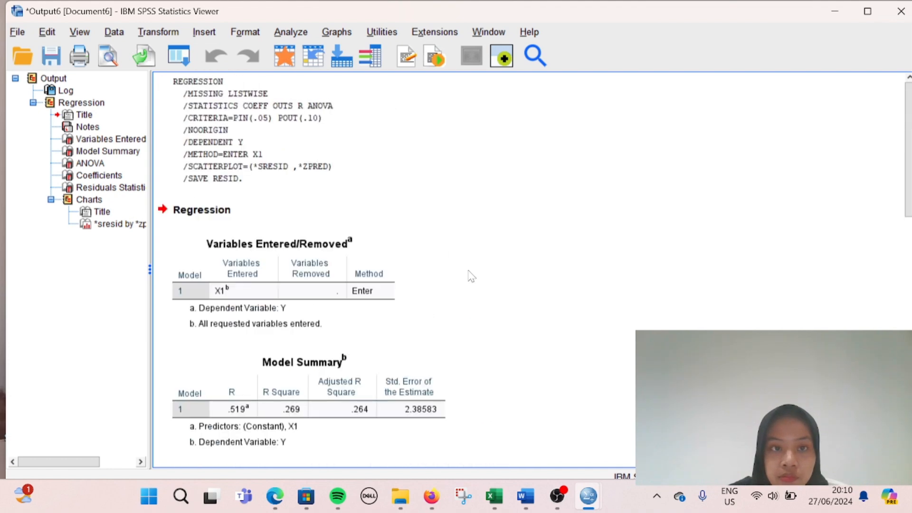
scroll(469, 275, down, 8)
click(470, 280)
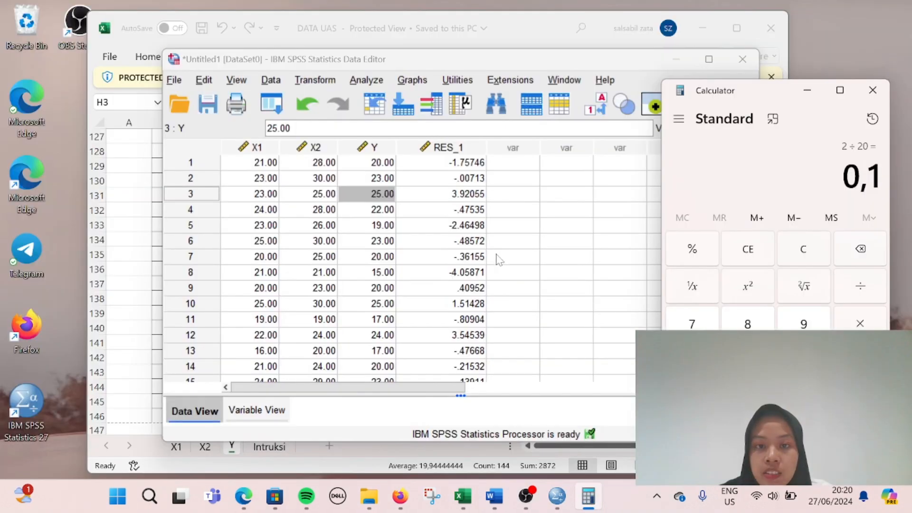
Step: Delete the RES_1 residual column from the Data Editor, leaving X1, X2 and Y
click(466, 149)
key(Delete)
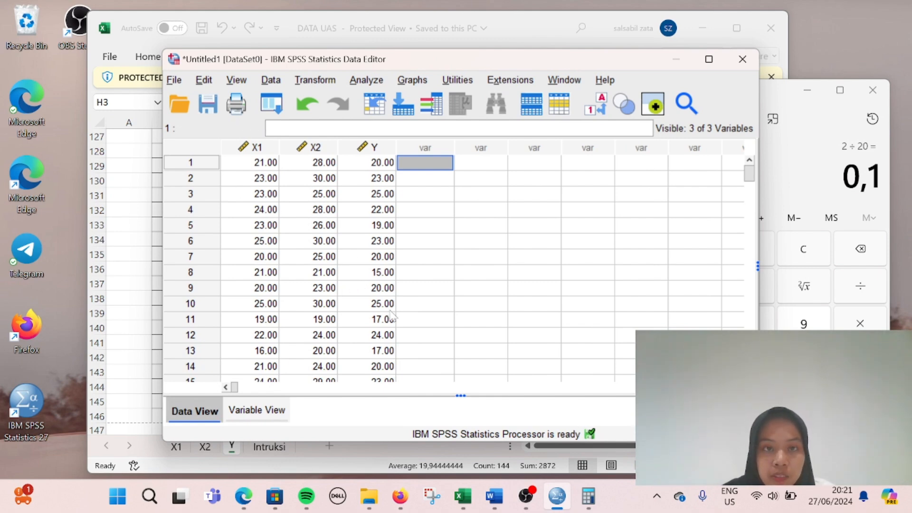
click(414, 292)
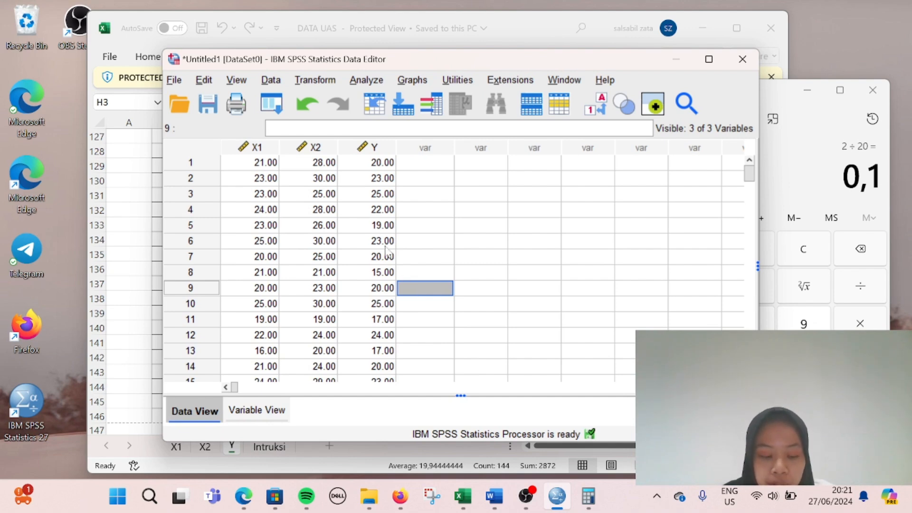
click(353, 213)
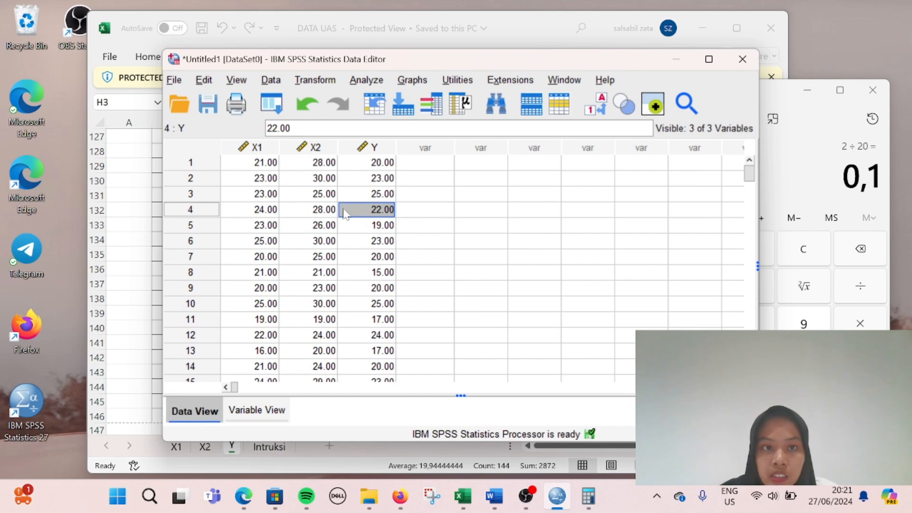
Step: Run a linear regression of Y on X1 and X2 with estimates, model fit and an *SRESID vs *ZPRED plot
click(366, 80)
mouse_move(410, 198)
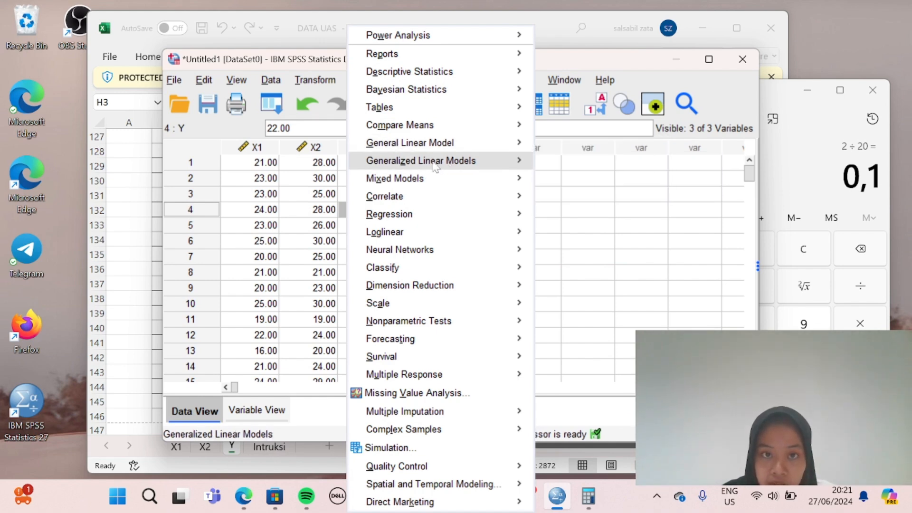
mouse_move(423, 216)
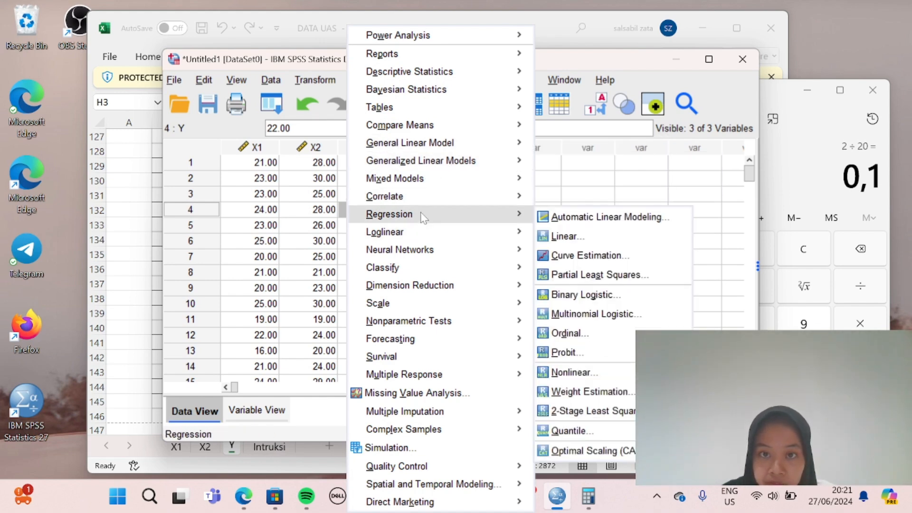
click(565, 236)
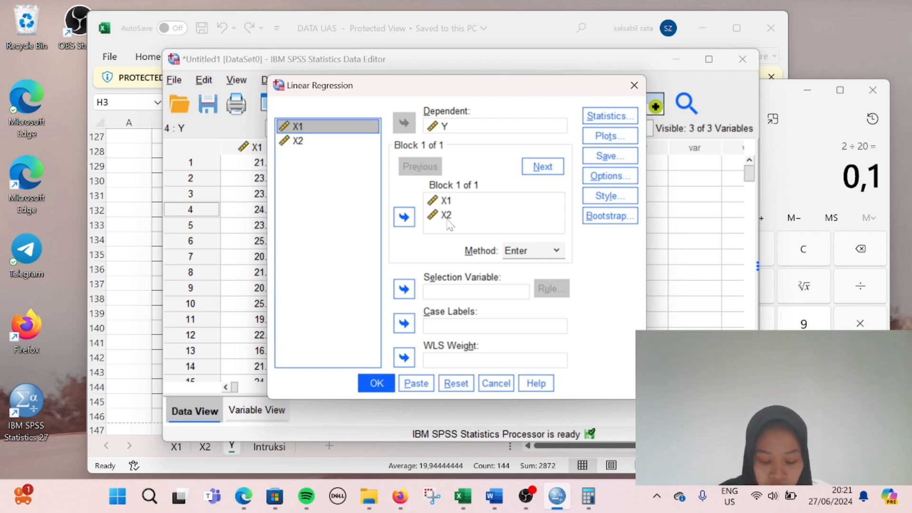
click(607, 116)
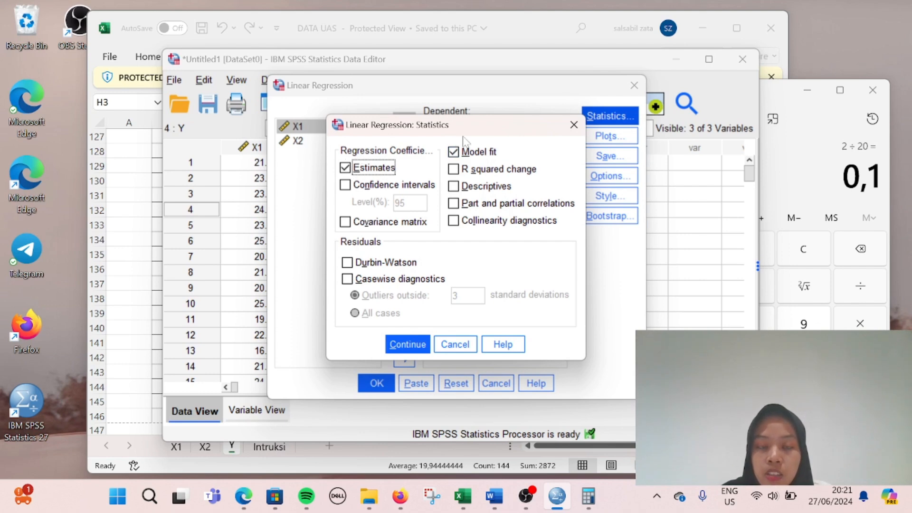
click(403, 346)
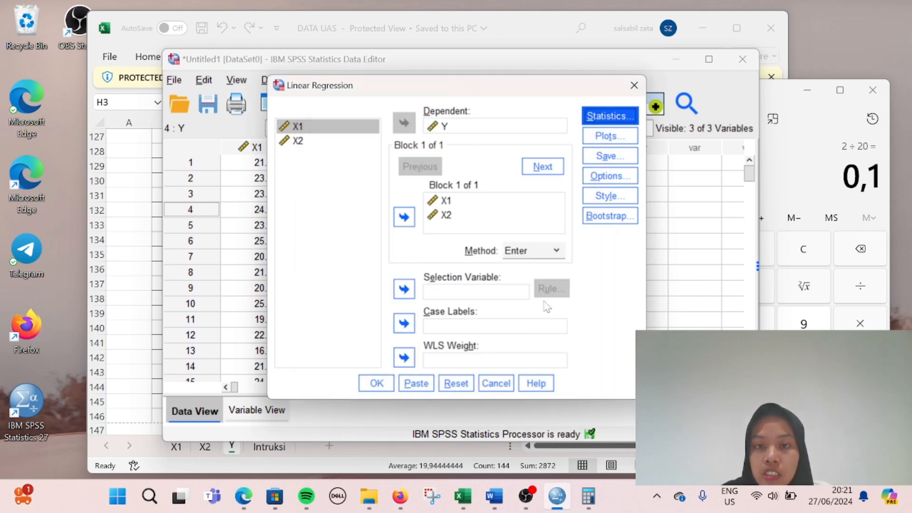
click(601, 141)
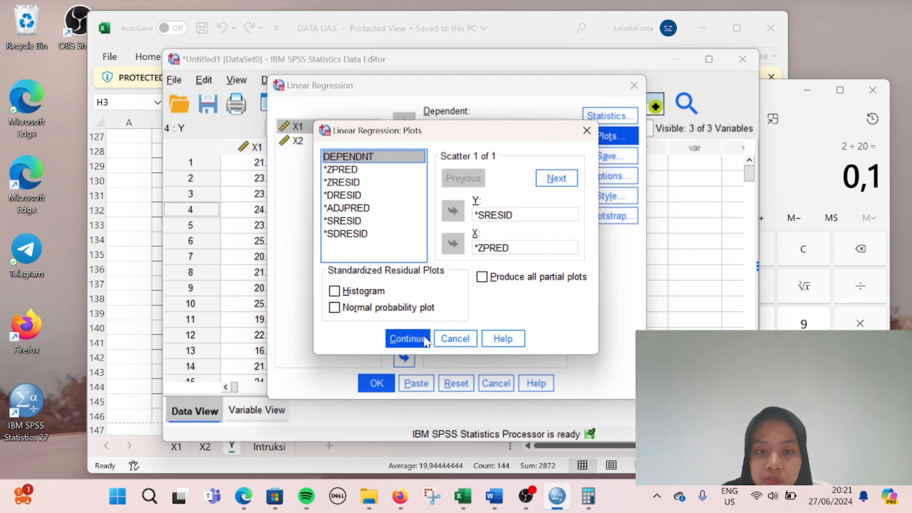
click(407, 340)
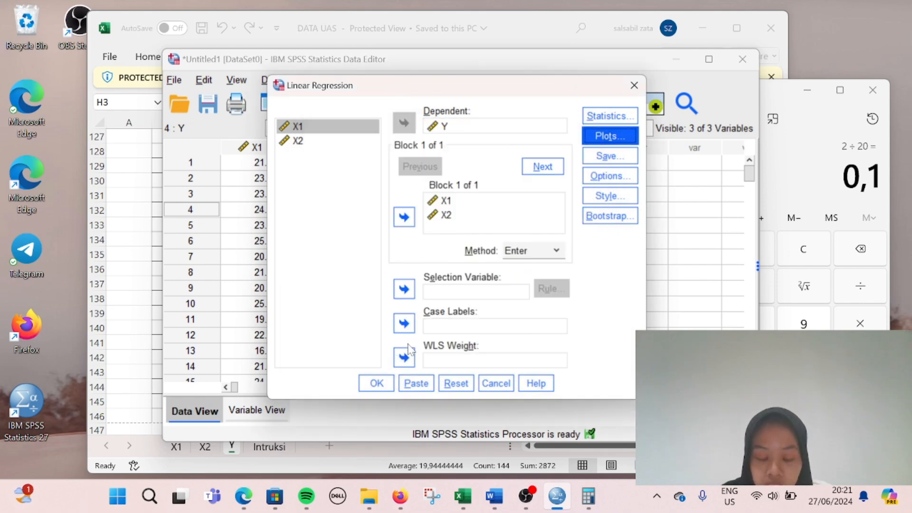
click(375, 388)
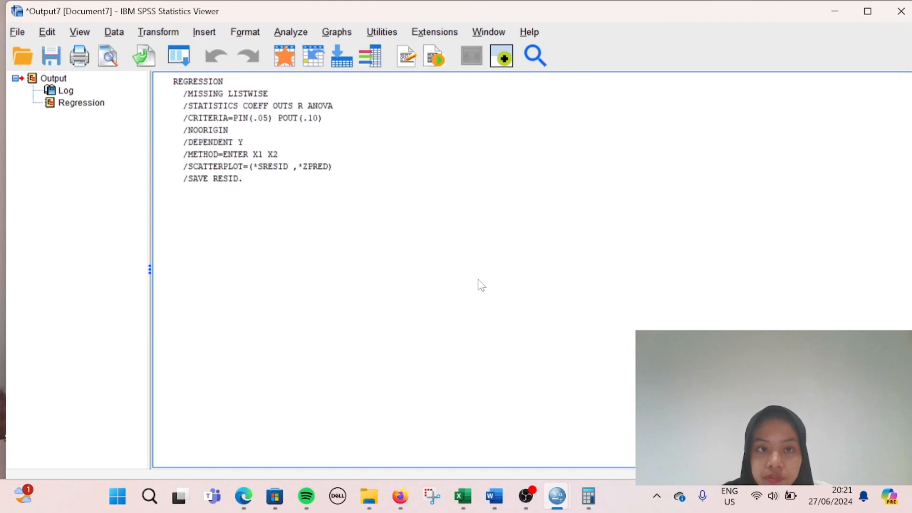
Step: Check the ANOVA results (F 47.459, R Square .402), then minimize the output viewer
scroll(531, 332, down, 3)
click(504, 336)
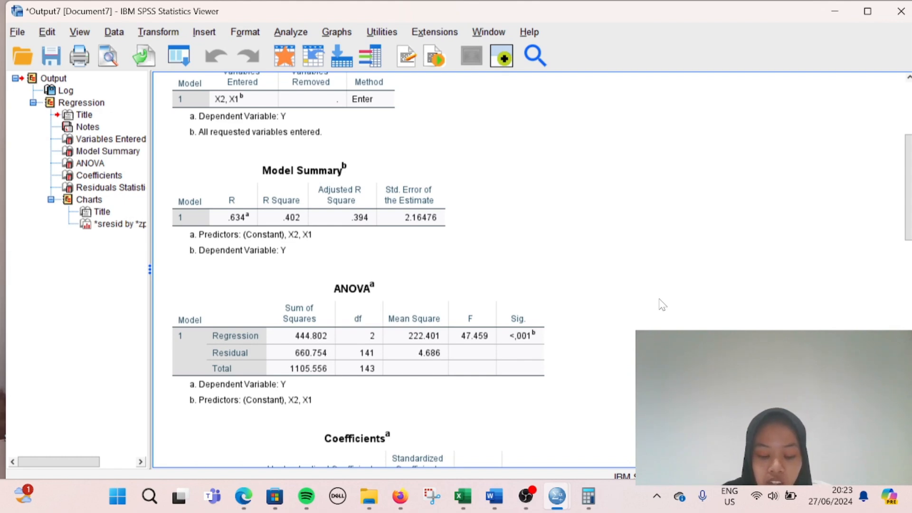
click(473, 302)
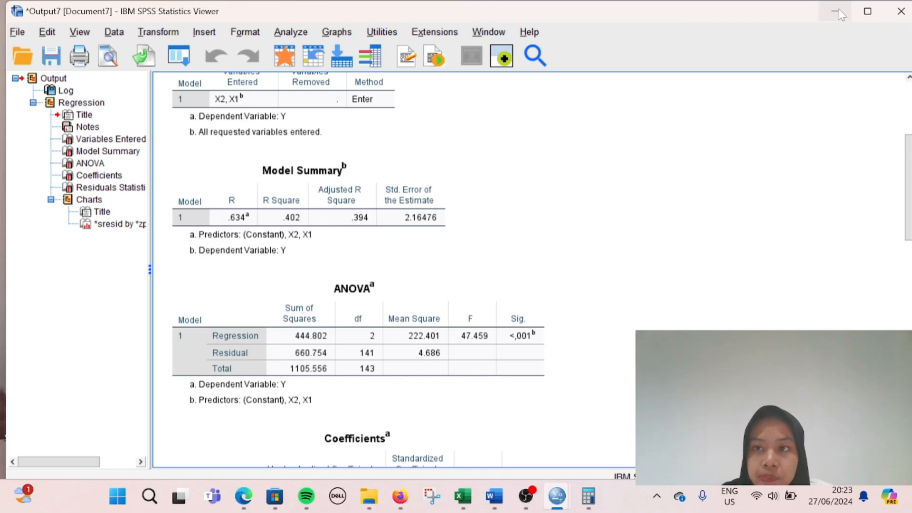
click(835, 19)
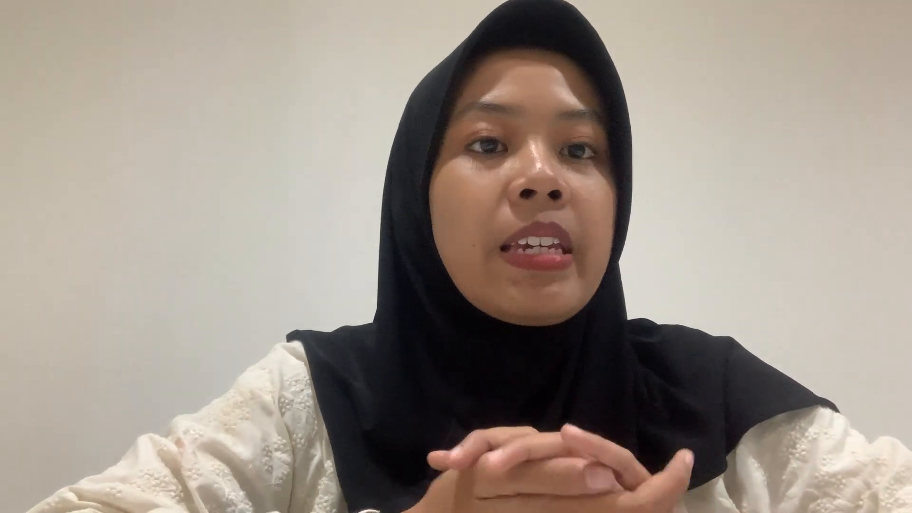